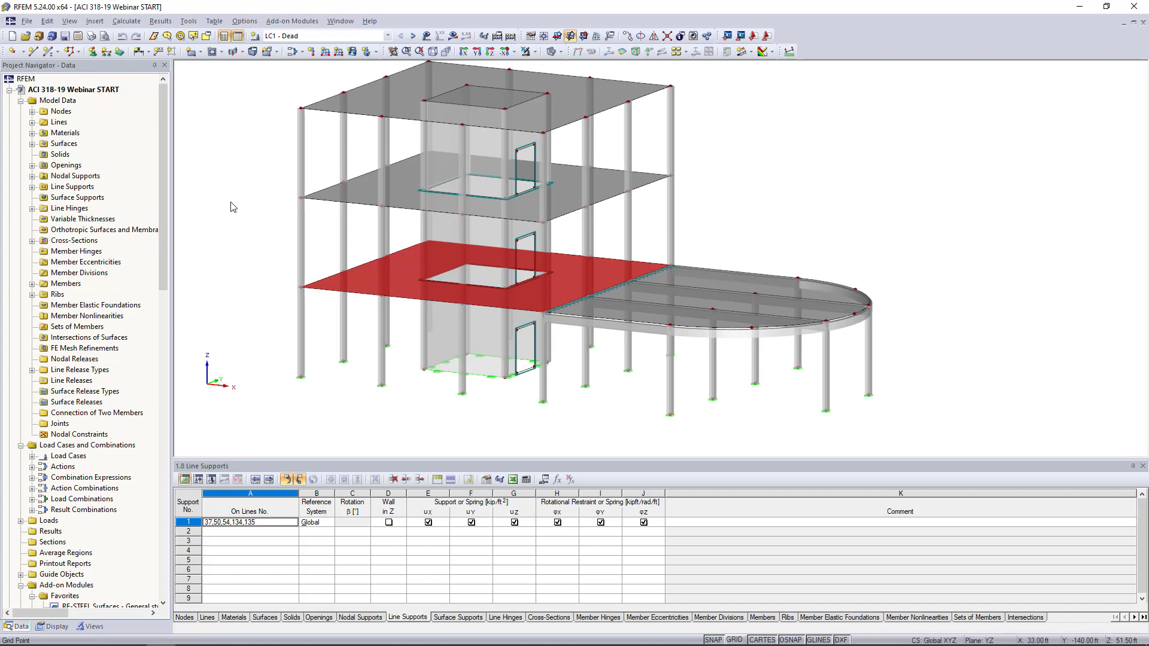
# Highlight everything in the model made of the concrete f'c = 4000 psi material to check where it is used.
pyautogui.scroll(-3, 237, 203)
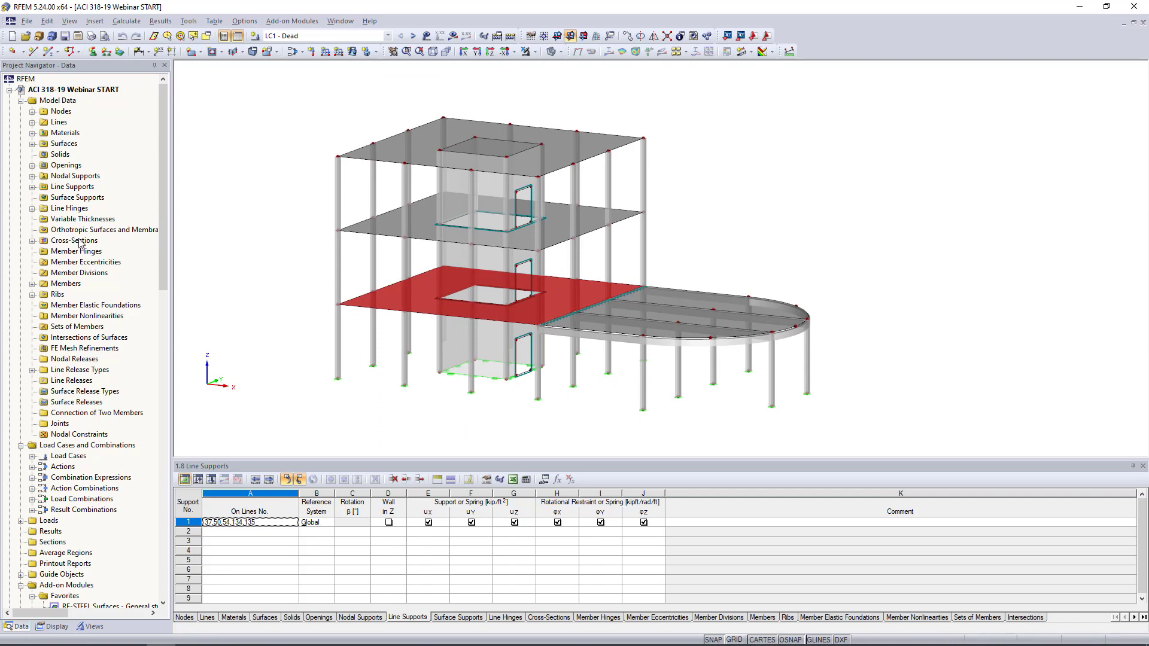
pyautogui.click(33, 133)
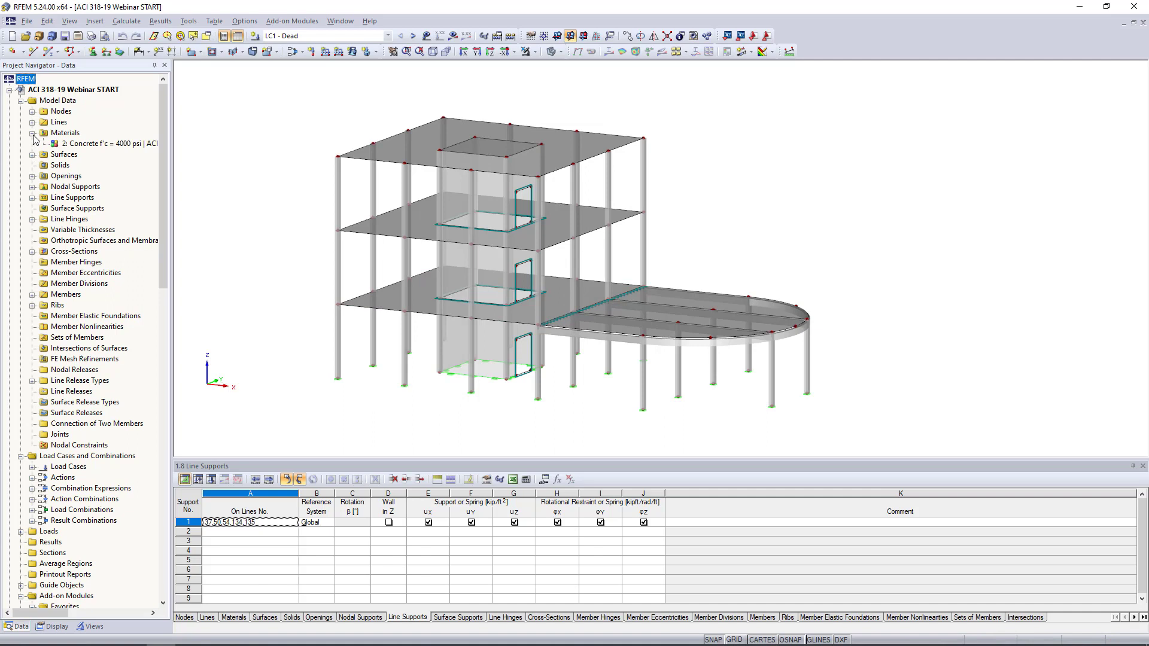
pyautogui.click(70, 143)
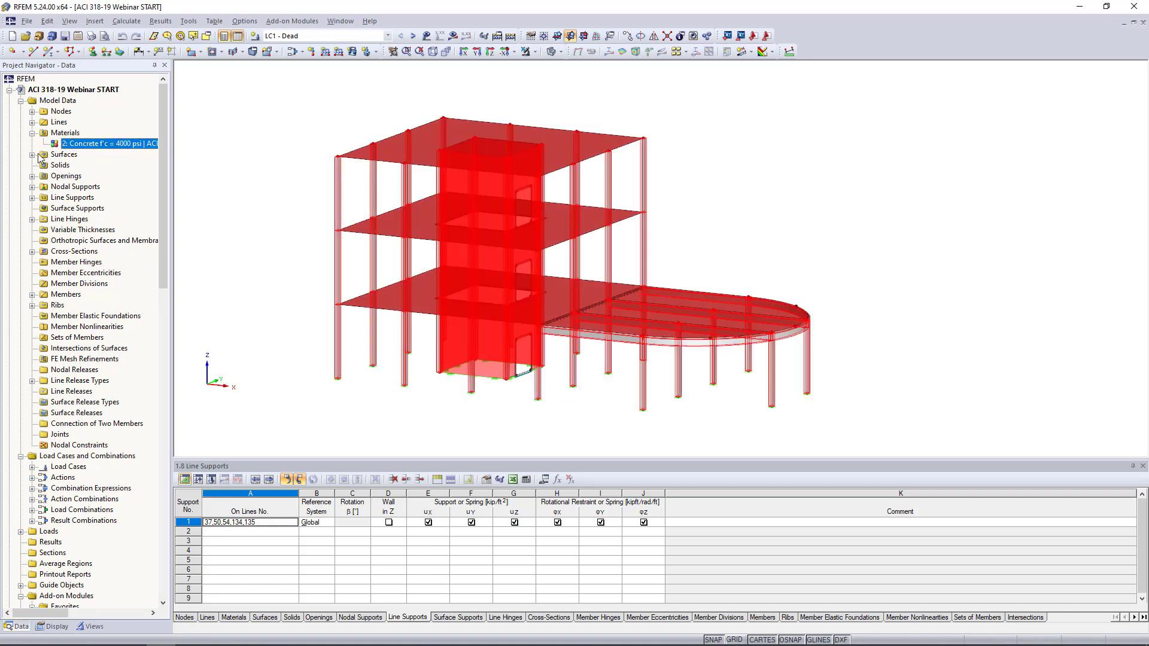
pyautogui.click(33, 133)
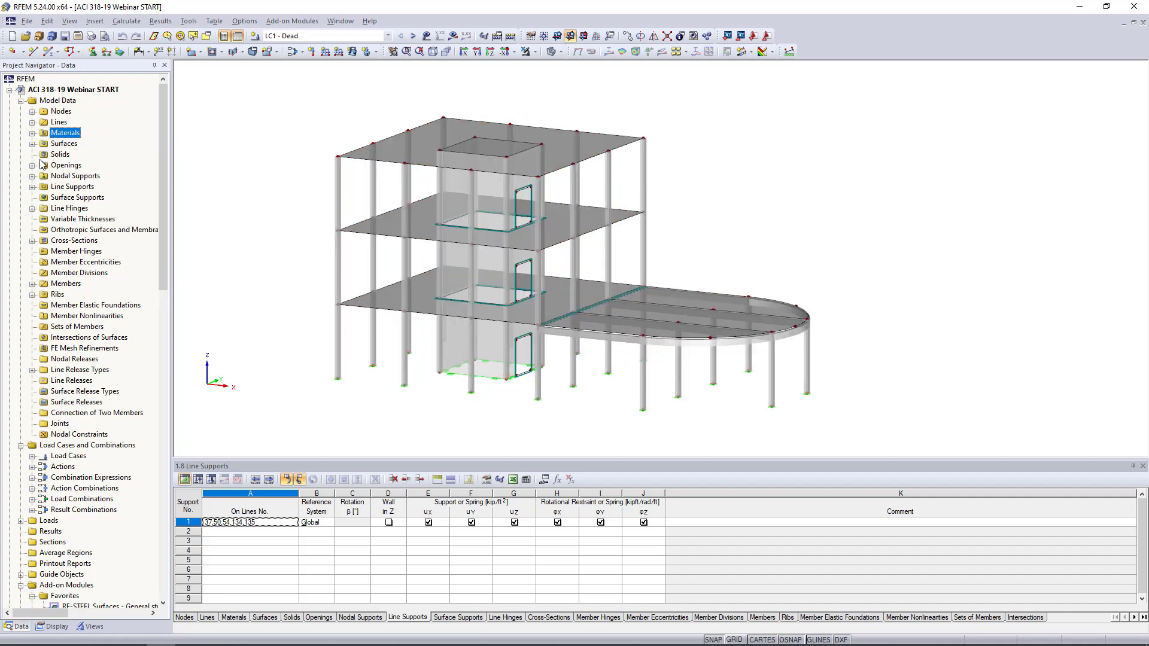
# Highlight the members using the Rectangle 12/12 cross-section and those using Rectangle 10/18 to examine where each is assigned.
pyautogui.click(32, 241)
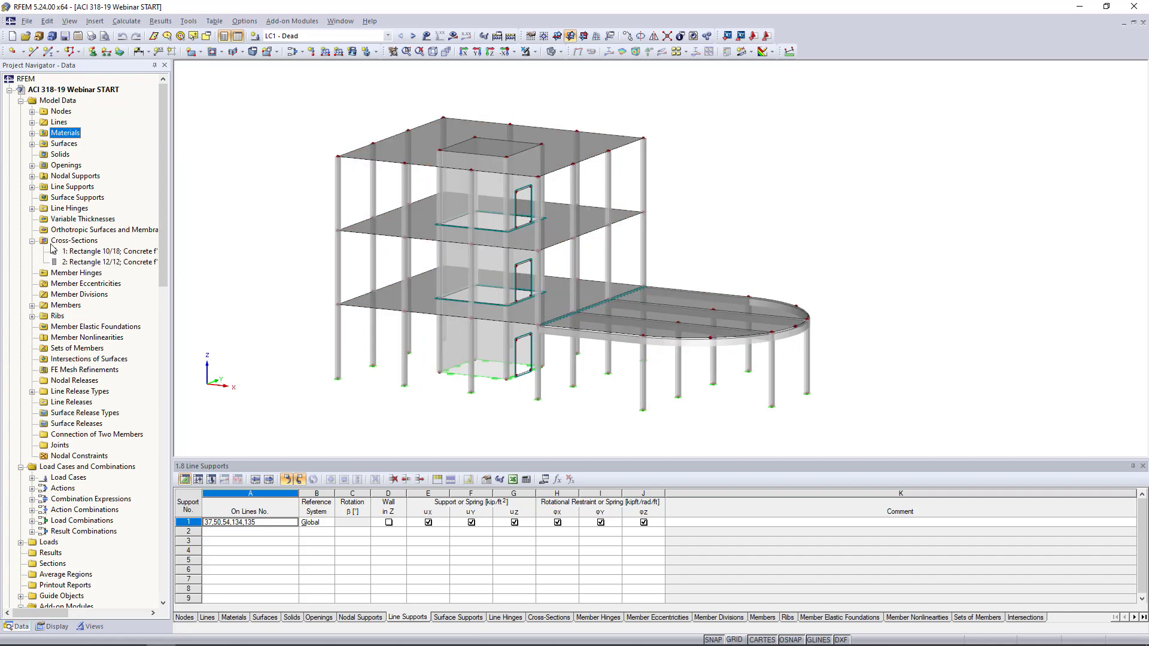
pyautogui.click(82, 263)
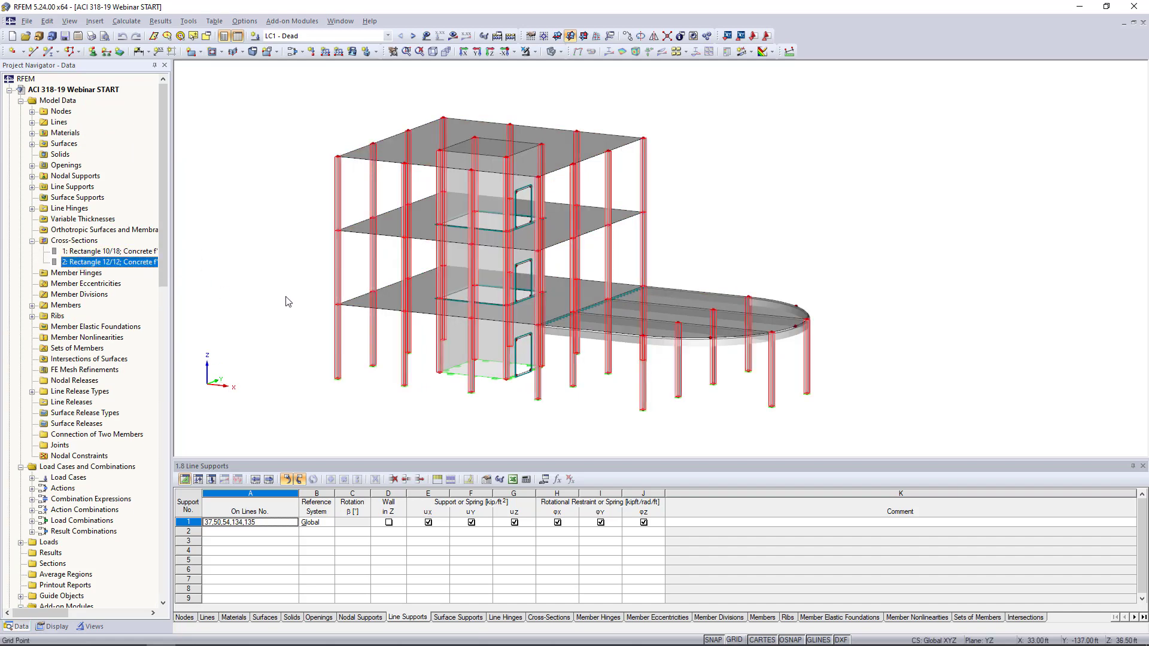
pyautogui.keyDown('ctrl'); pyautogui.moveTo(287, 301); pyautogui.dragTo(326, 274, button='middle'); pyautogui.keyUp('ctrl')
pyautogui.click(123, 251)
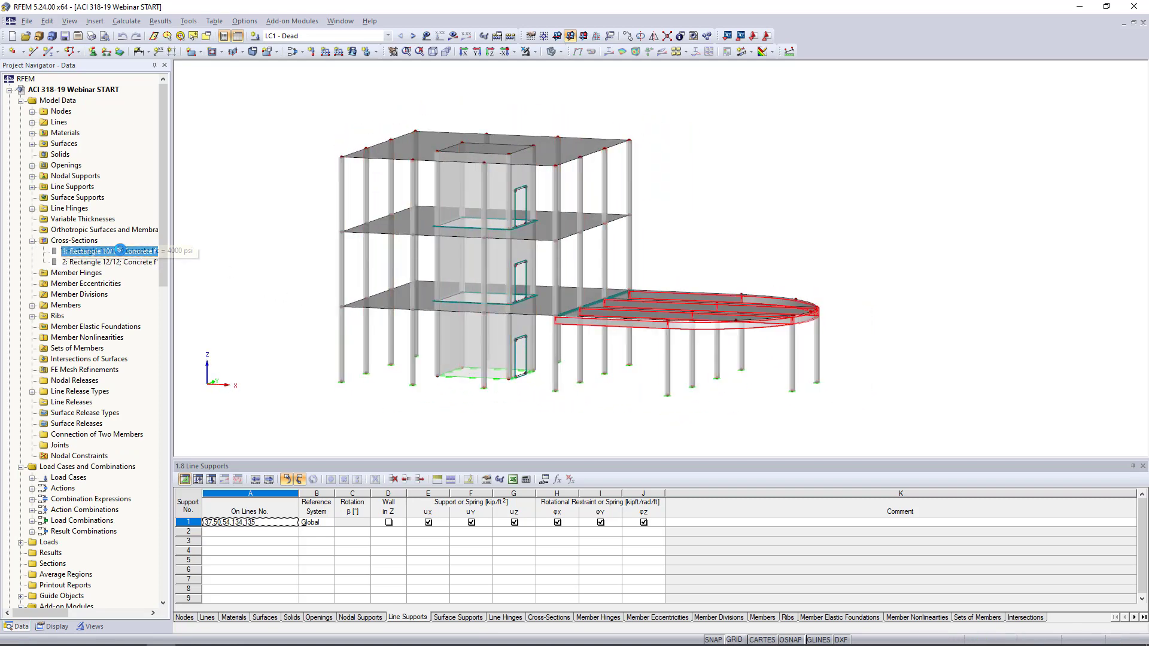
pyautogui.scroll(3, 616, 357)
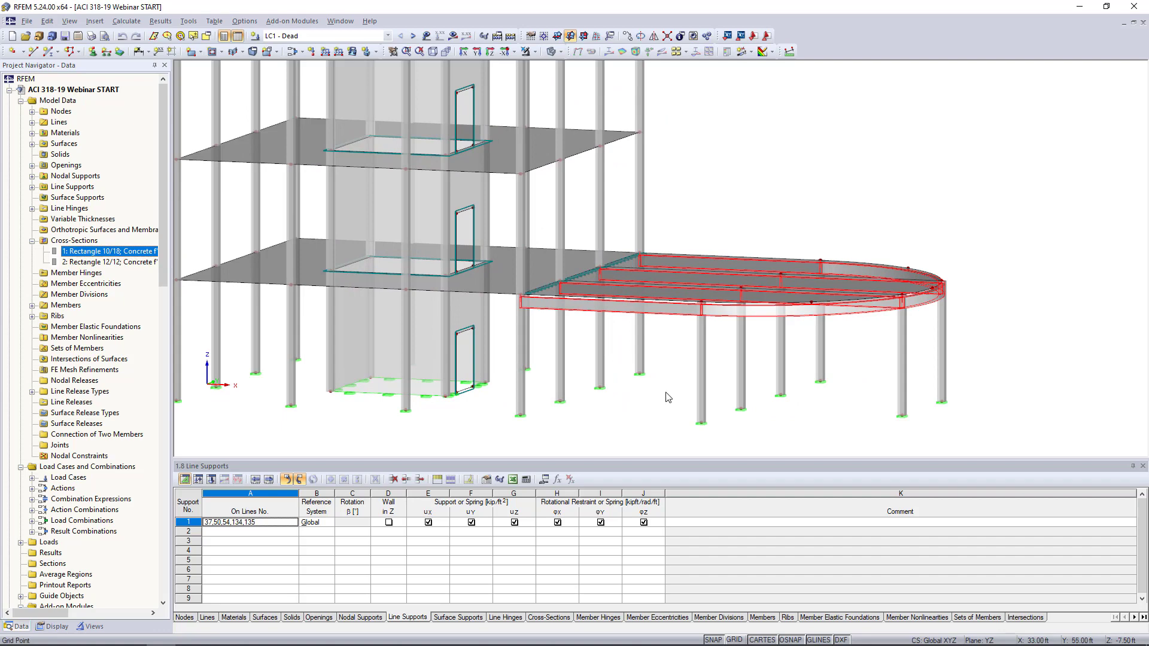
pyautogui.click(32, 241)
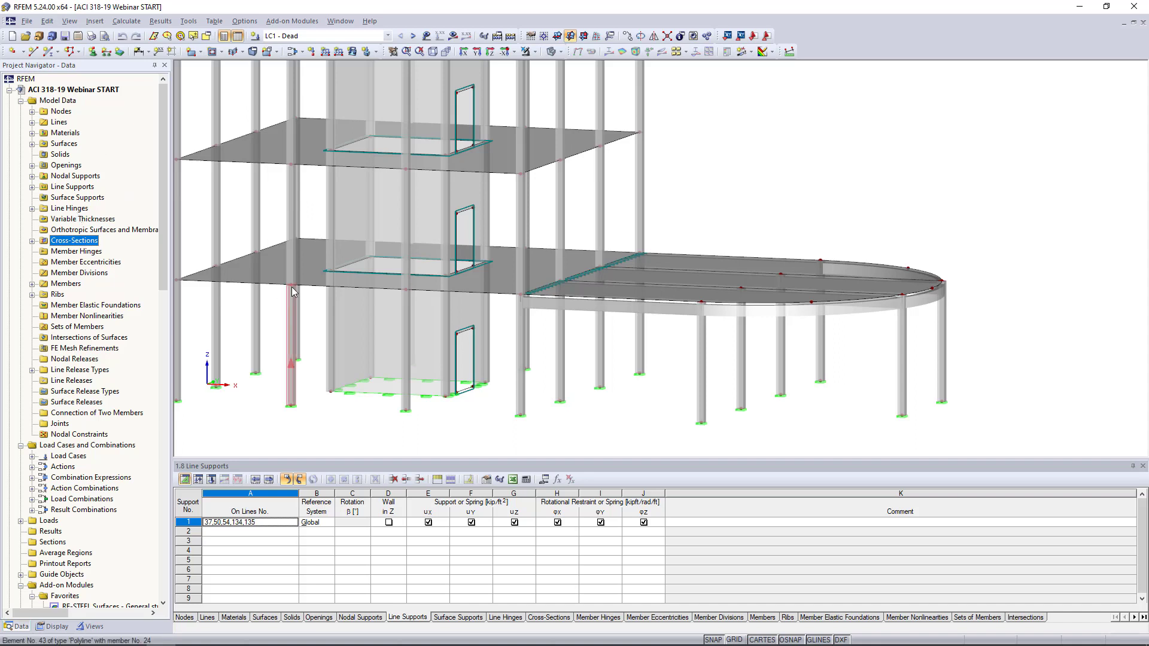
# Reduce the height of the Line Supports table to give the model view more space.
pyautogui.scroll(-2, 712, 254)
pyautogui.keyDown('ctrl'); pyautogui.moveTo(718, 253); pyautogui.dragTo(778, 274, button='middle'); pyautogui.keyUp('ctrl')
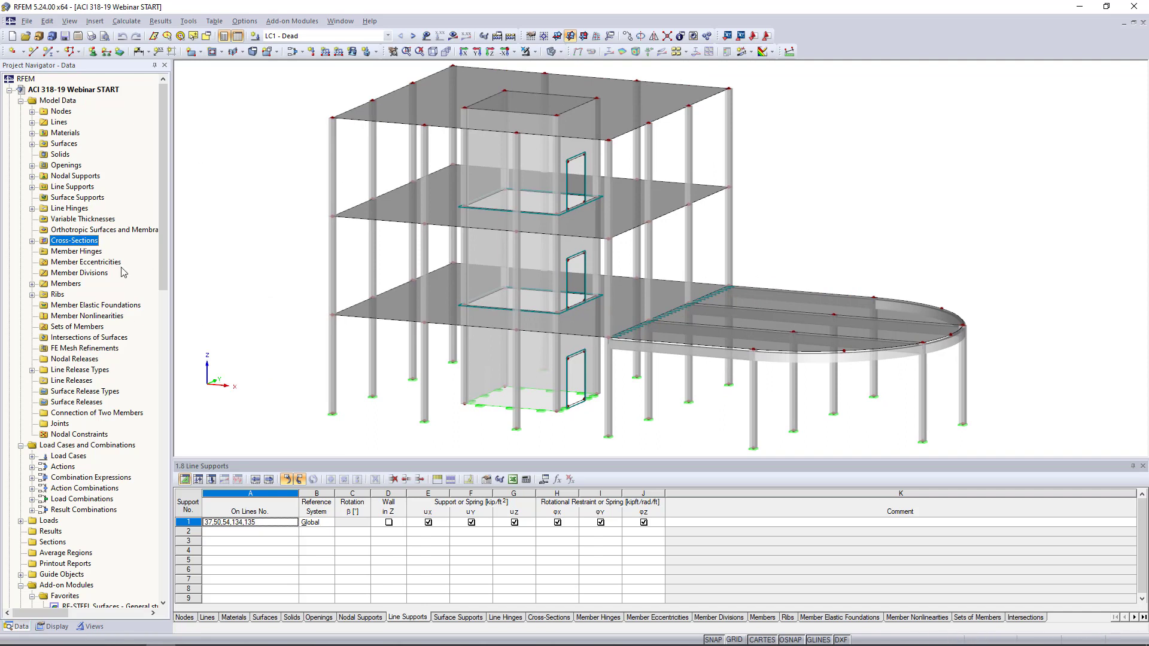
pyautogui.scroll(-1, 788, 274)
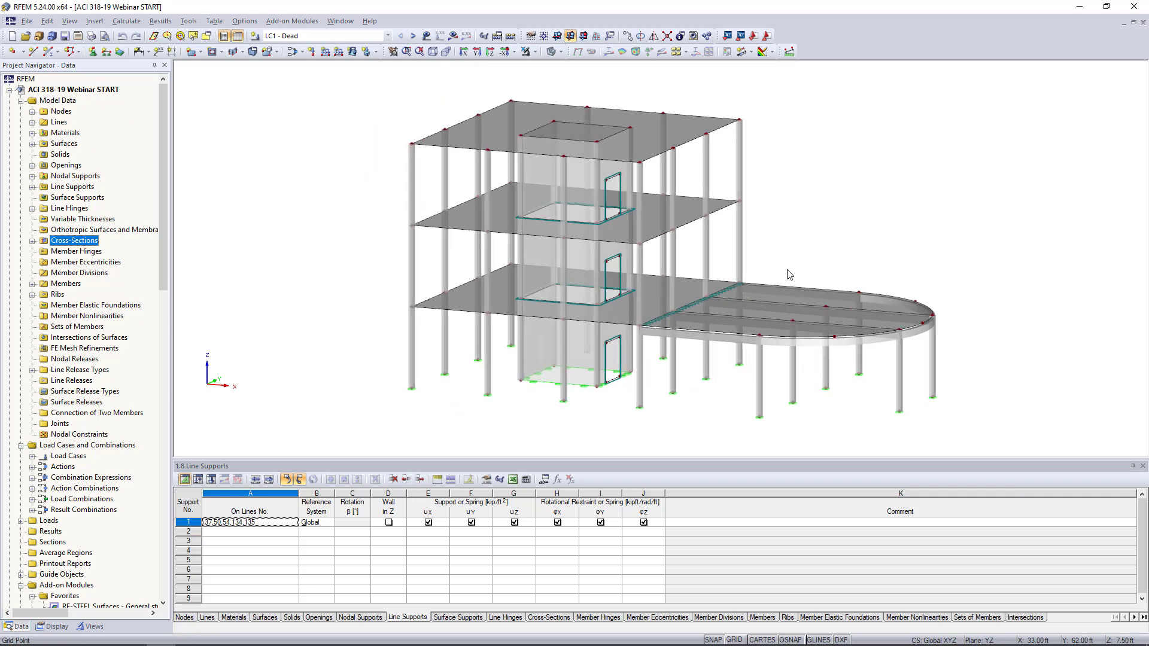
pyautogui.moveTo(790, 274); pyautogui.dragTo(714, 260, button='middle')
pyautogui.scroll(1, 714, 261)
pyautogui.moveTo(673, 460); pyautogui.dragTo(676, 519)
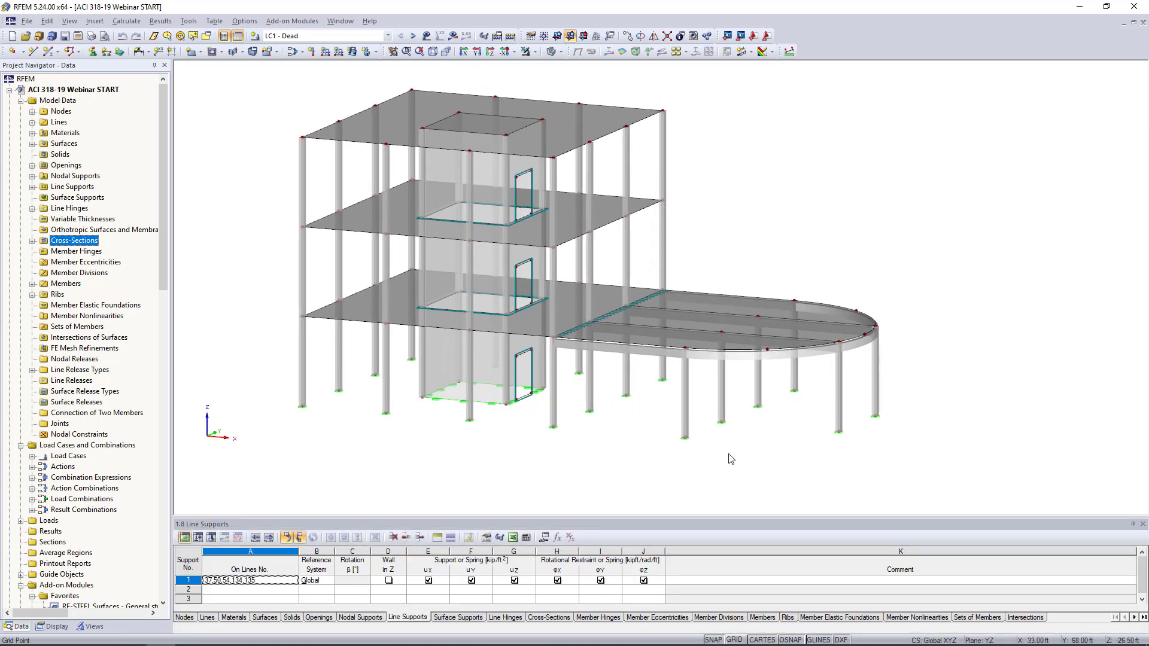
# Open the front straight edge beam under the semicircular slab for editing and review its available member types, keeping Rib.
pyautogui.scroll(2, 729, 453)
pyautogui.keyDown('ctrl'); pyautogui.moveTo(739, 437); pyautogui.dragTo(796, 421, button='middle'); pyautogui.keyUp('ctrl')
pyautogui.scroll(-1, 795, 421)
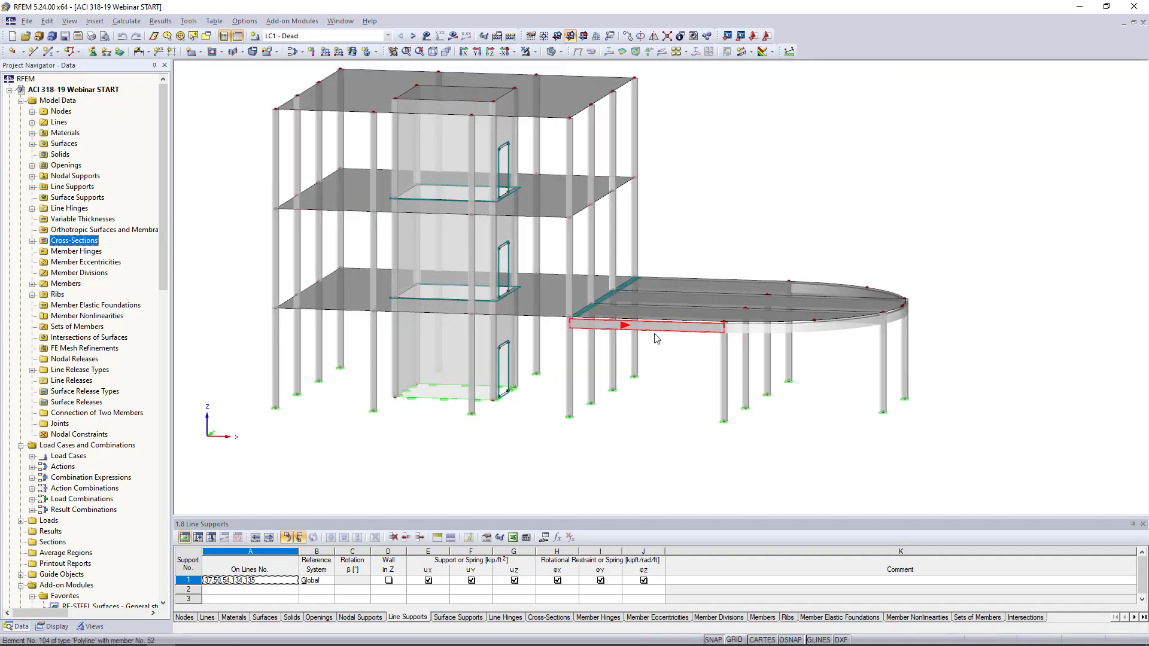
pyautogui.moveTo(657, 340)
pyautogui.scroll(2, 657, 339)
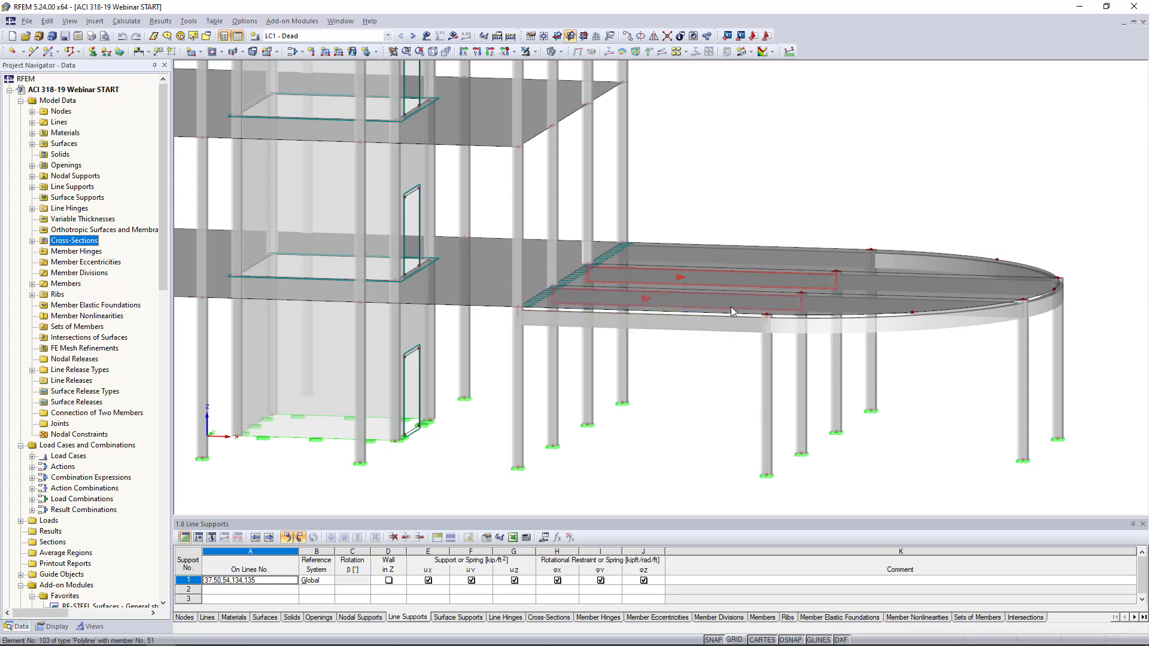
pyautogui.keyDown('ctrl'); pyautogui.moveTo(738, 383); pyautogui.dragTo(708, 411, button='middle'); pyautogui.keyUp('ctrl')
pyautogui.doubleClick(681, 358)
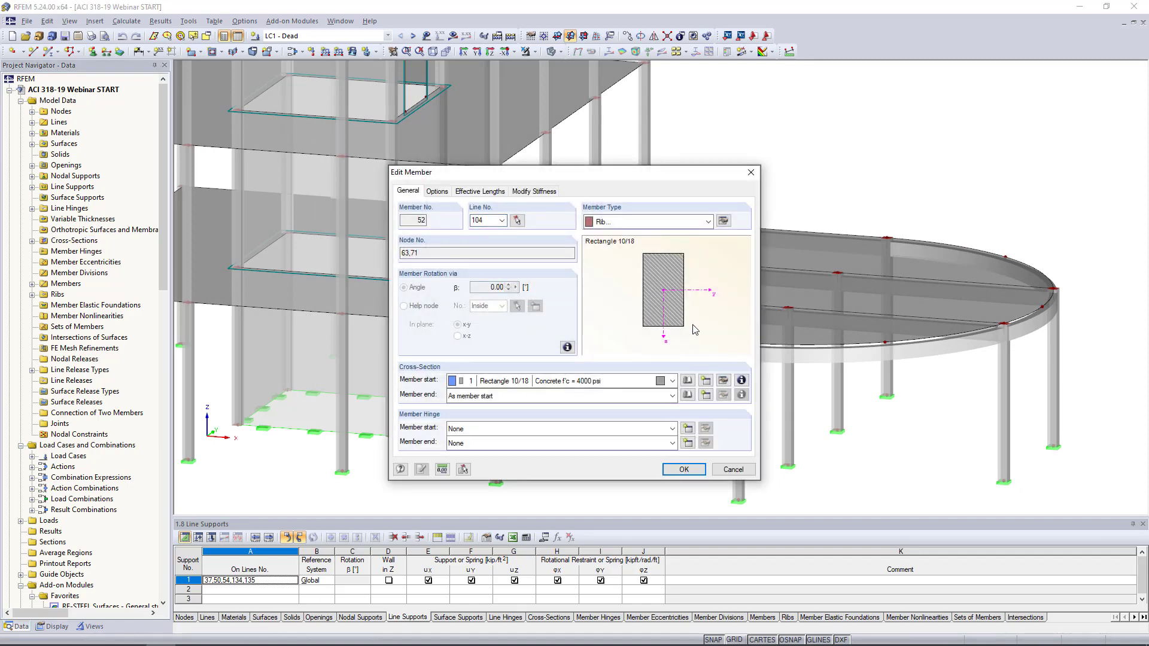
pyautogui.click(644, 221)
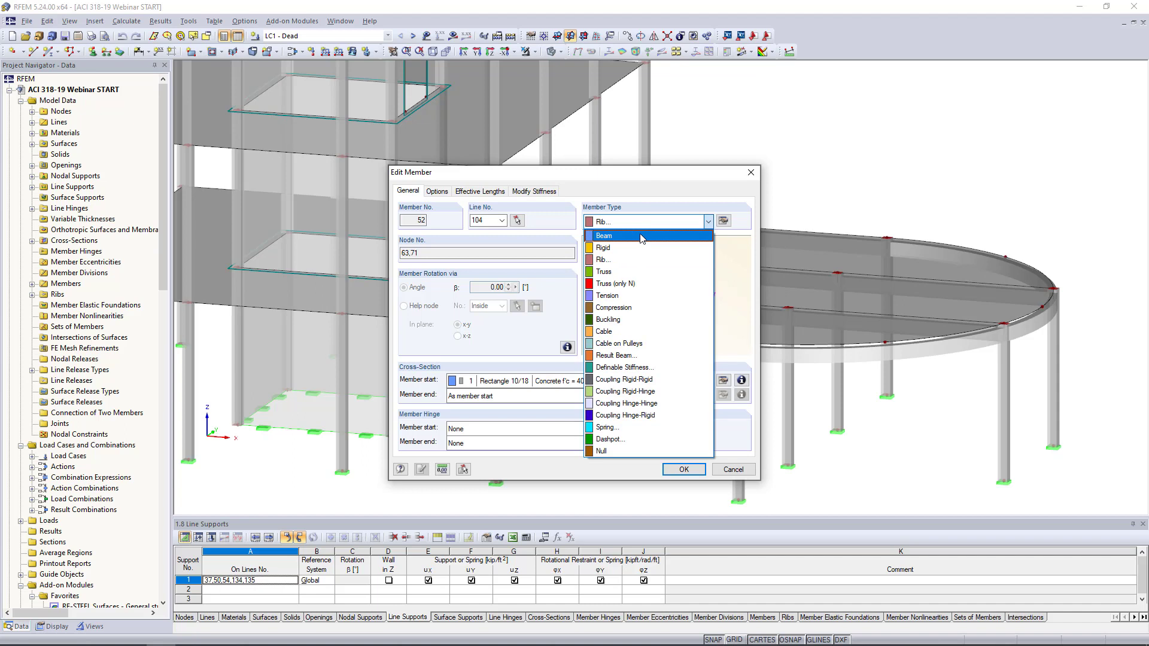
pyautogui.click(708, 221)
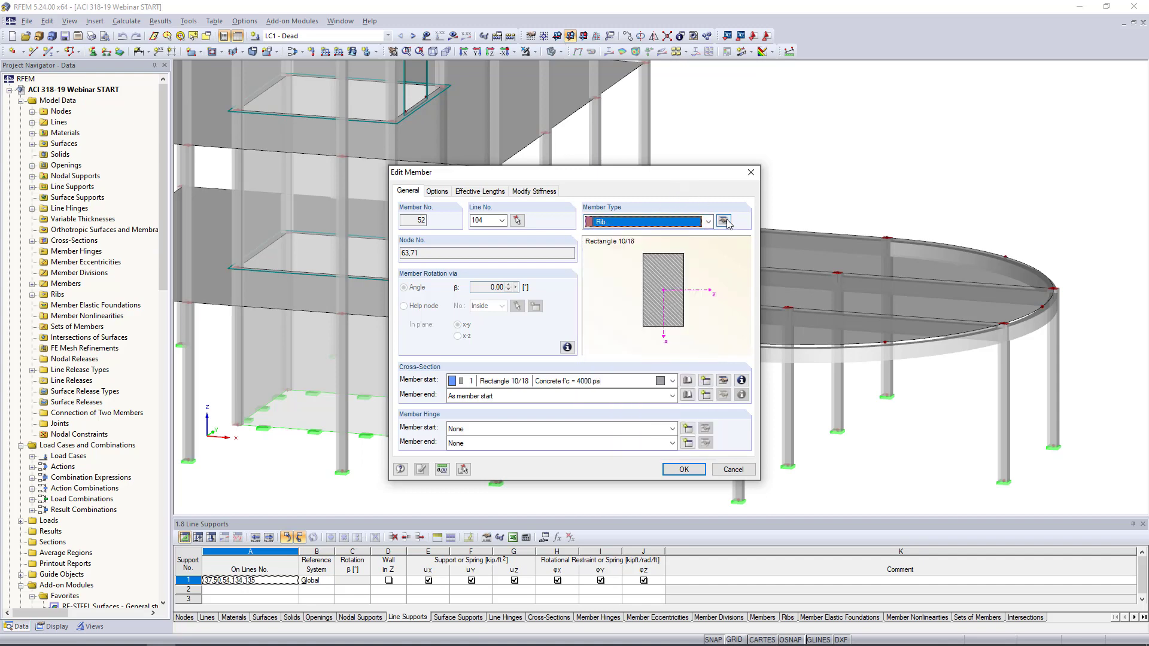
# Examine the rib's alignment and integration width settings, and leave the member without changes.
pyautogui.click(723, 220)
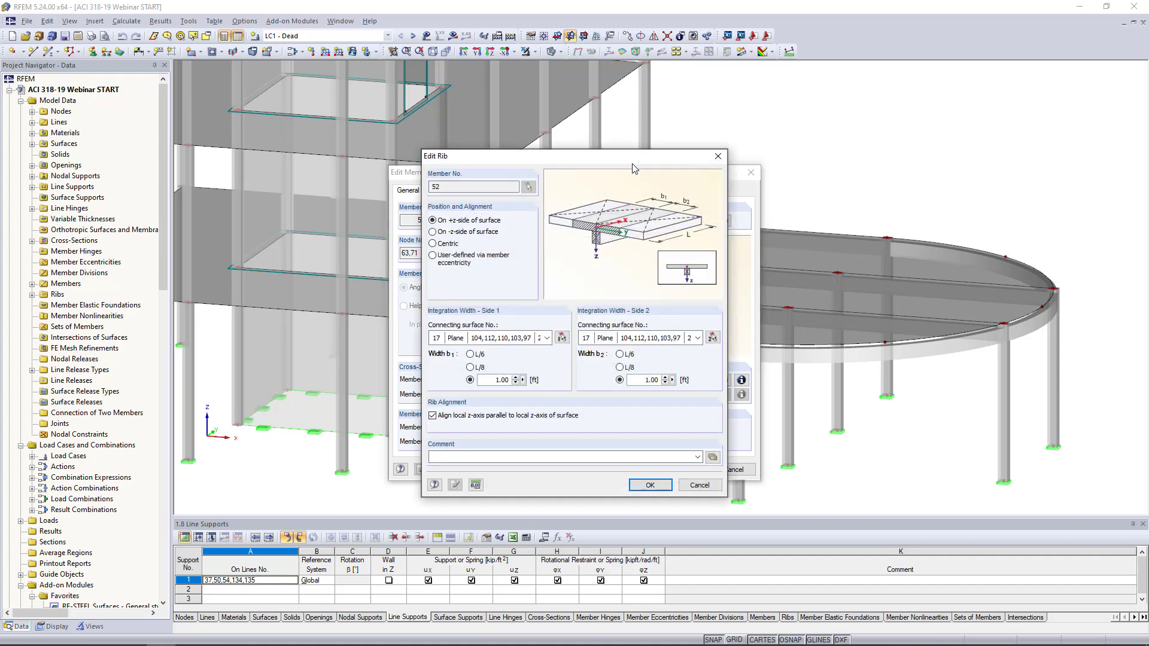
pyautogui.moveTo(632, 161); pyautogui.dragTo(573, 138)
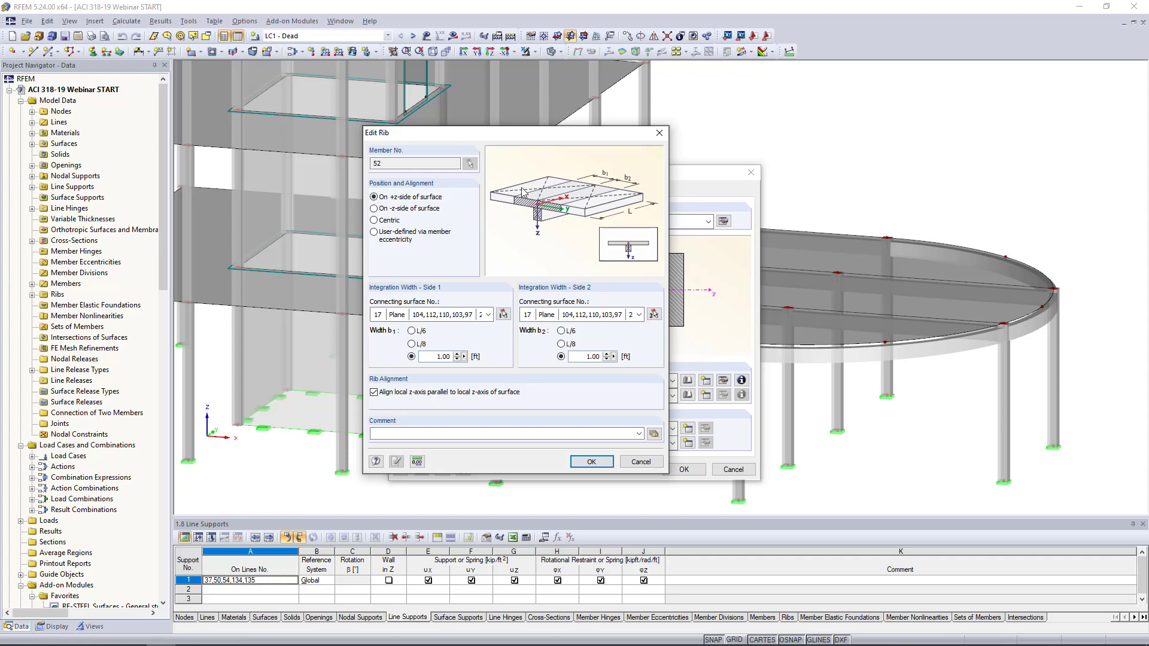
pyautogui.click(649, 464)
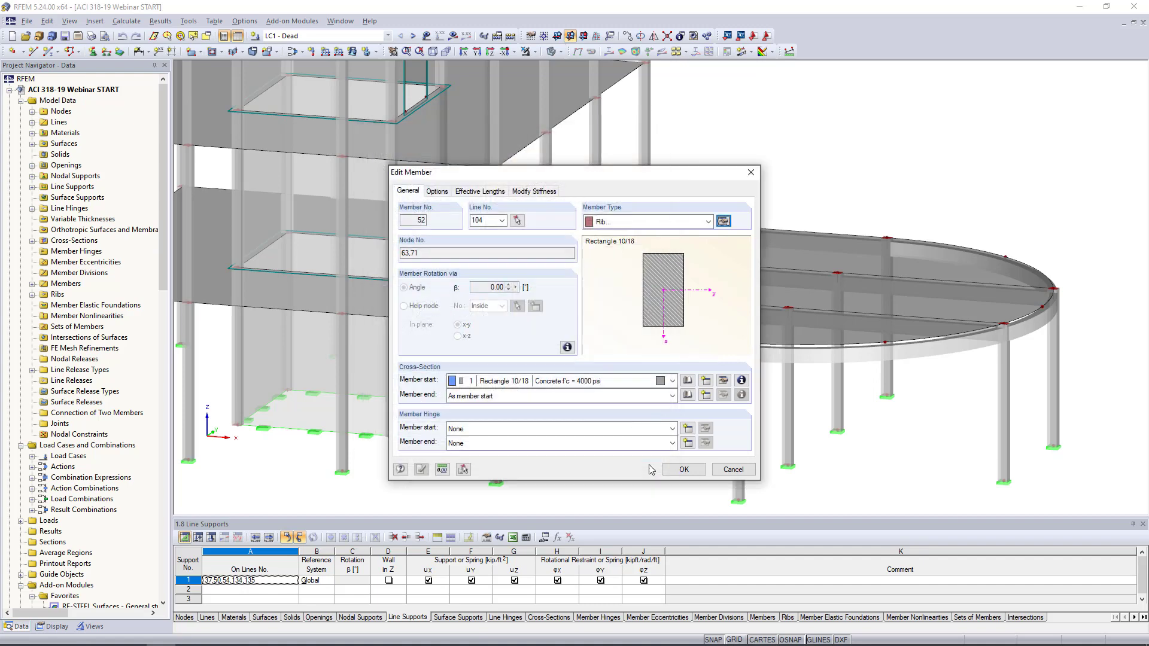
pyautogui.click(742, 472)
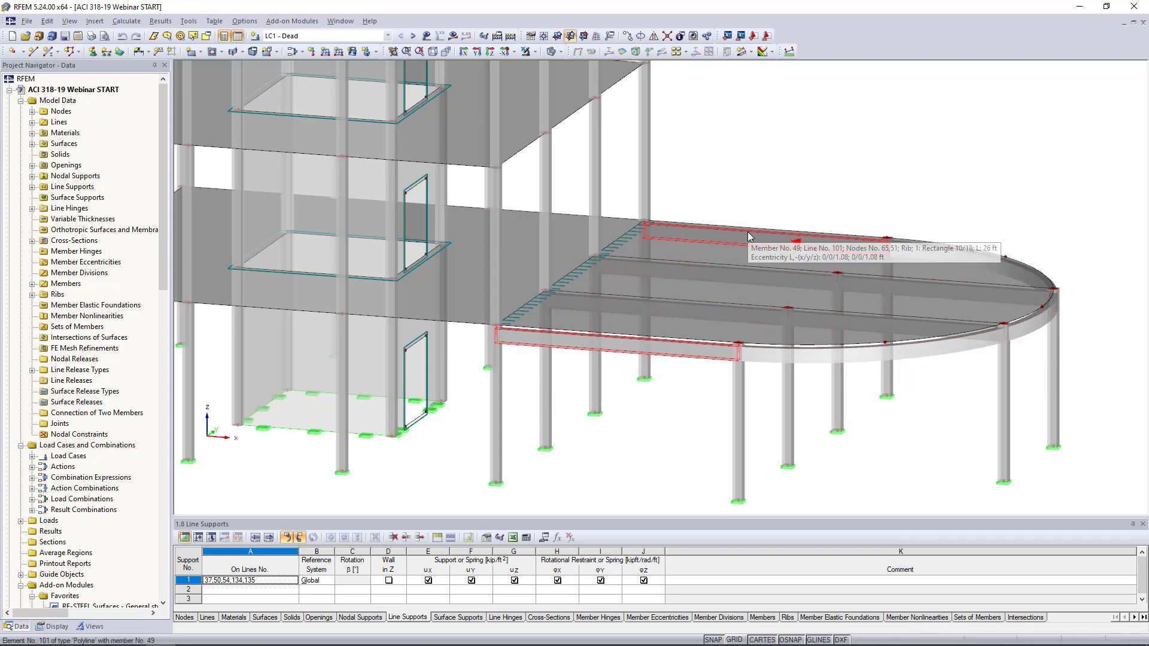
# Highlight the semicircular slab surfaces and the adjoining first elevated floor slab to examine their shared edge.
pyautogui.scroll(3, 527, 377)
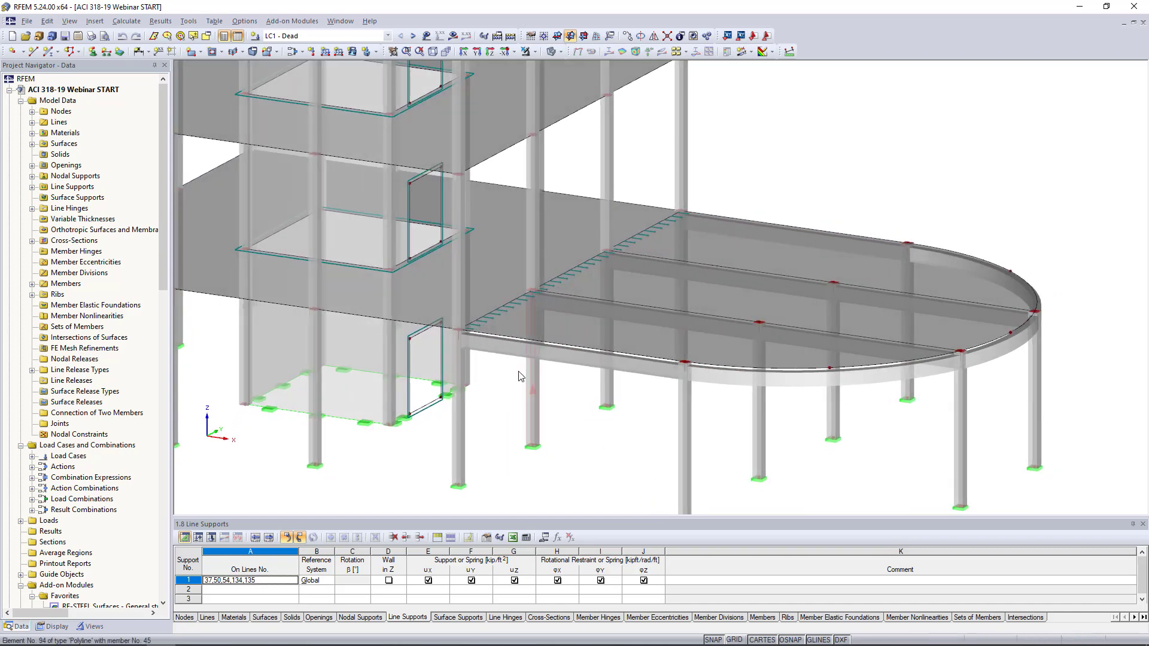
pyautogui.scroll(1, 494, 336)
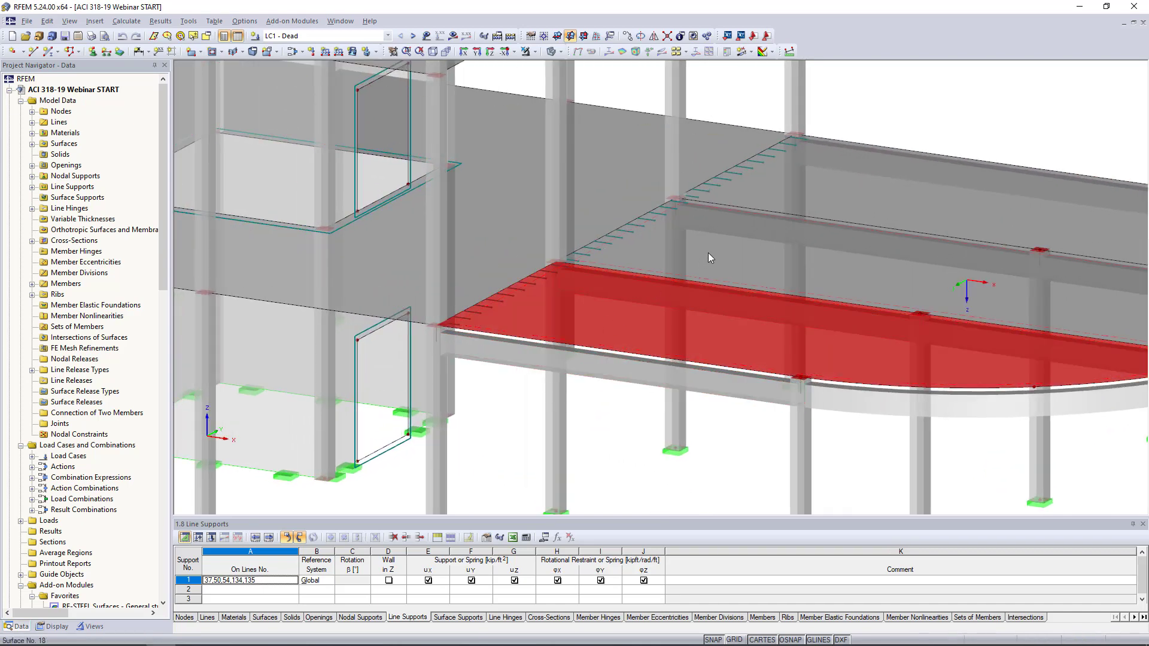
pyautogui.click(756, 182)
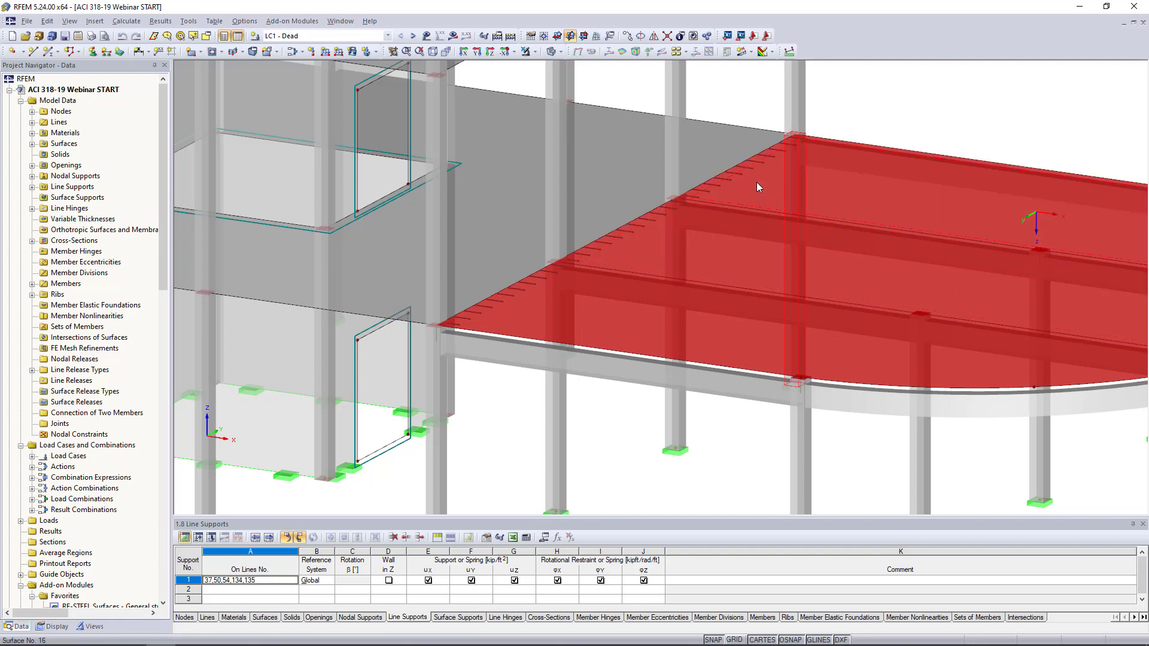
pyautogui.click(870, 95)
pyautogui.click(637, 162)
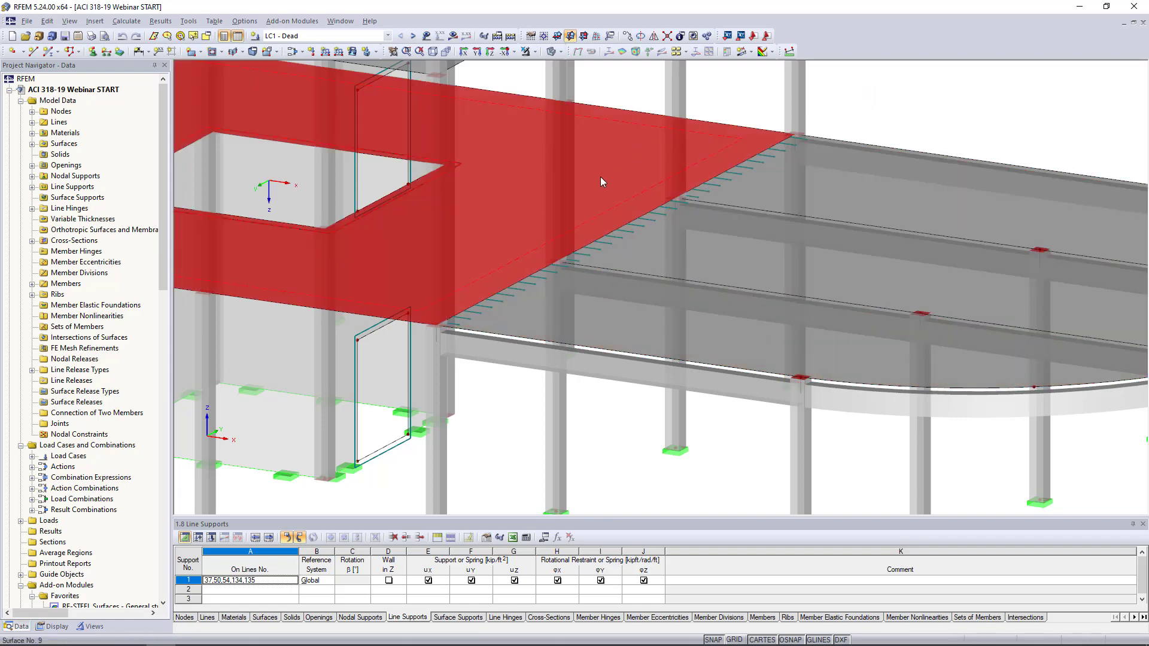
# Inspect the release settings of the front line hinge between the floor slab and the semicircular slab, and close them unchanged.
pyautogui.click(503, 305)
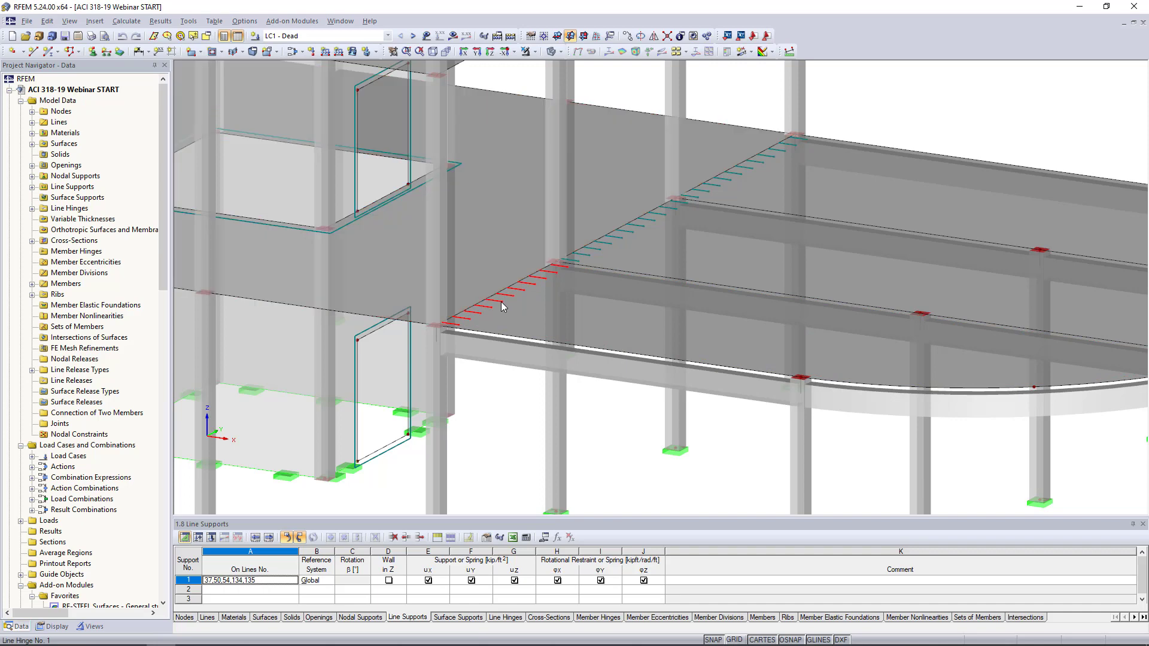
pyautogui.doubleClick(503, 305)
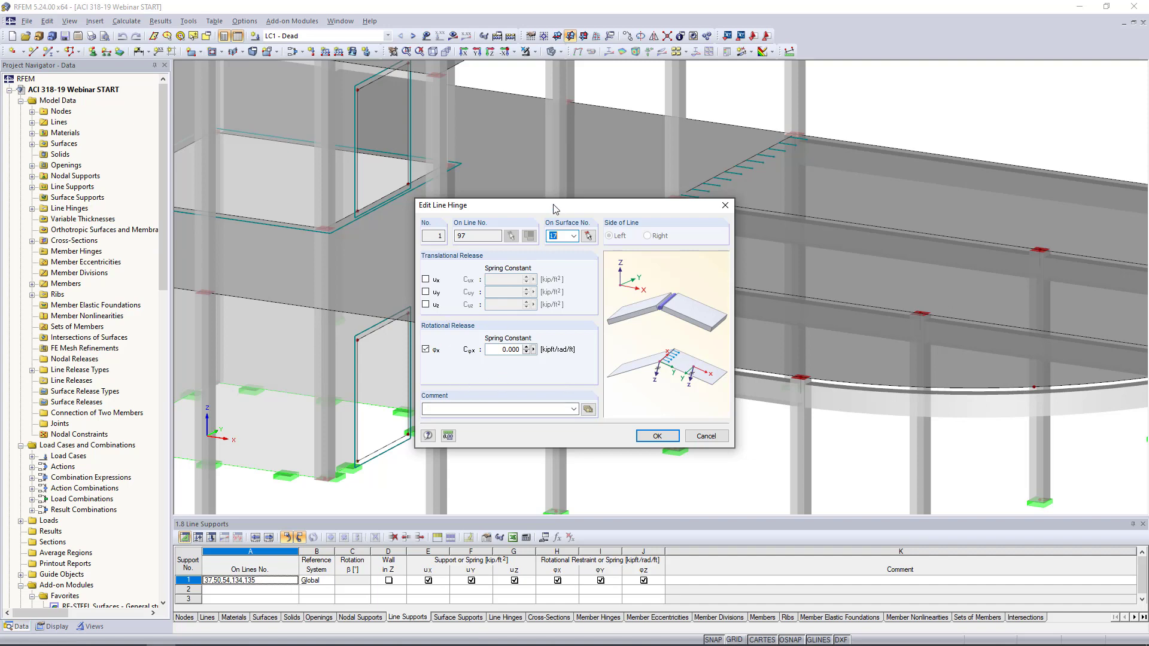
pyautogui.moveTo(553, 209); pyautogui.dragTo(871, 231)
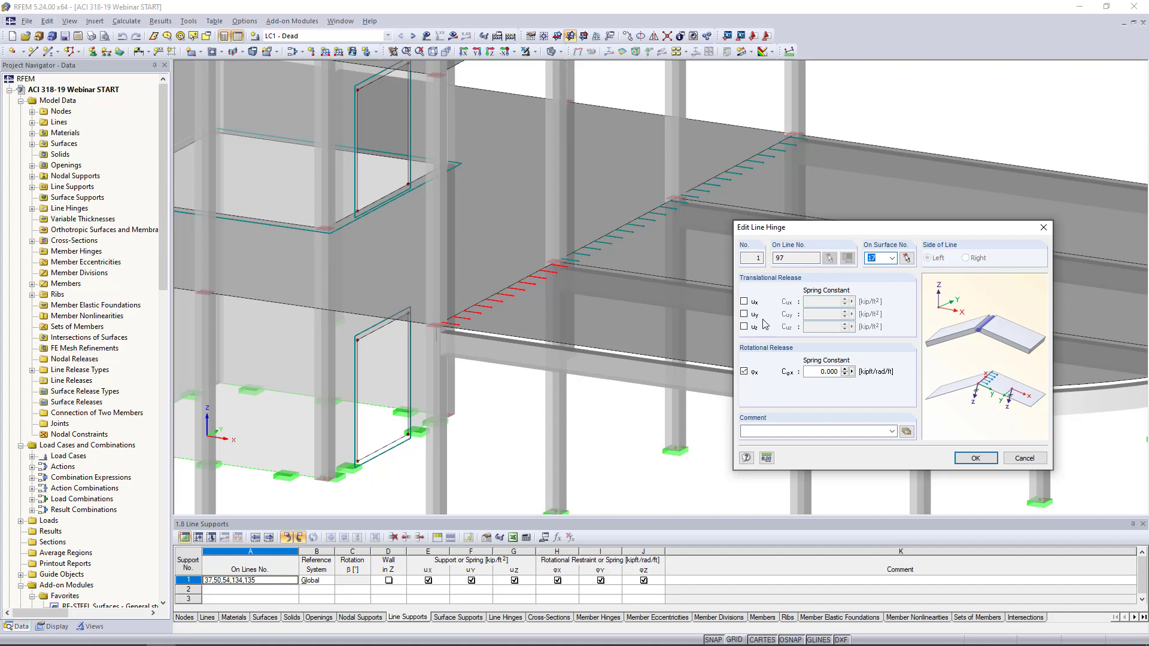
pyautogui.click(1044, 227)
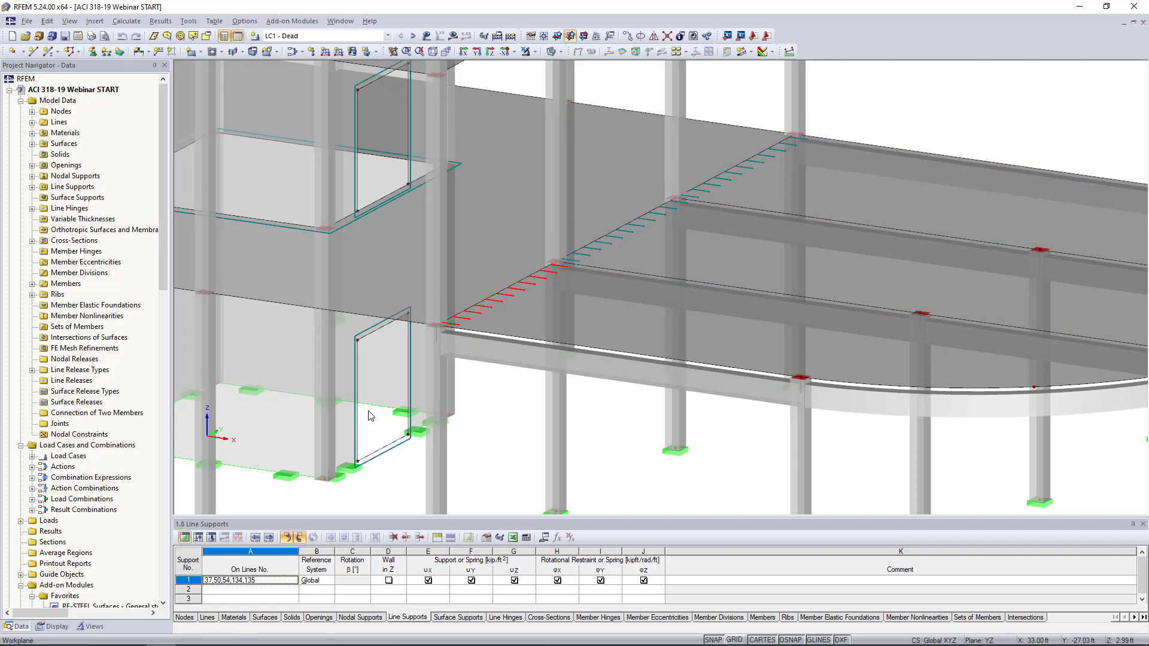
# Select all lowest-level columns around the semicircular slab and display their stiffness modification settings.
pyautogui.scroll(-5, 419, 412)
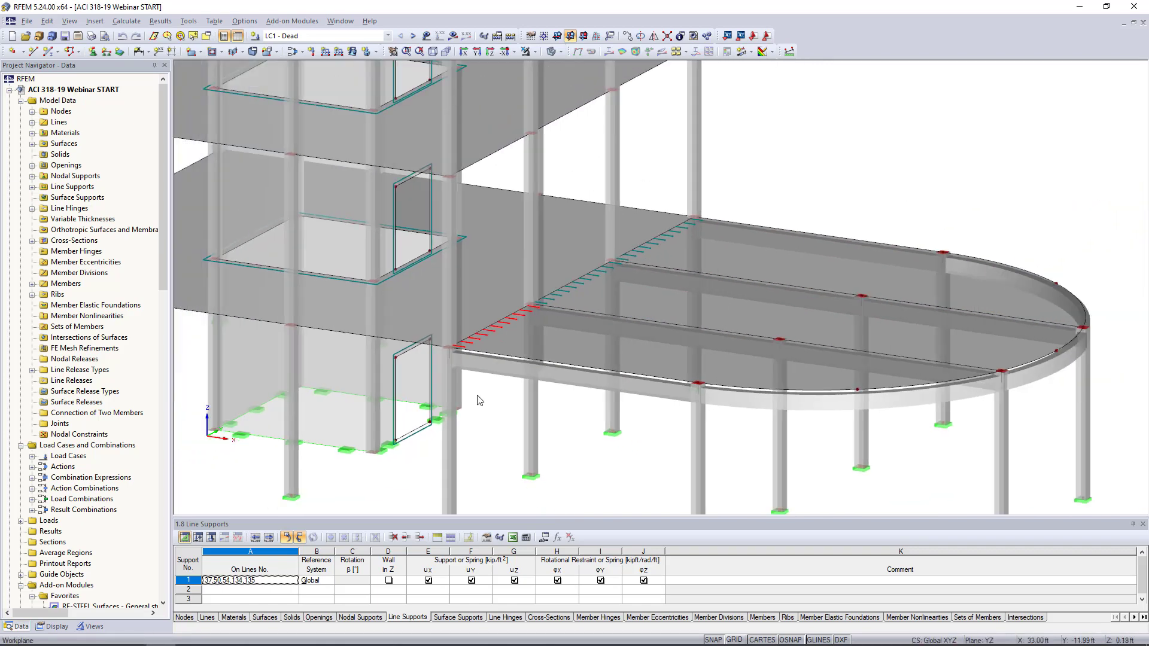
pyautogui.scroll(-1, 564, 438)
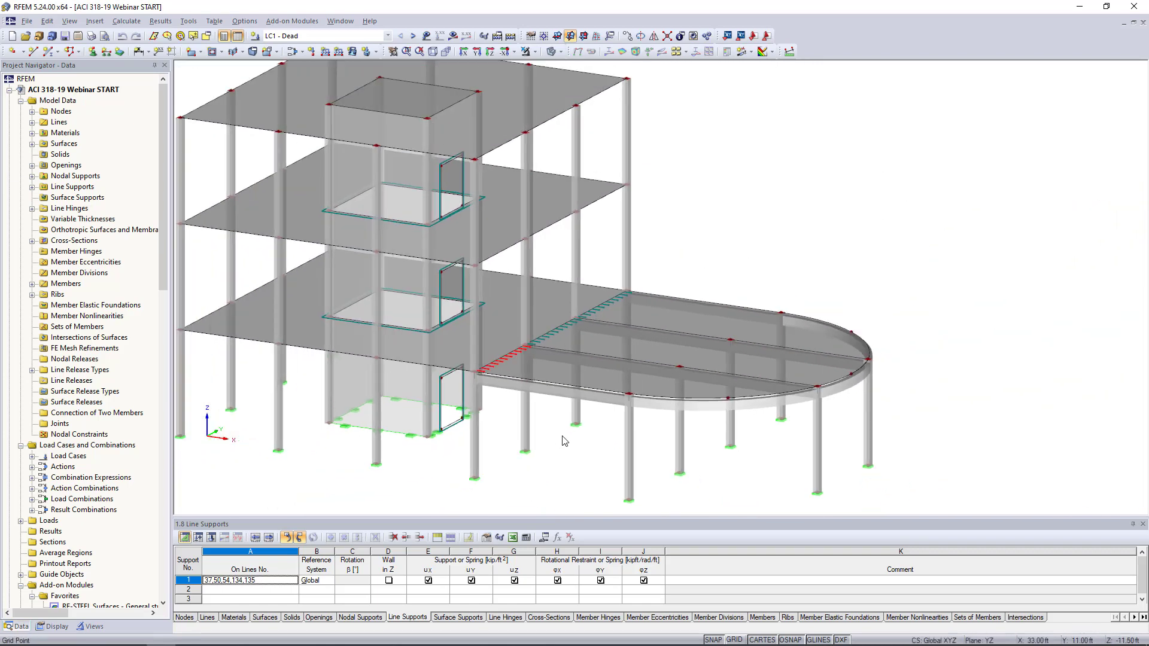
pyautogui.keyDown('ctrl'); pyautogui.moveTo(564, 441); pyautogui.dragTo(652, 381, button='middle'); pyautogui.keyUp('ctrl')
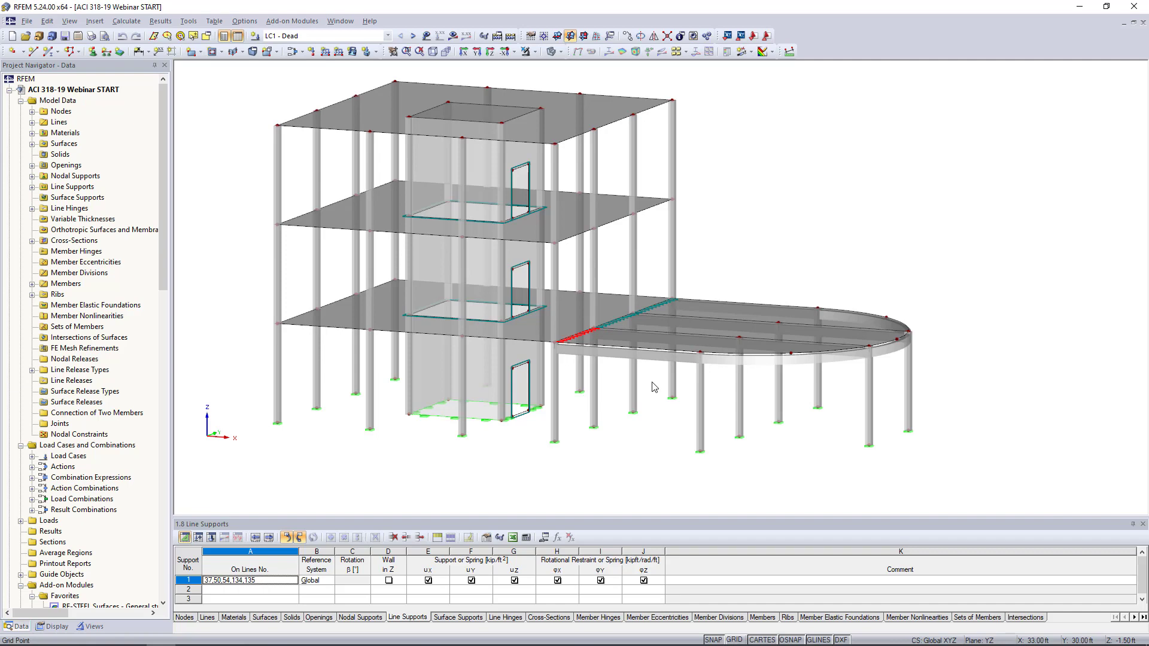
pyautogui.keyDown('ctrl'); pyautogui.moveTo(655, 392); pyautogui.dragTo(847, 439, button='middle'); pyautogui.keyUp('ctrl')
pyautogui.moveTo(957, 463); pyautogui.dragTo(578, 361)
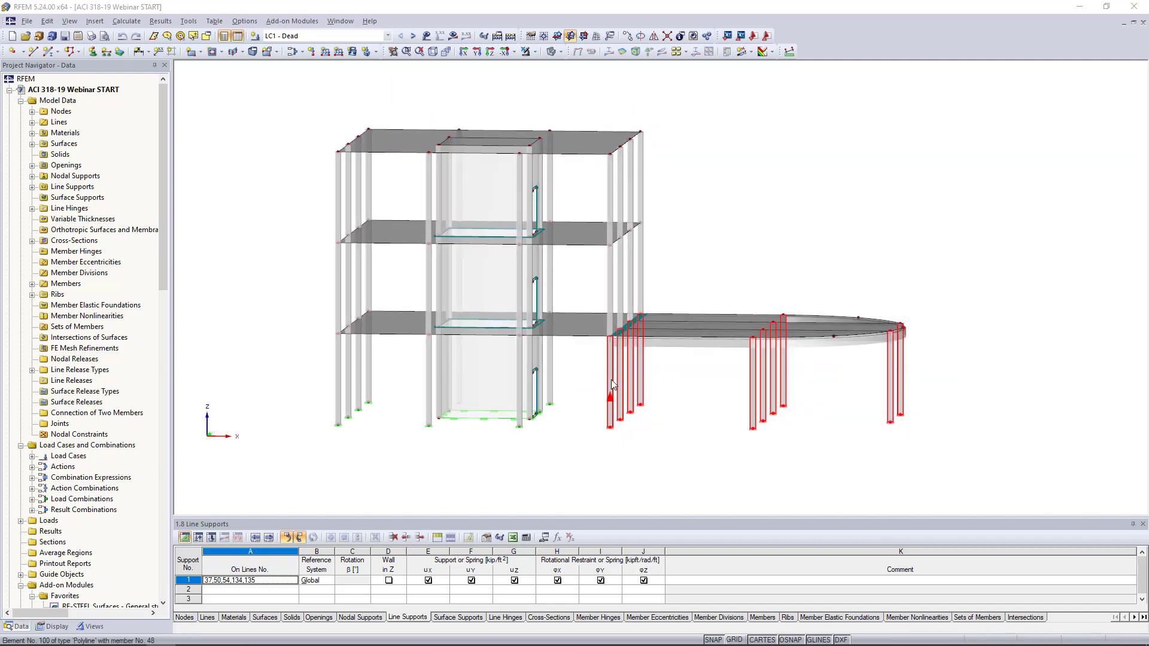
pyautogui.doubleClick(612, 383)
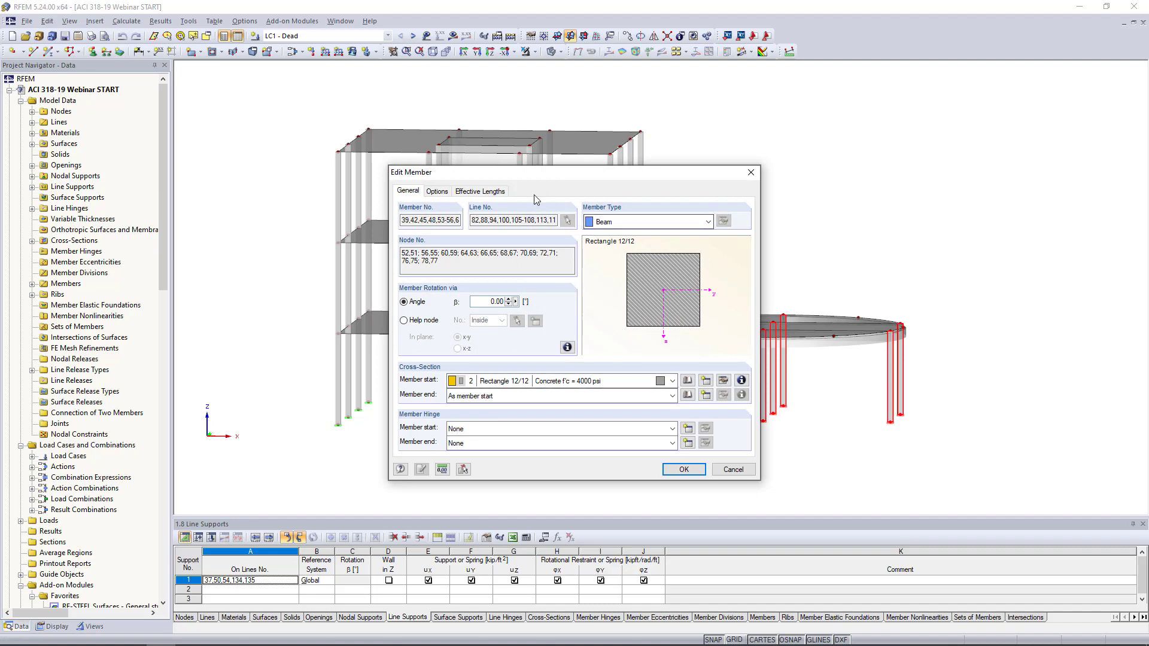
pyautogui.click(533, 191)
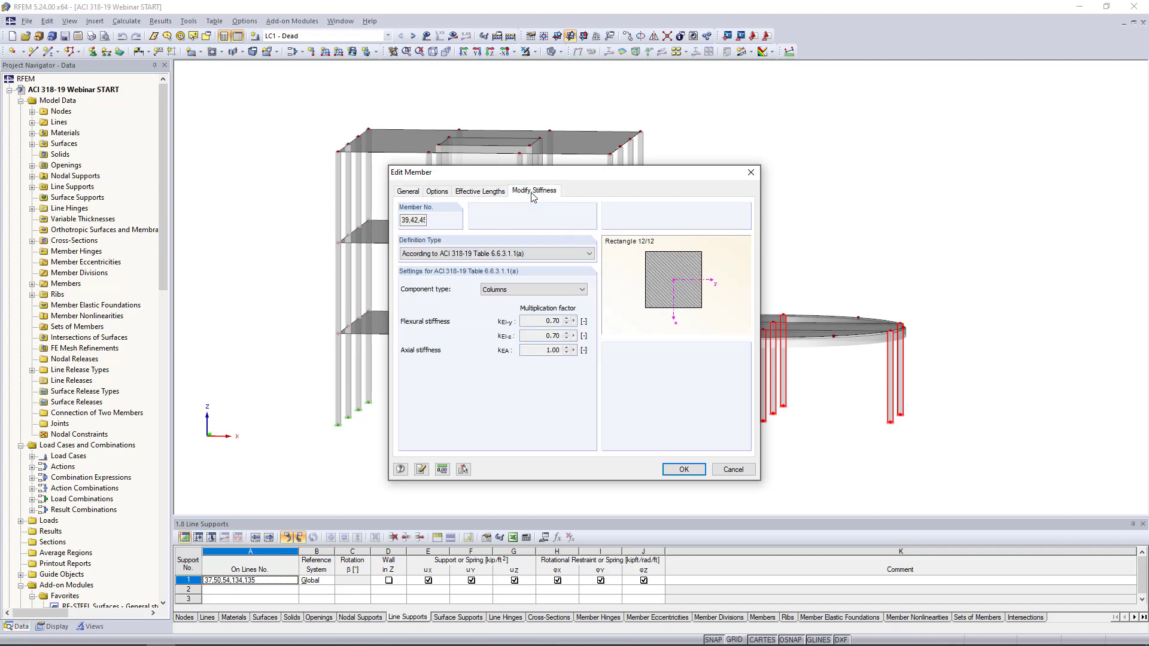
# Examine the columns' stiffness definition types and the ACI 318-19 Table 6.6.3.1.1(a) component types, and leave the columns without changes.
pyautogui.click(539, 253)
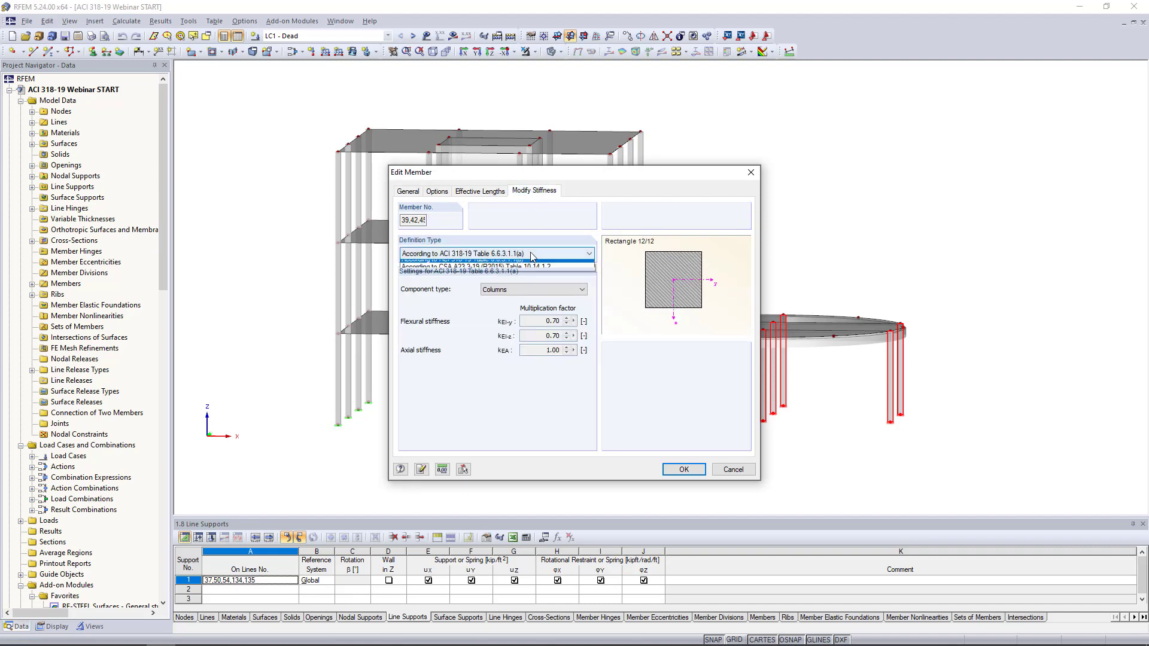
pyautogui.click(486, 263)
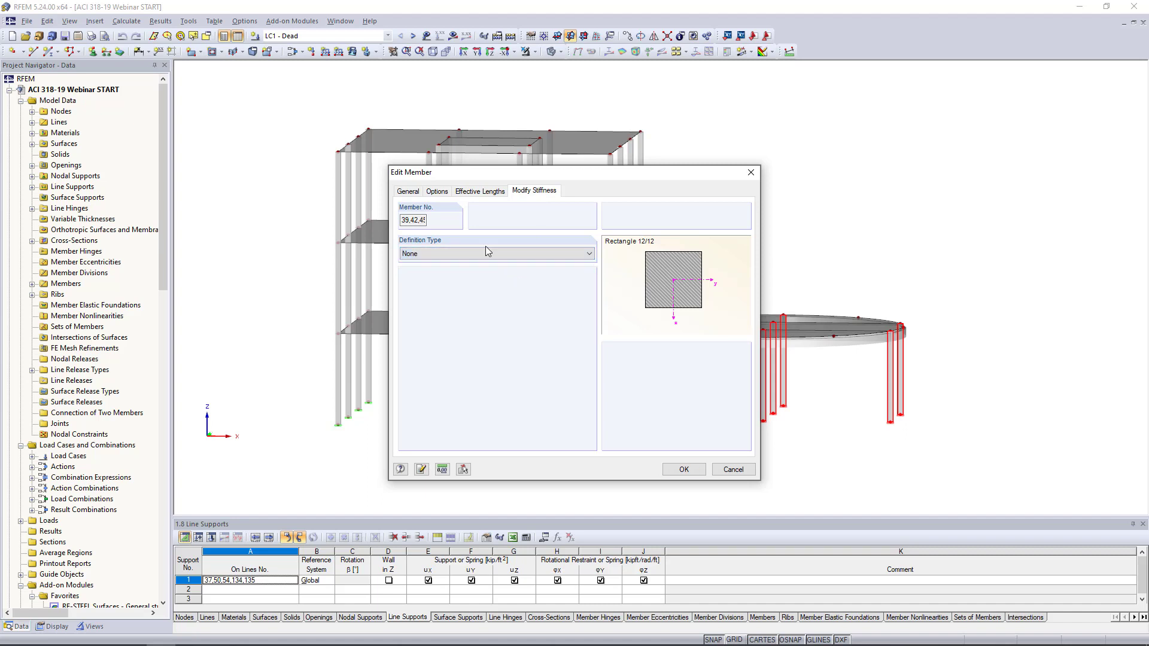
pyautogui.click(422, 256)
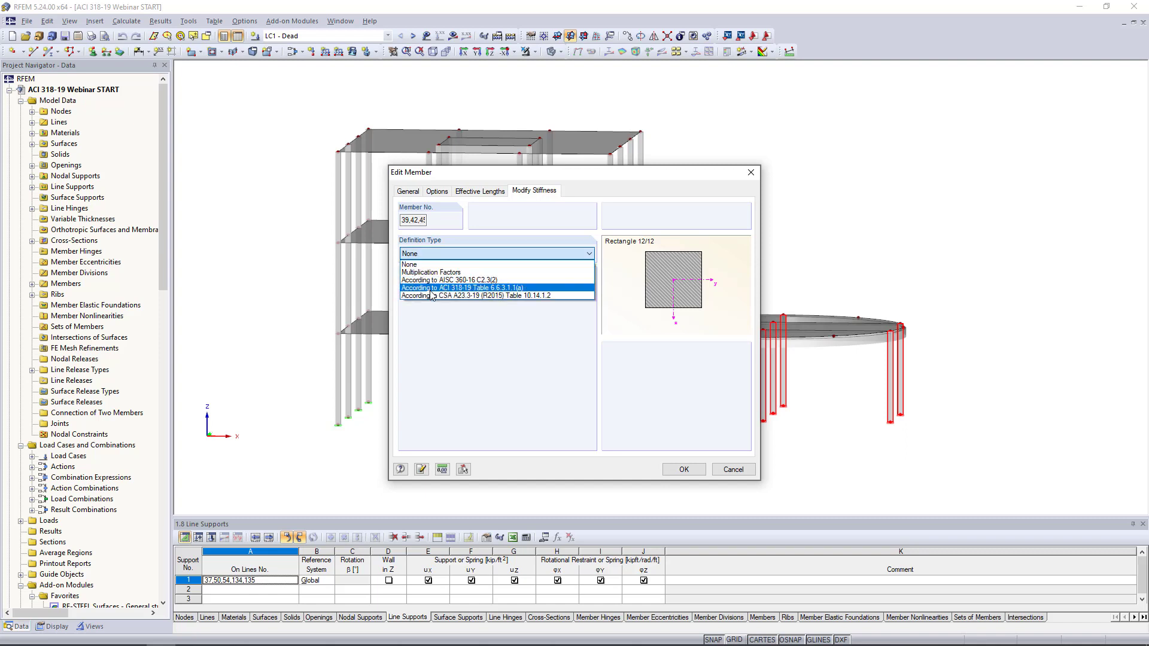
pyautogui.click(431, 291)
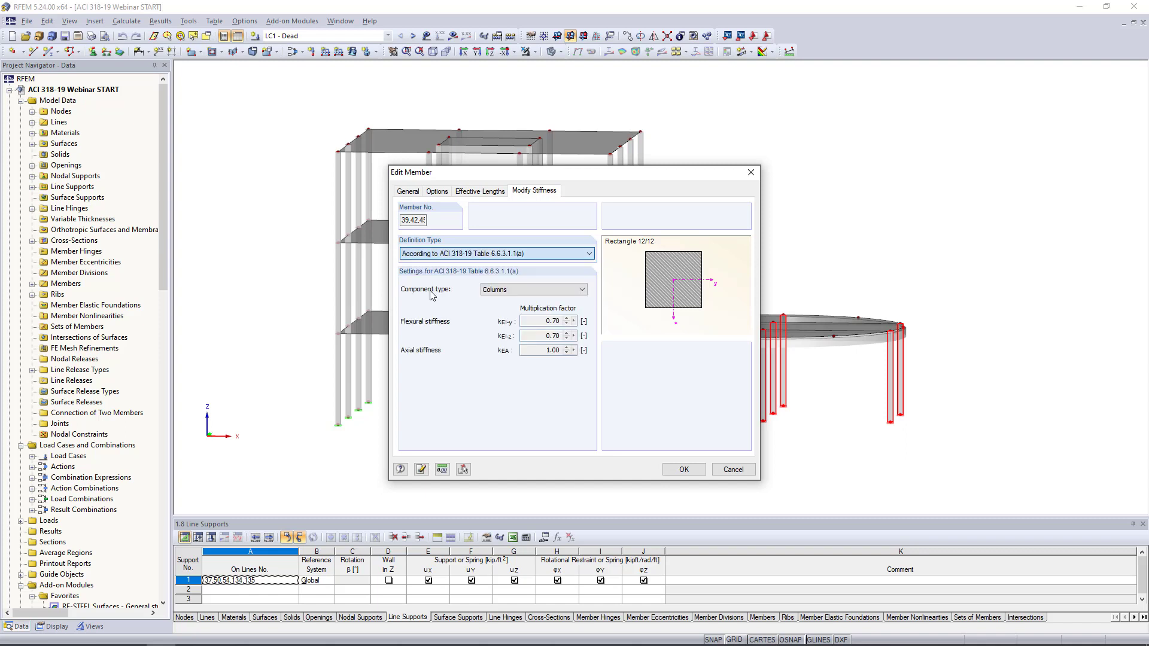
pyautogui.click(507, 292)
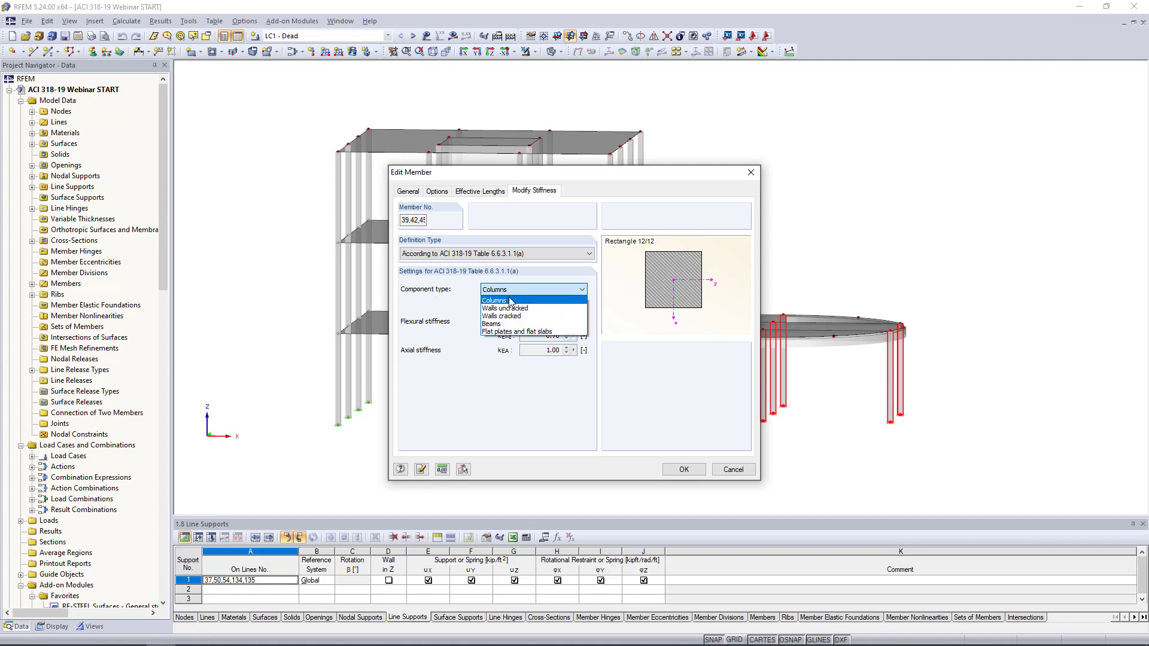
pyautogui.click(510, 301)
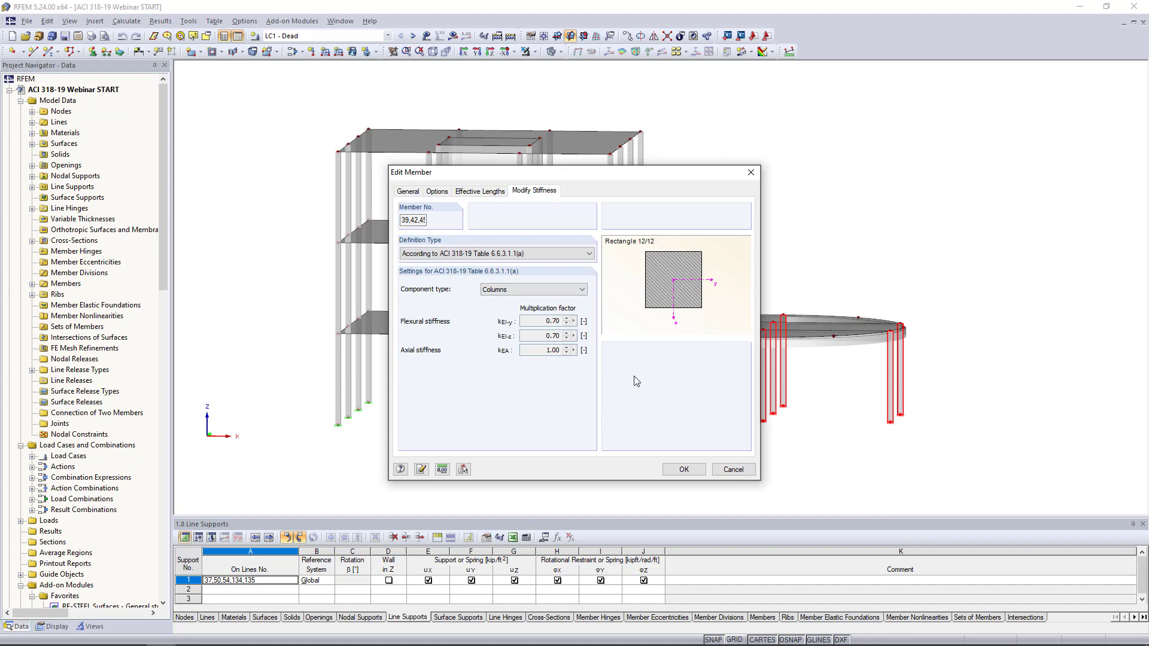
pyautogui.click(733, 469)
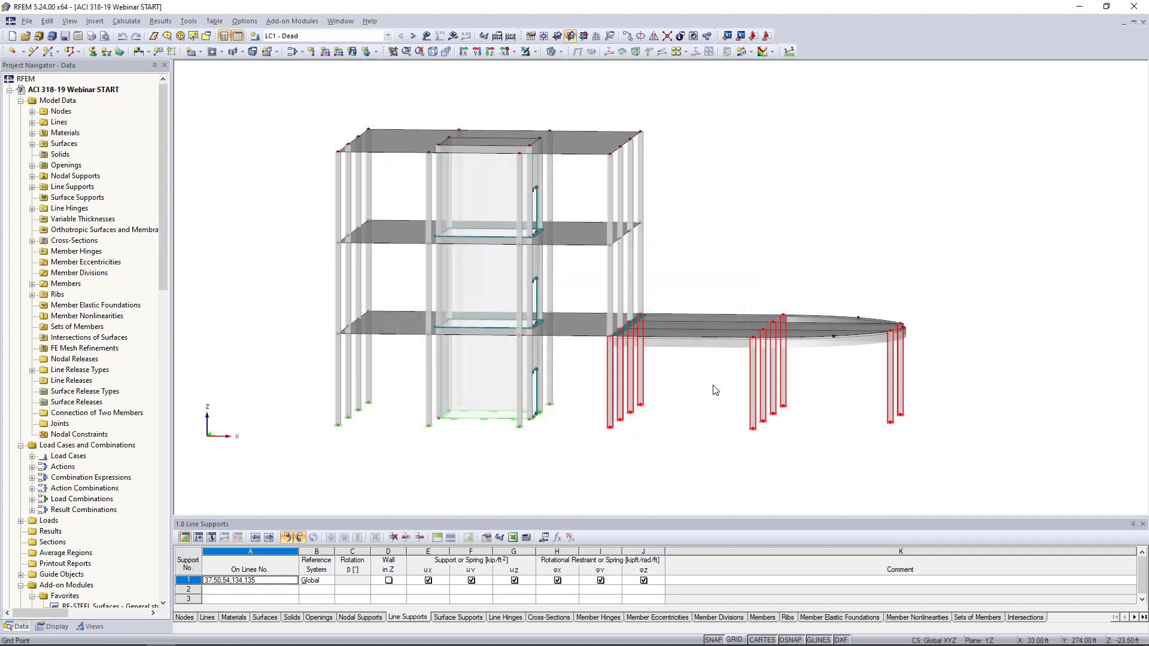
# Inspect the member type and stiffness modification settings of the front rib under the semicircular slab's straight edge, and close them unchanged.
pyautogui.doubleClick(698, 341)
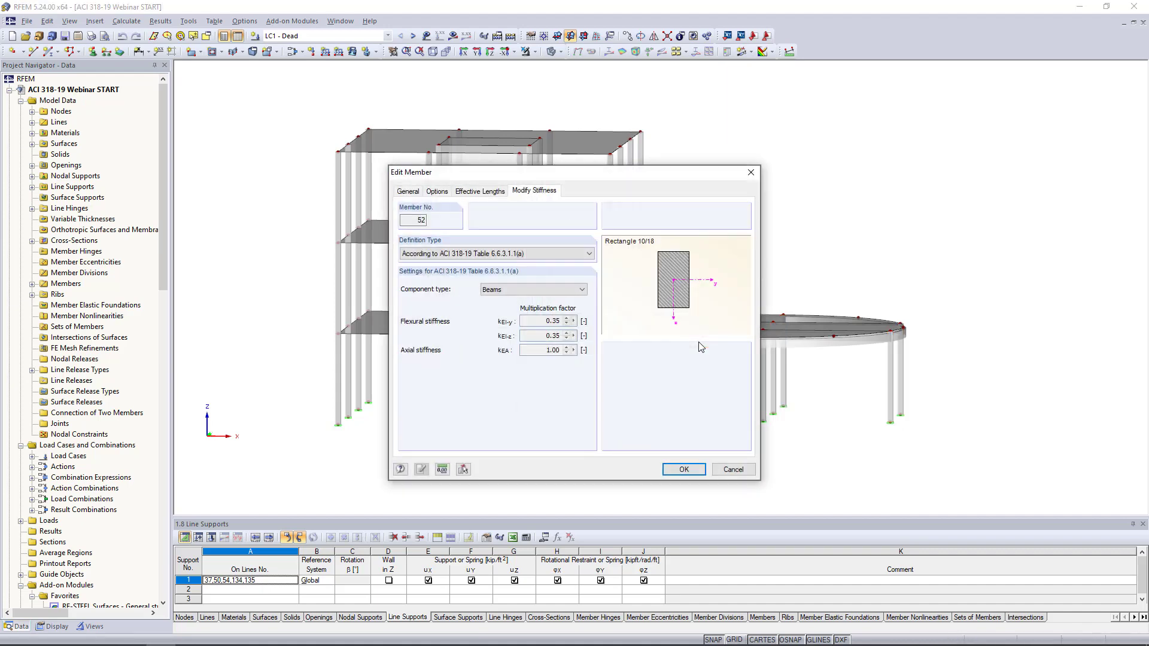
pyautogui.click(407, 191)
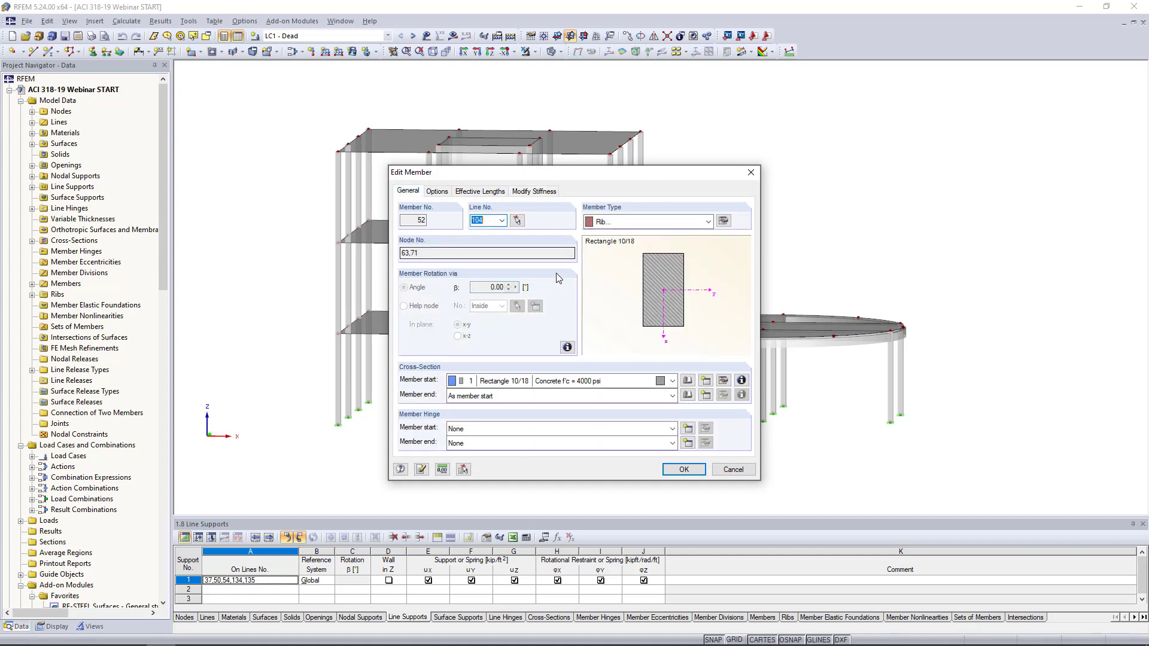
pyautogui.click(536, 192)
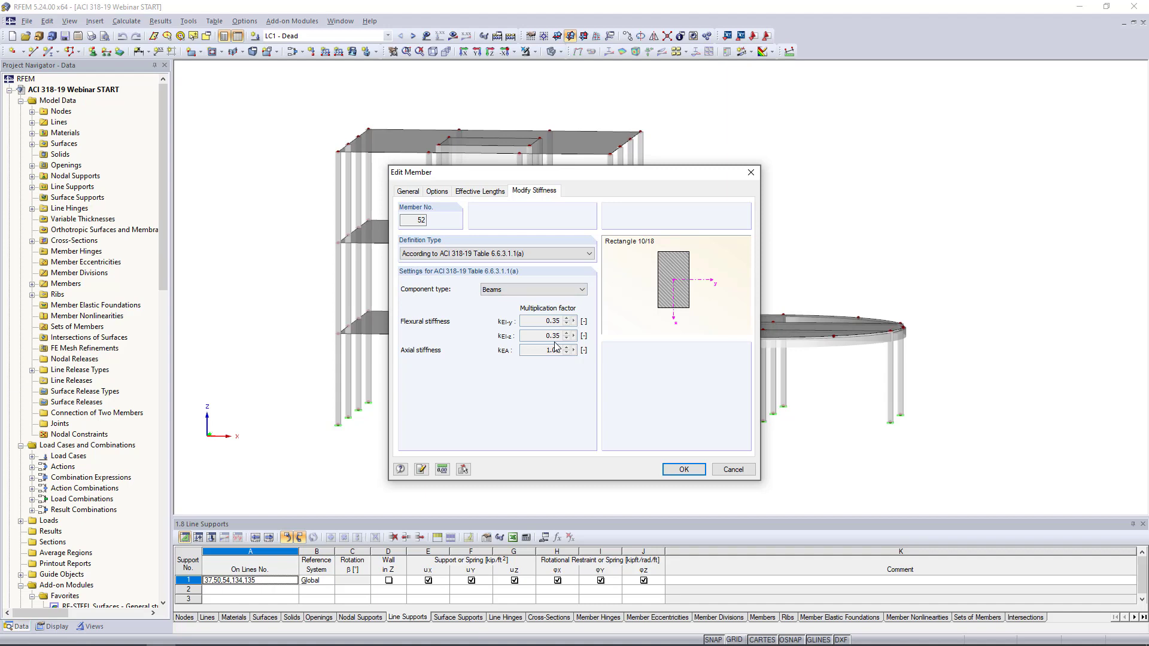
pyautogui.click(741, 469)
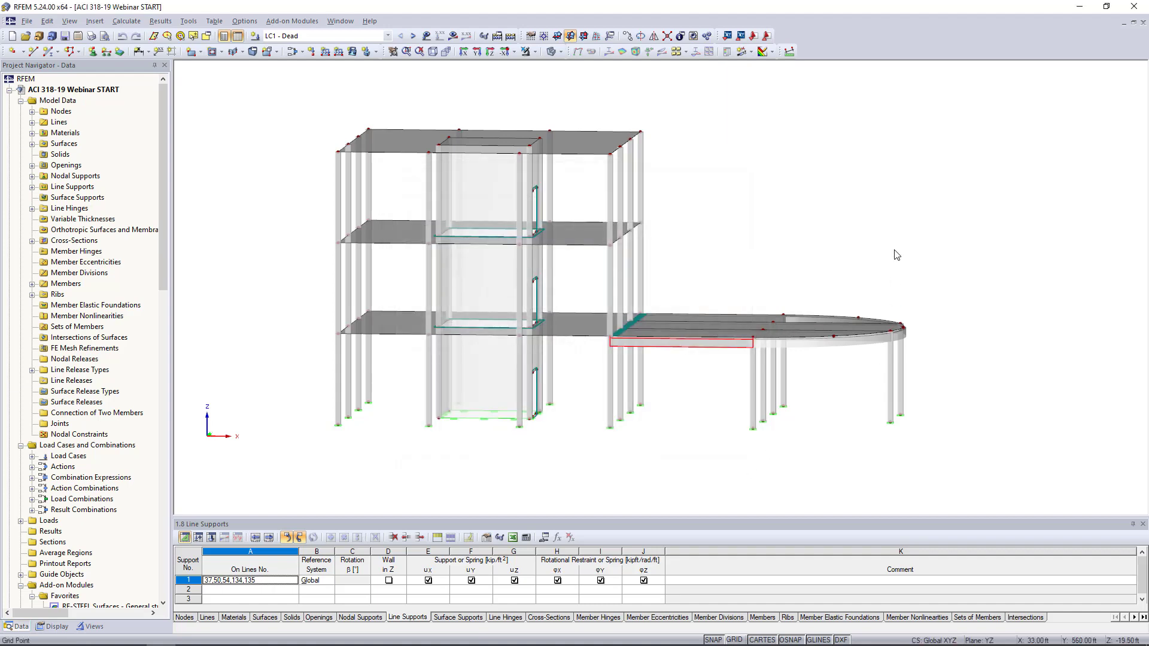
# Inspect the roof slab surface's stiffness modification settings and available component types, keeping Flat plates and flat slabs, and cancel without changes.
pyautogui.keyDown('ctrl'); pyautogui.moveTo(894, 250); pyautogui.dragTo(816, 312, button='middle'); pyautogui.keyUp('ctrl')
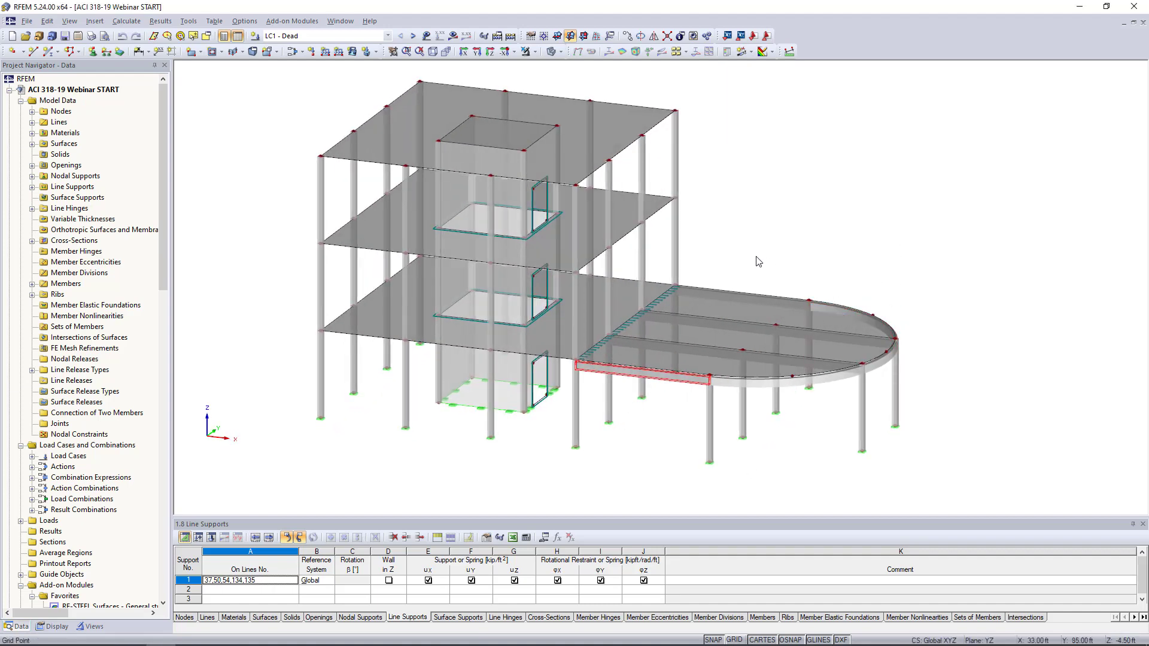
pyautogui.click(569, 117)
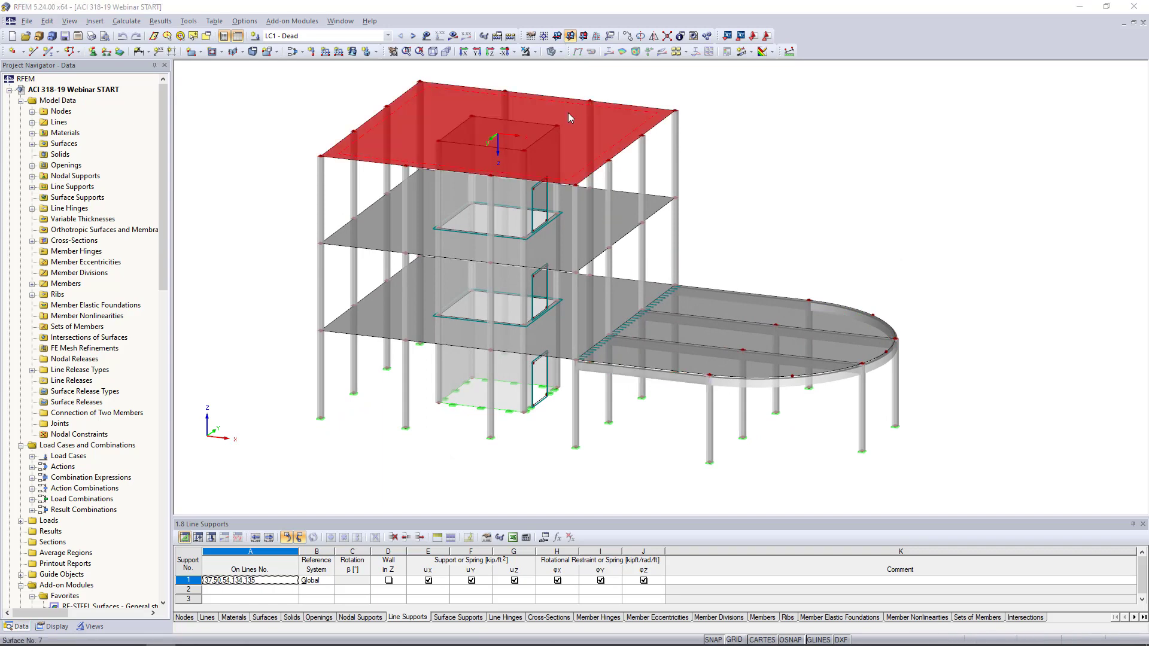
pyautogui.doubleClick(568, 114)
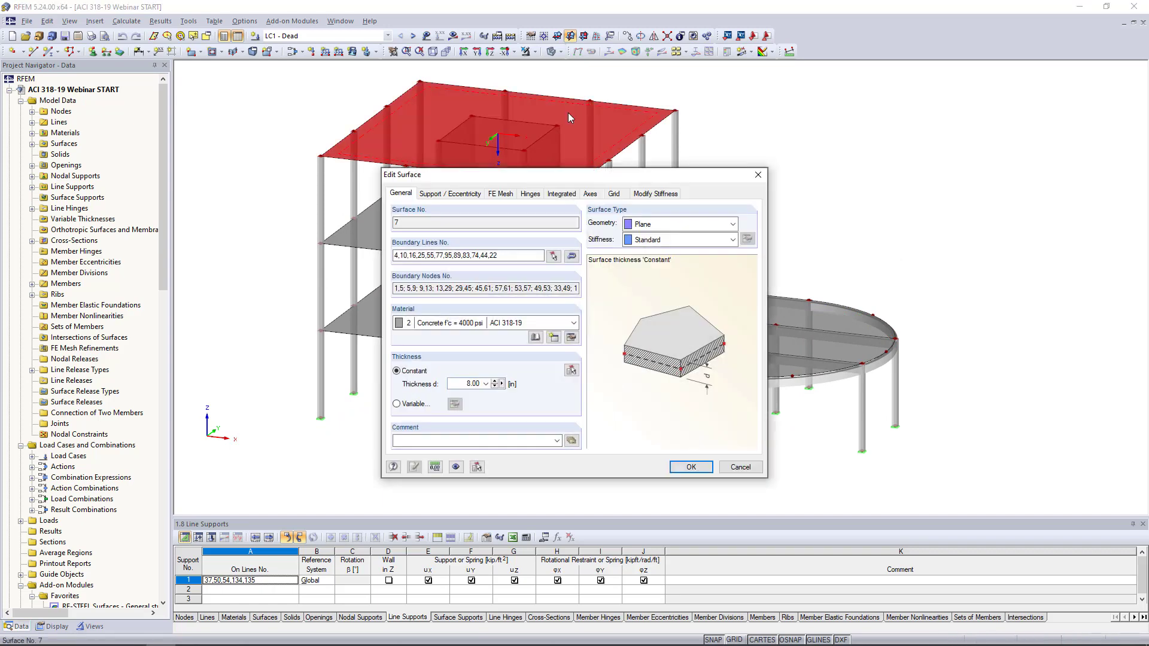
pyautogui.click(650, 195)
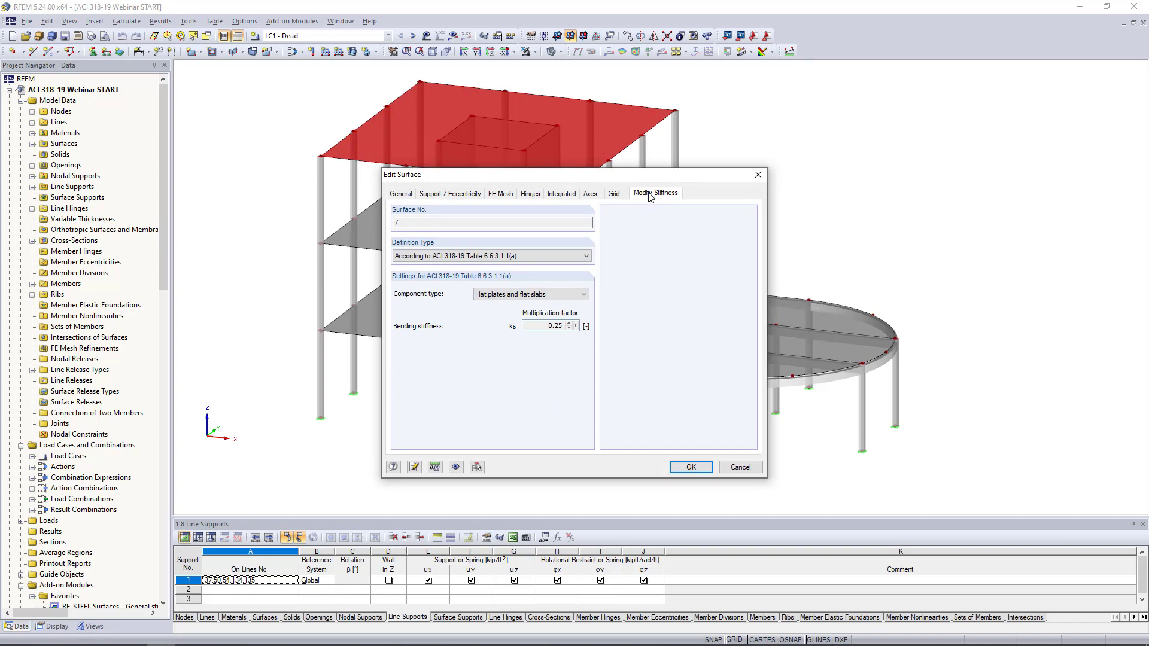
pyautogui.click(497, 296)
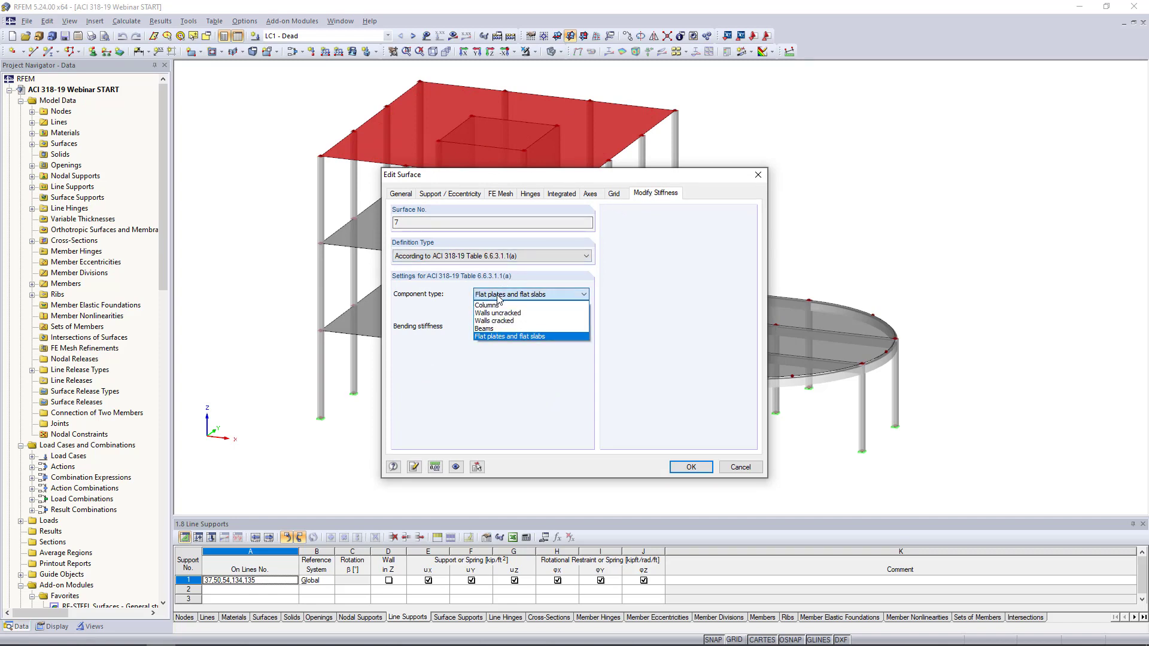
pyautogui.click(495, 336)
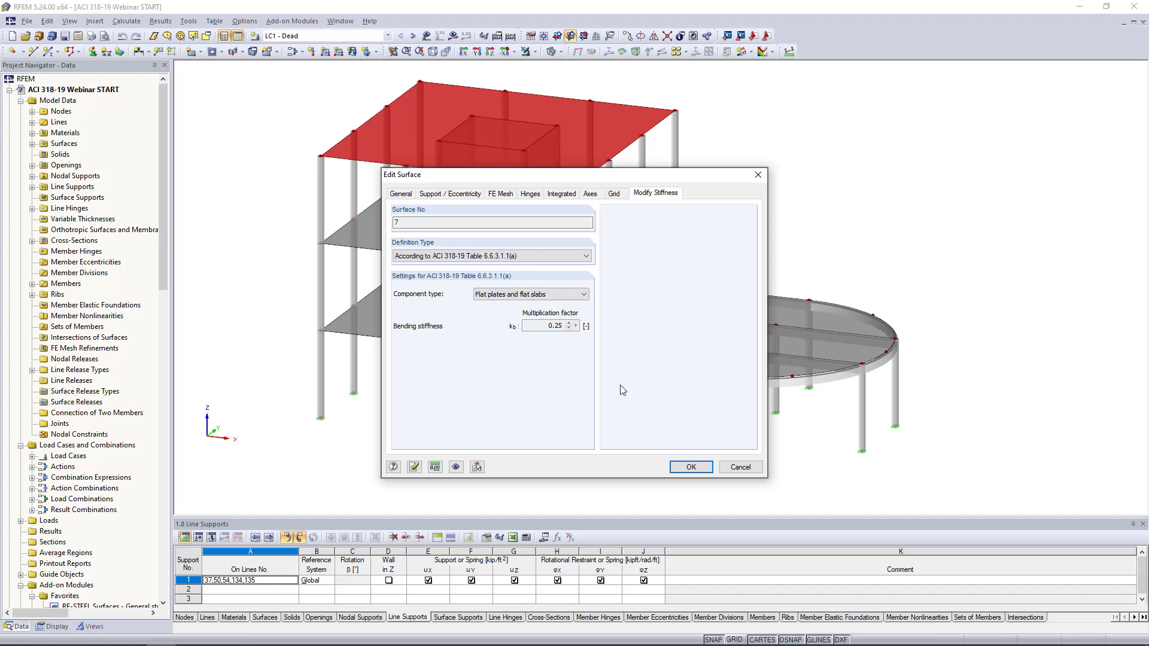
pyautogui.click(740, 467)
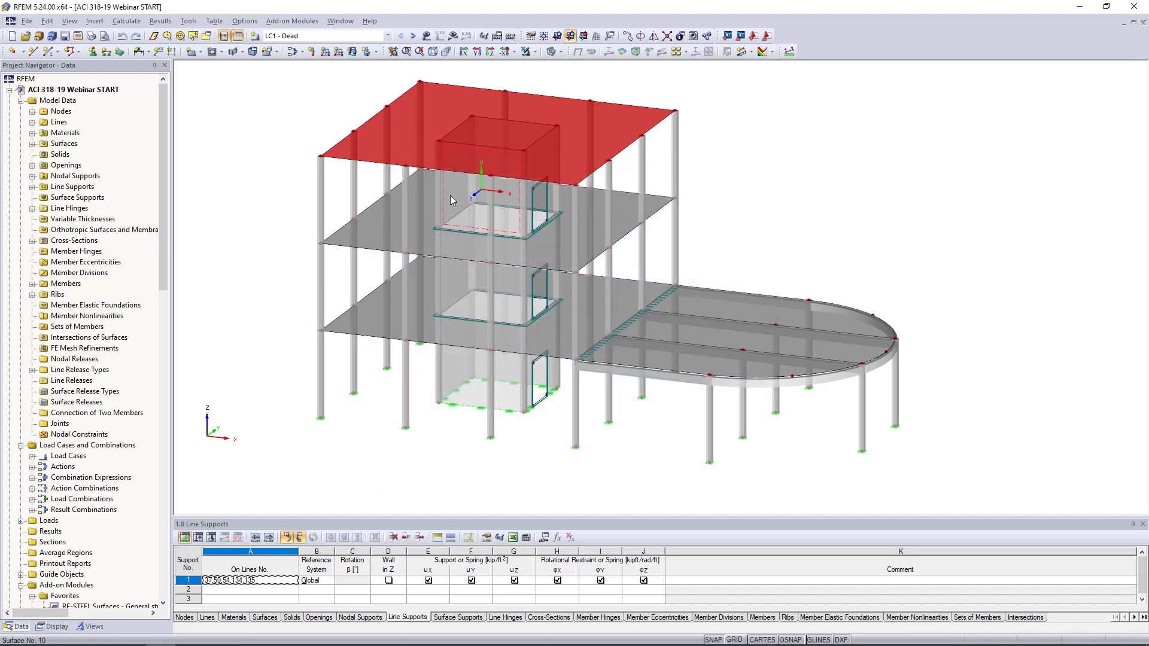
# Inspect the stiffness modification of the upper front core wall, keeping the Walls uncracked component type, and cancel without changes.
pyautogui.doubleClick(450, 195)
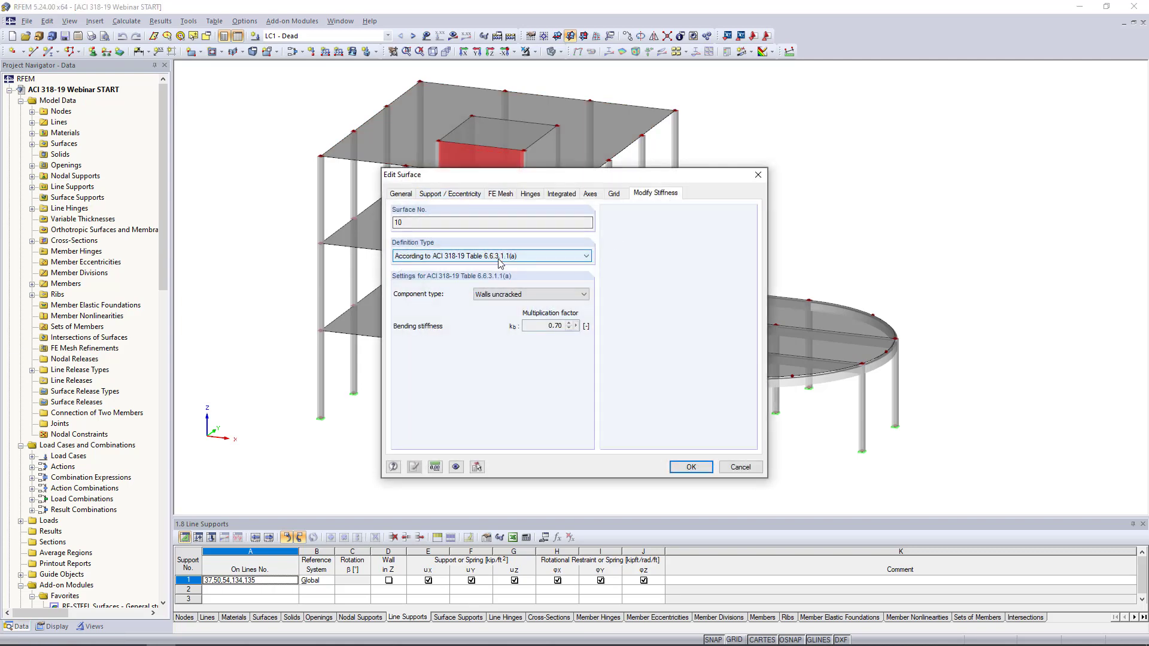
pyautogui.click(518, 296)
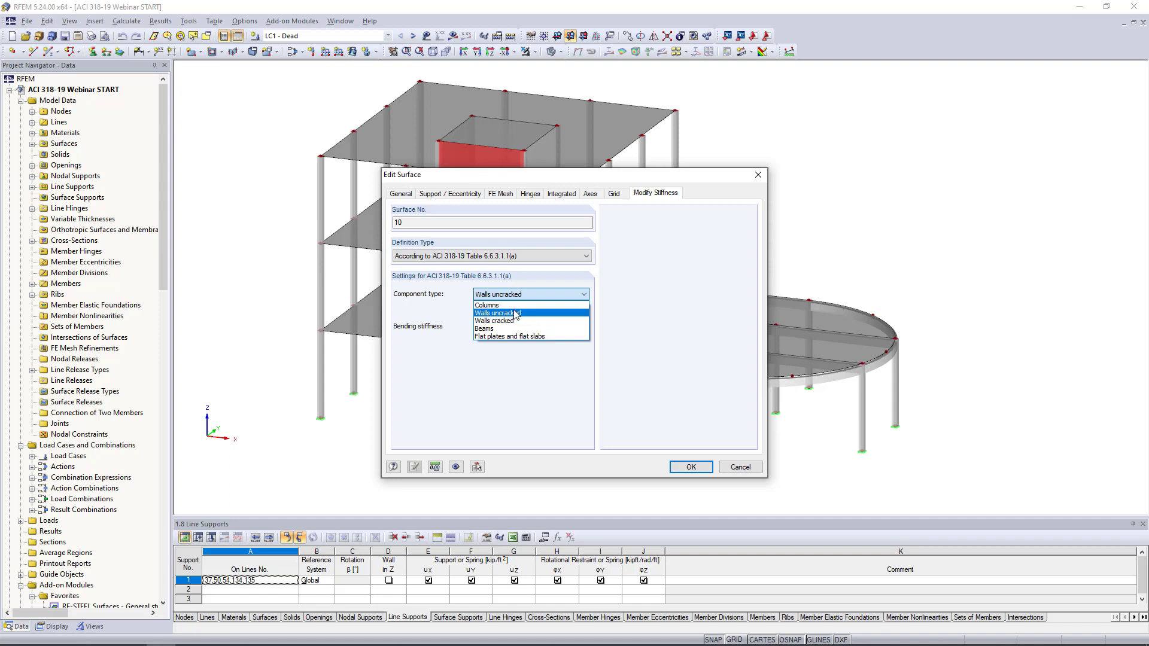
pyautogui.click(516, 312)
pyautogui.click(742, 468)
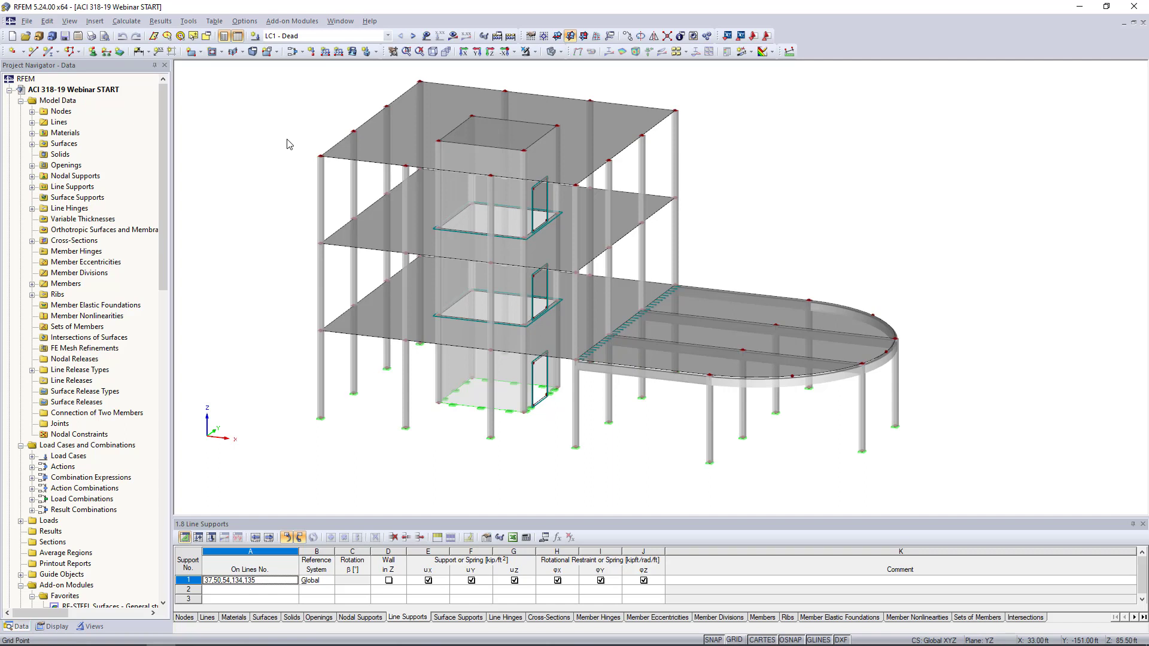
# Generate the FE mesh from the FE mesh settings using the existing target element length and the regenerate-on-OK option.
pyautogui.click(131, 21)
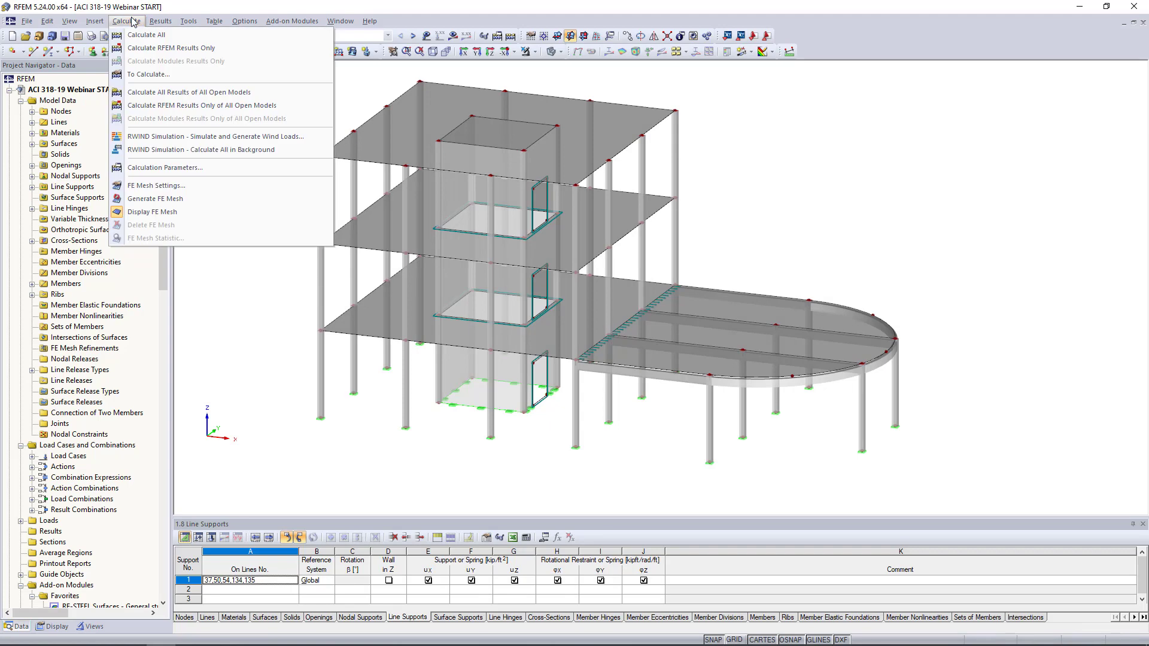
pyautogui.click(180, 189)
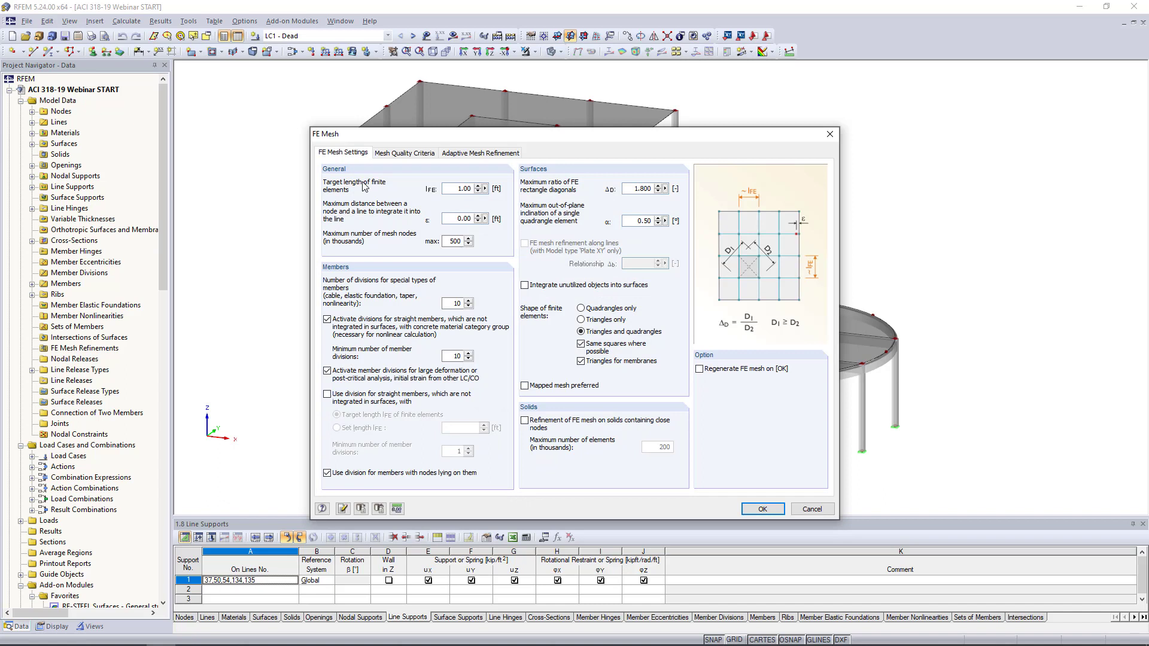
pyautogui.click(453, 187)
pyautogui.click(698, 369)
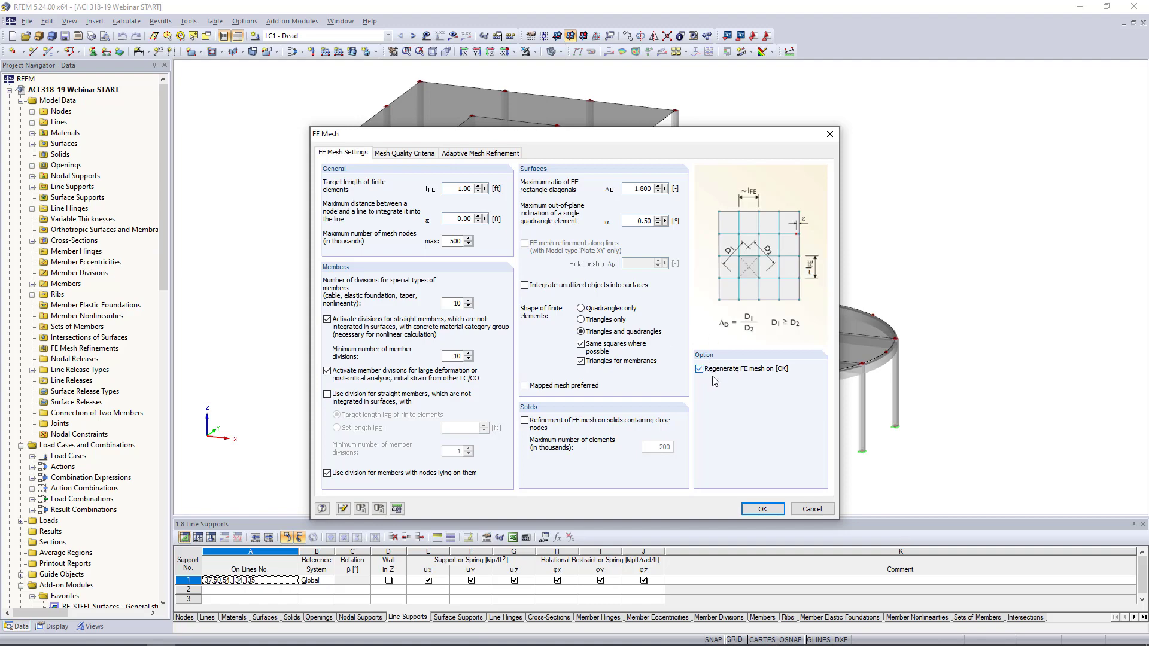
pyautogui.click(766, 510)
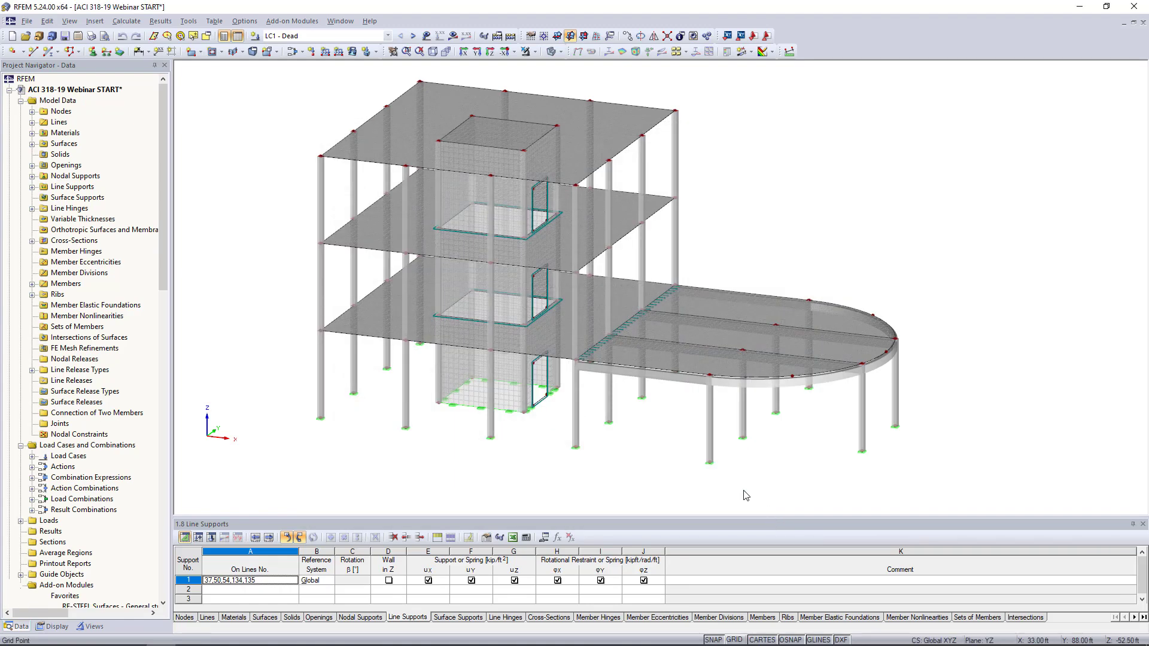
# Display the model in wireframe and examine the FE mesh on the slabs, core walls and semicircular slab.
pyautogui.click(559, 54)
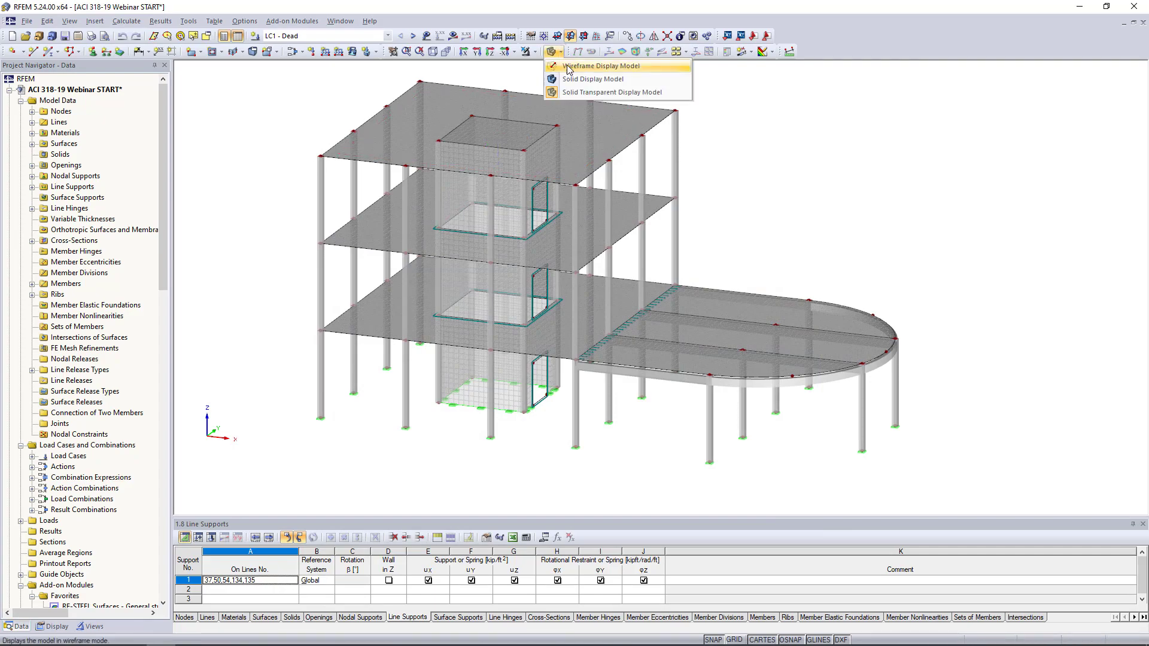
pyautogui.click(569, 71)
pyautogui.keyDown('ctrl'); pyautogui.moveTo(810, 230); pyautogui.dragTo(772, 236, button='middle'); pyautogui.keyUp('ctrl')
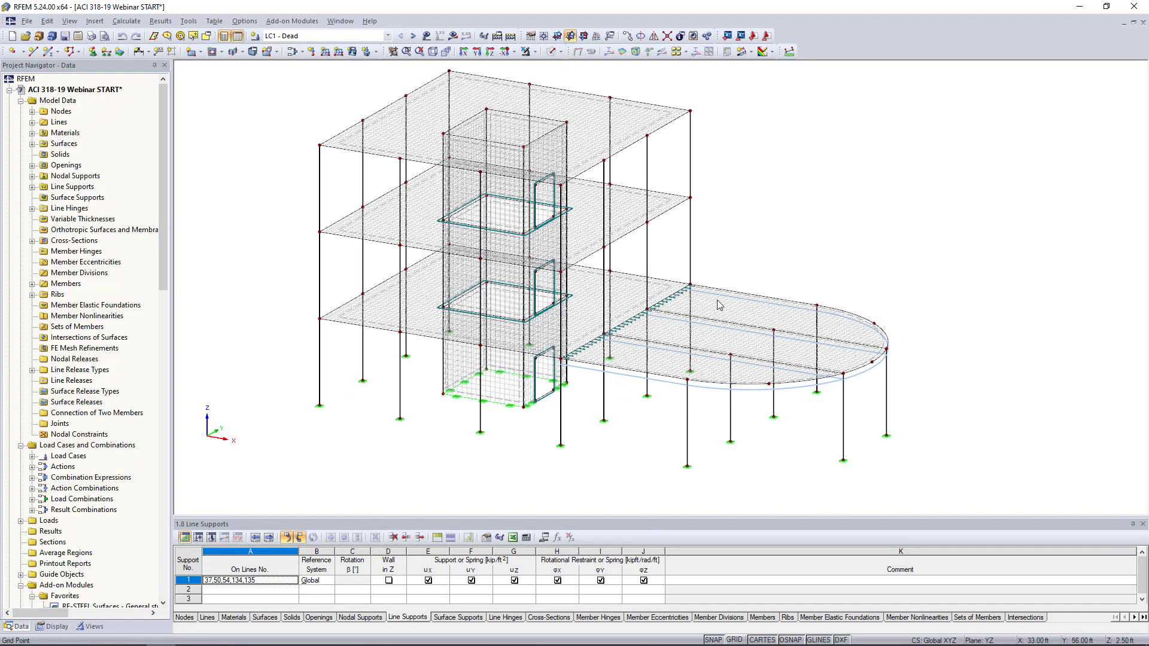
pyautogui.scroll(4, 705, 332)
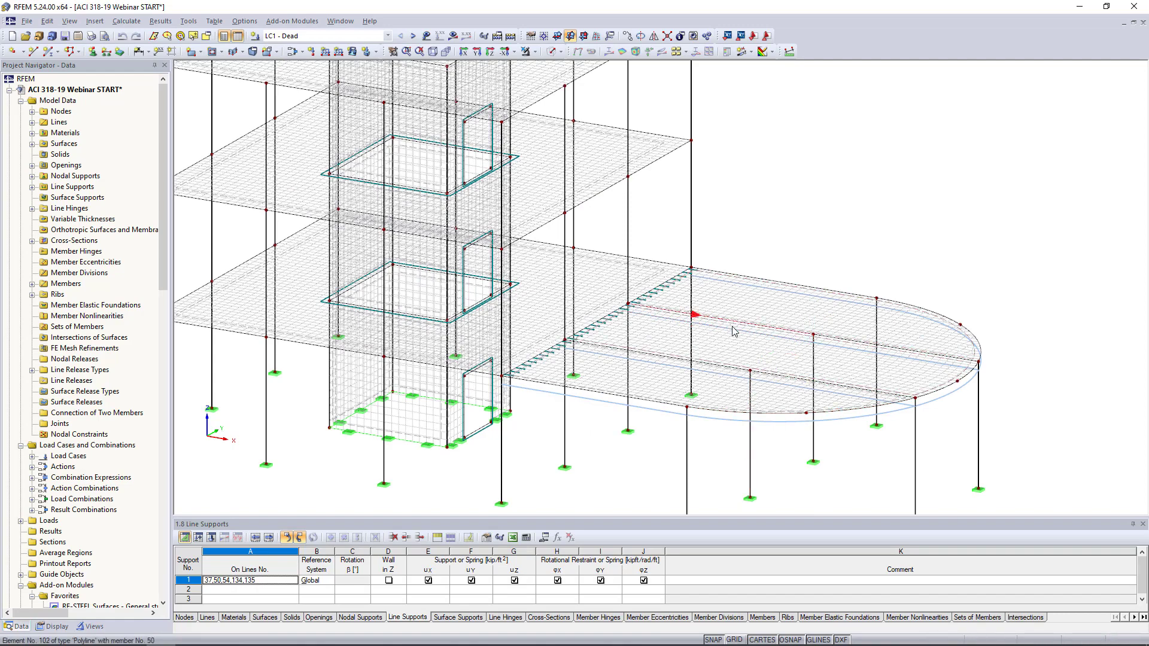
pyautogui.scroll(-4, 733, 333)
pyautogui.scroll(3, 723, 328)
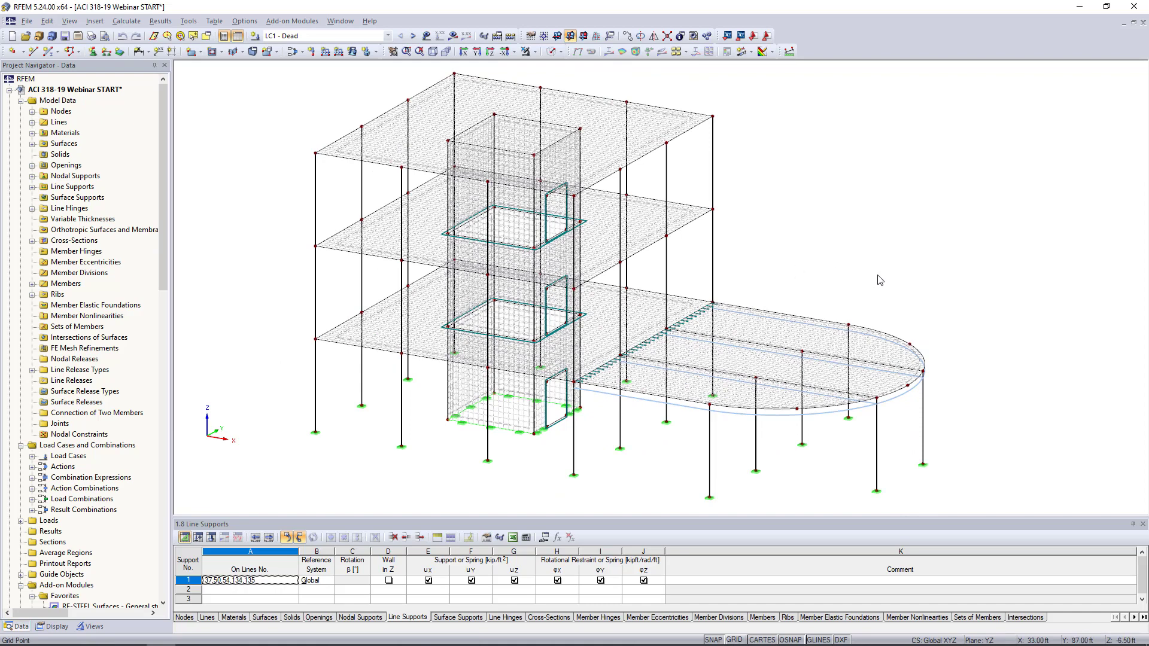
pyautogui.keyDown('ctrl'); pyautogui.moveTo(874, 275); pyautogui.dragTo(838, 232, button='middle'); pyautogui.keyUp('ctrl')
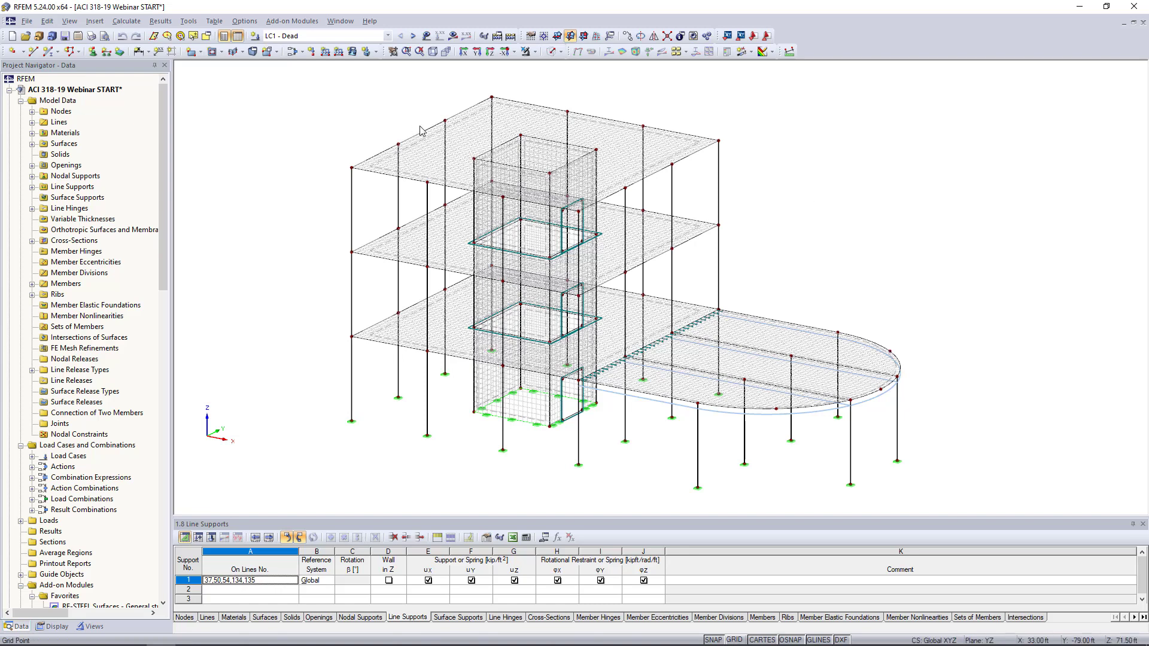
# Enable adaptive mesh refinement in the FE mesh settings with a maximum of 1 refinement iteration and 0.02% average error tolerance.
pyautogui.click(127, 21)
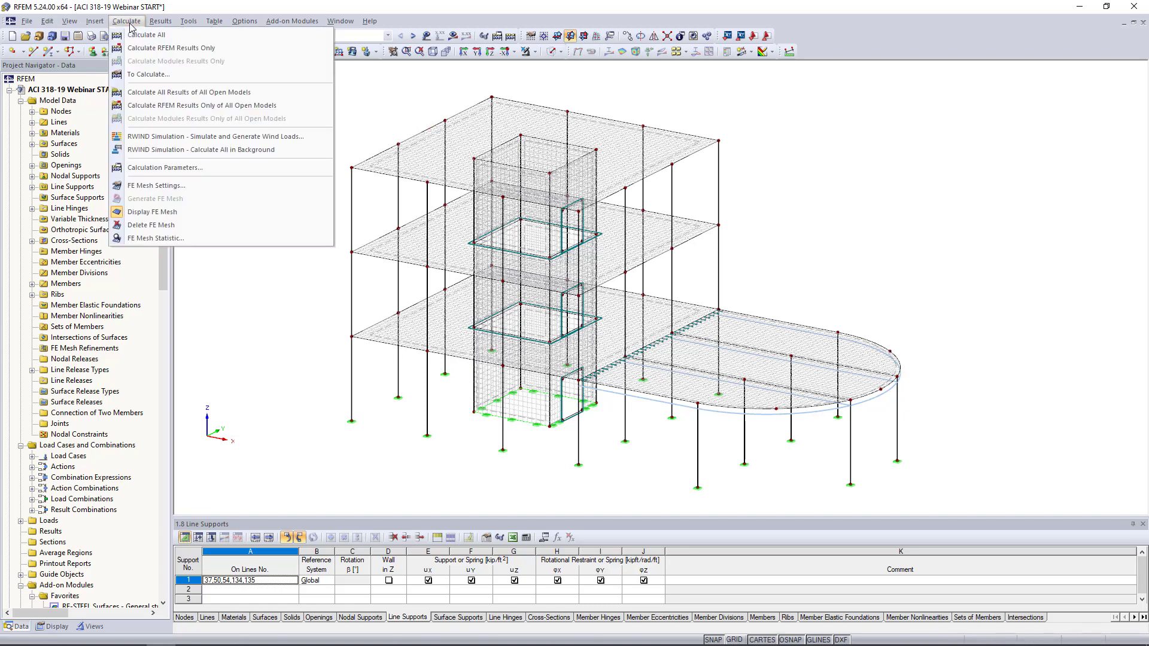
pyautogui.click(164, 187)
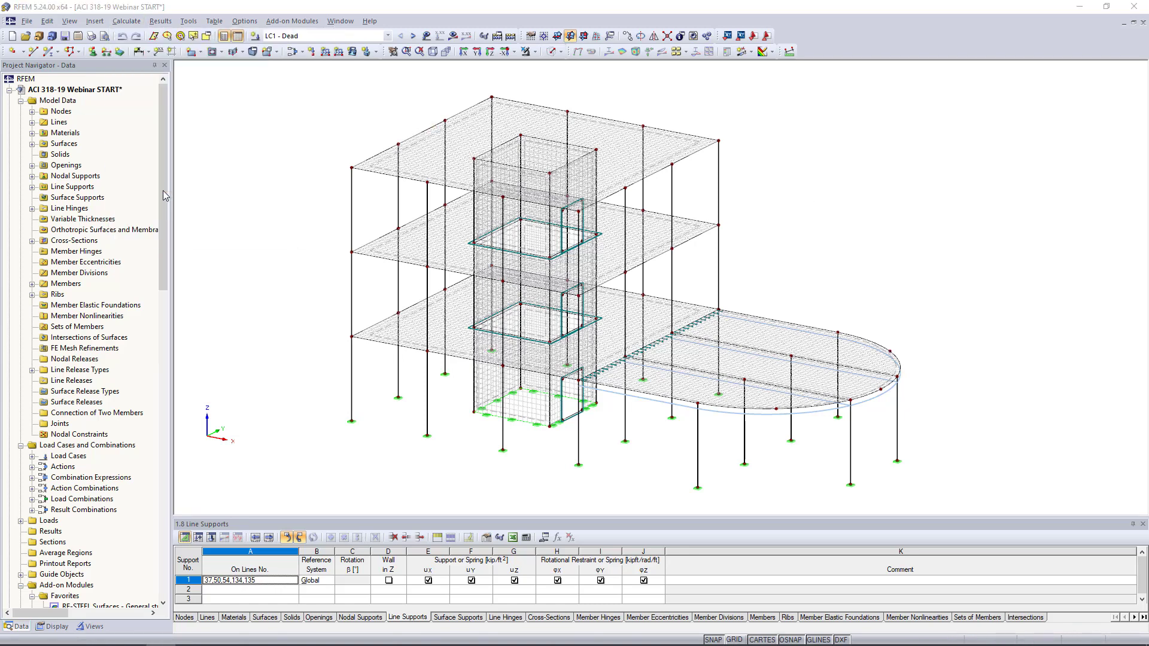
pyautogui.click(458, 155)
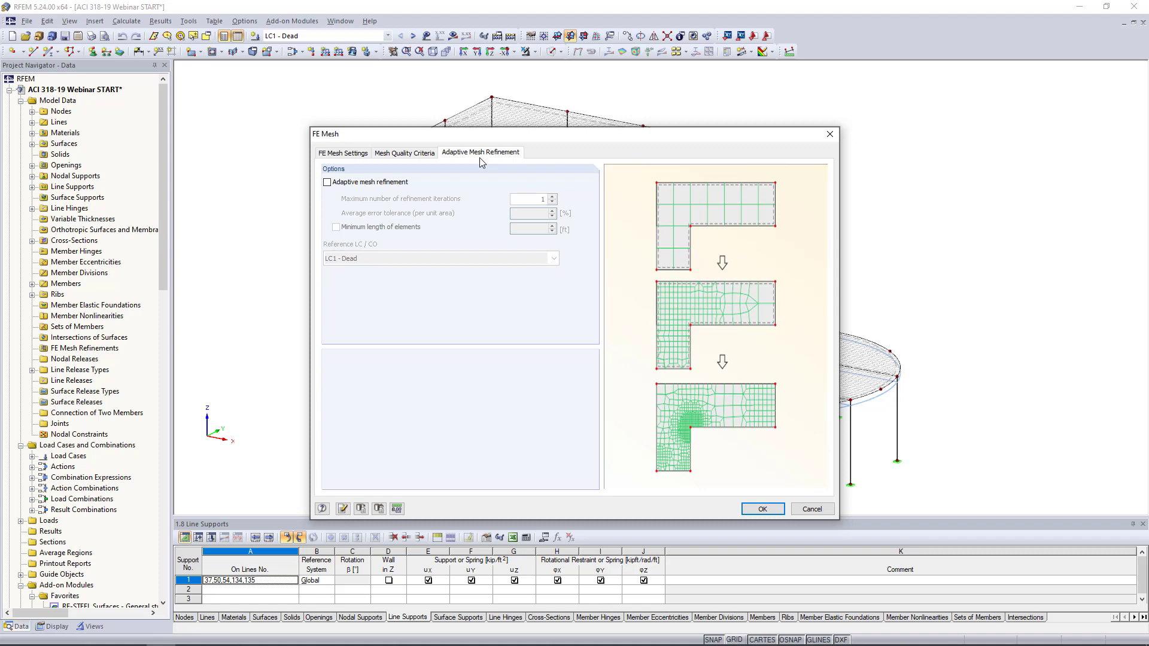
pyautogui.click(327, 183)
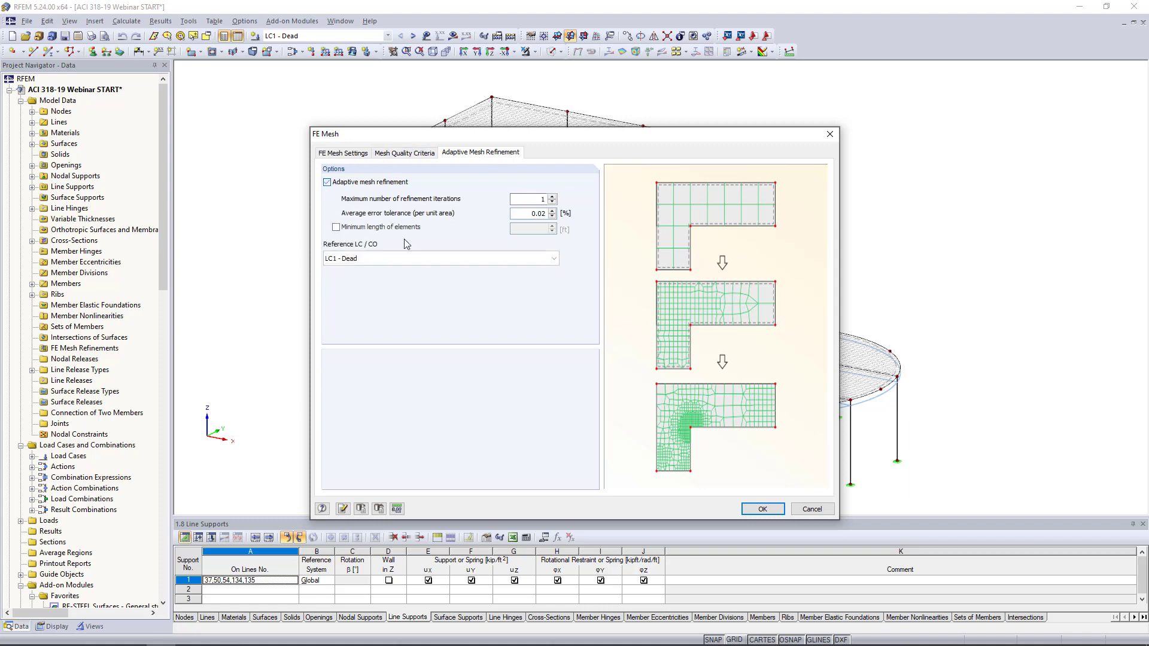
# Switch to the presentation window and read the Adaptive Mesh Refinement slide.
pyautogui.press('super+Tab')
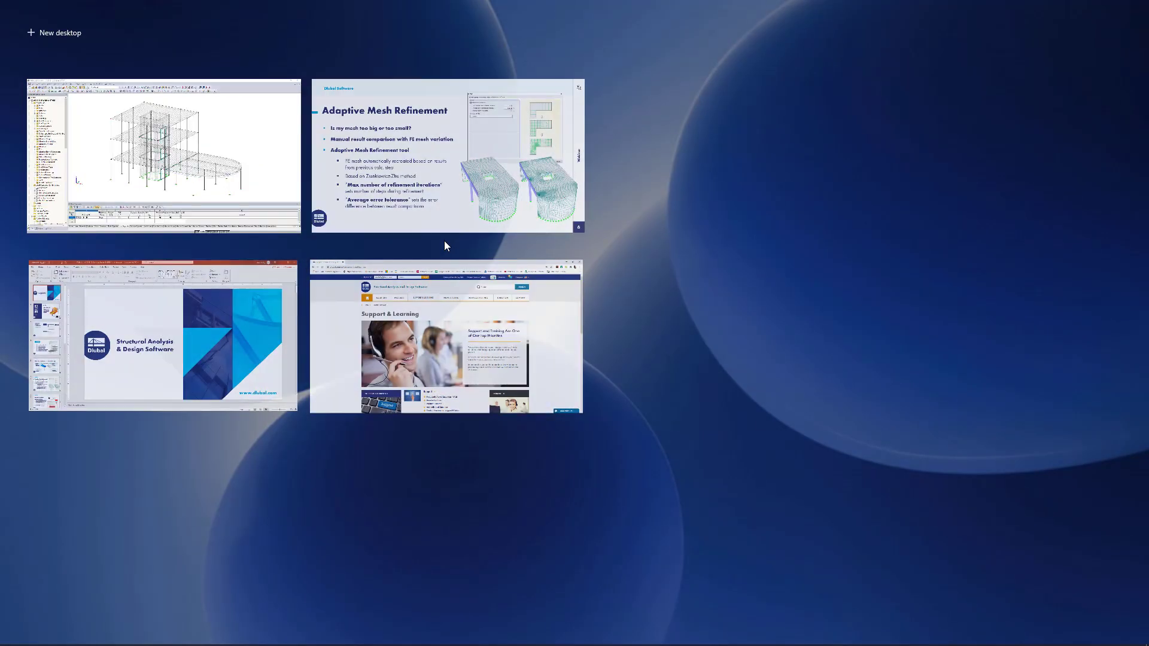
pyautogui.click(445, 185)
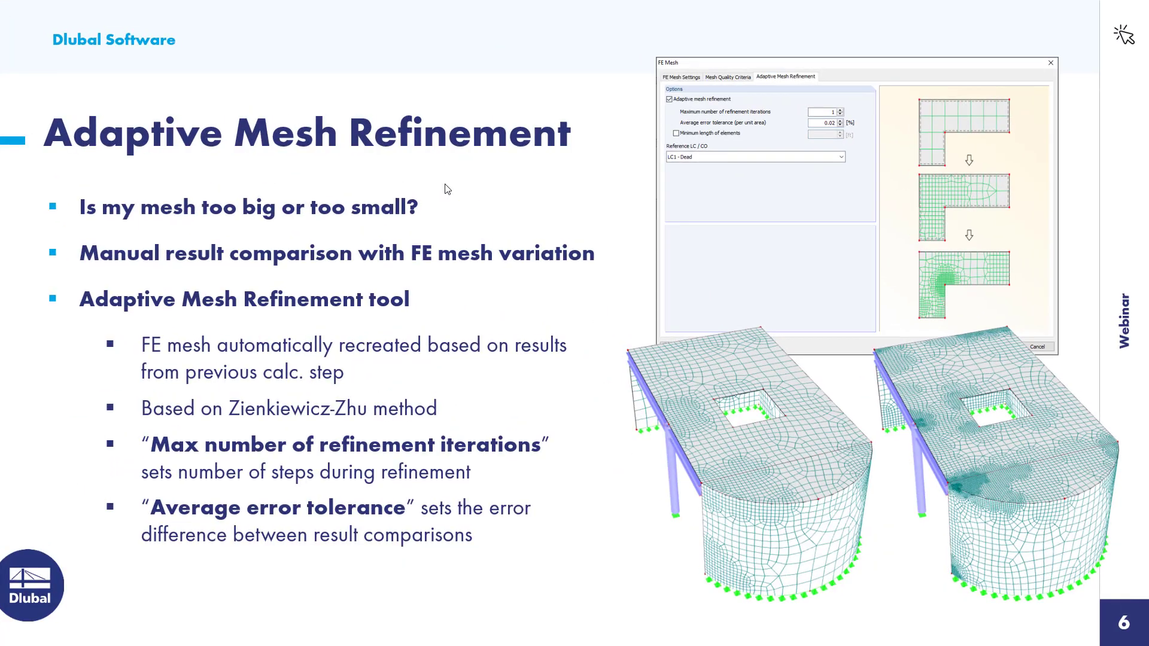
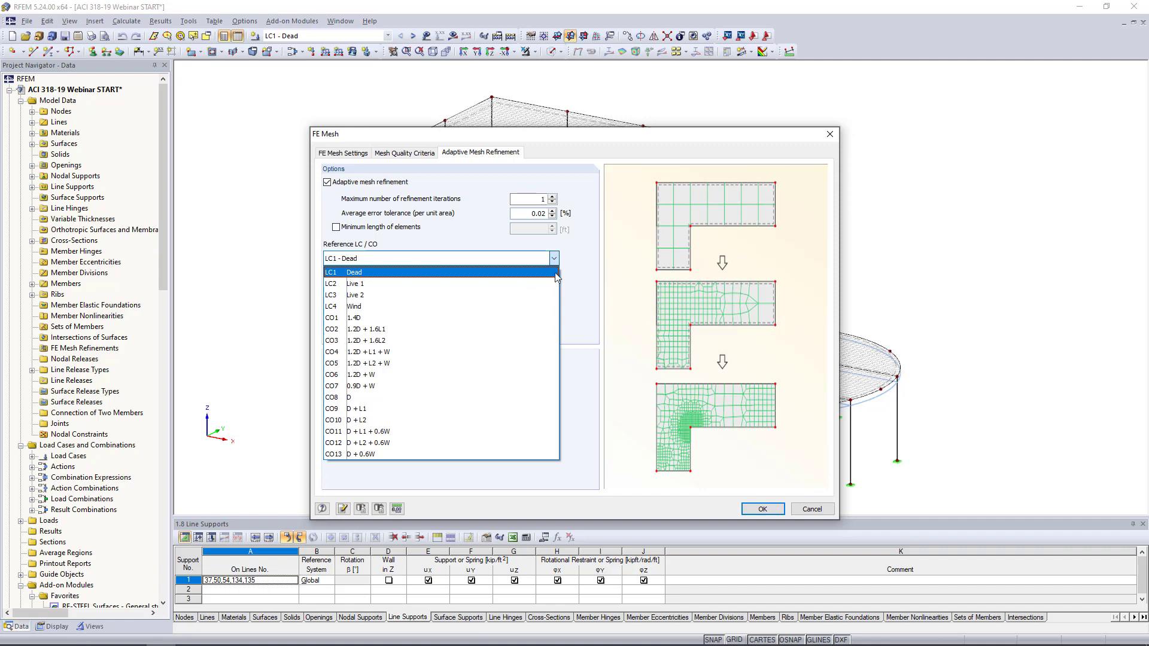
# Keep LC1 - Dead as the refinement's reference load case, accept the mesh settings and generate the FE mesh.
pyautogui.click(590, 275)
pyautogui.click(760, 509)
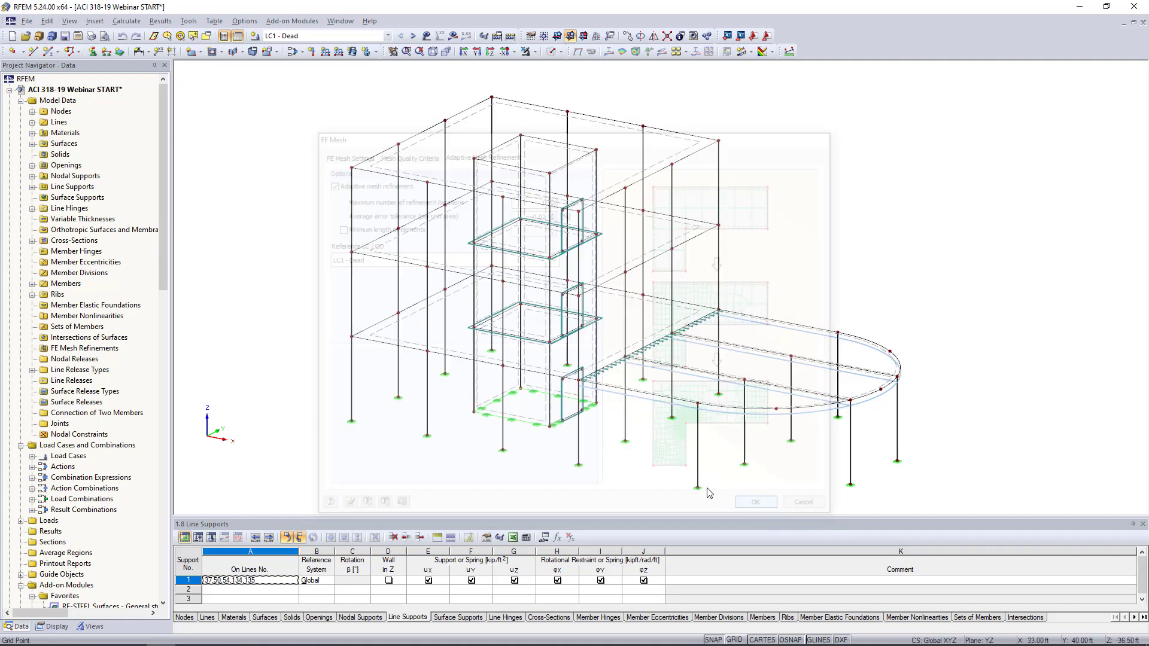
pyautogui.click(127, 21)
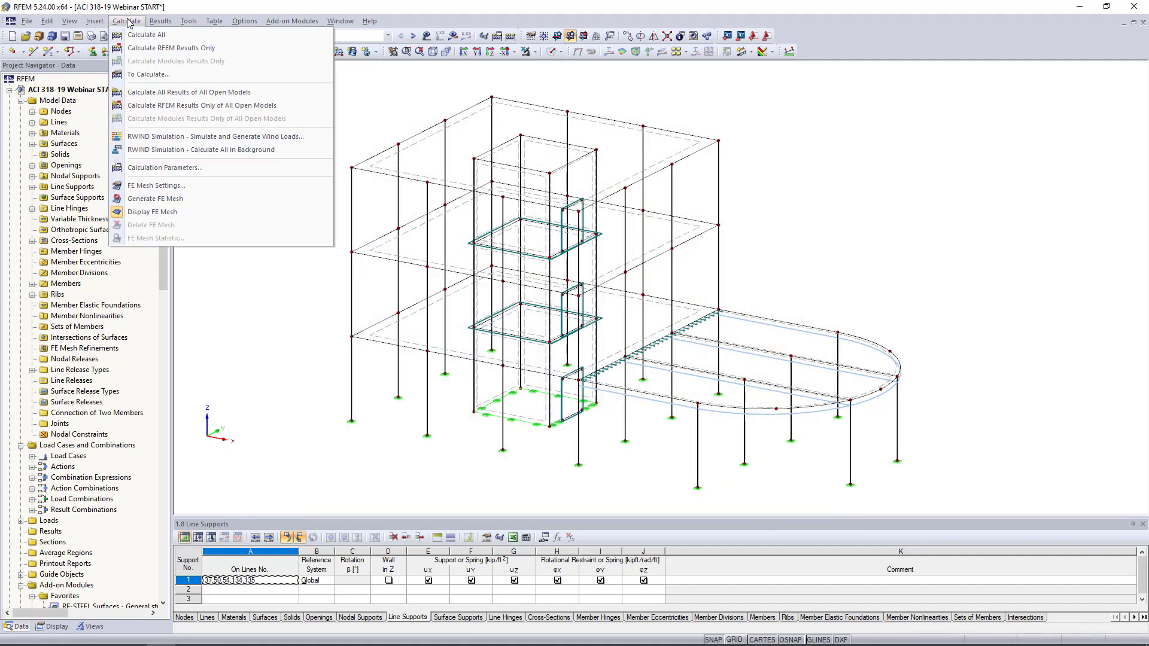
pyautogui.click(143, 199)
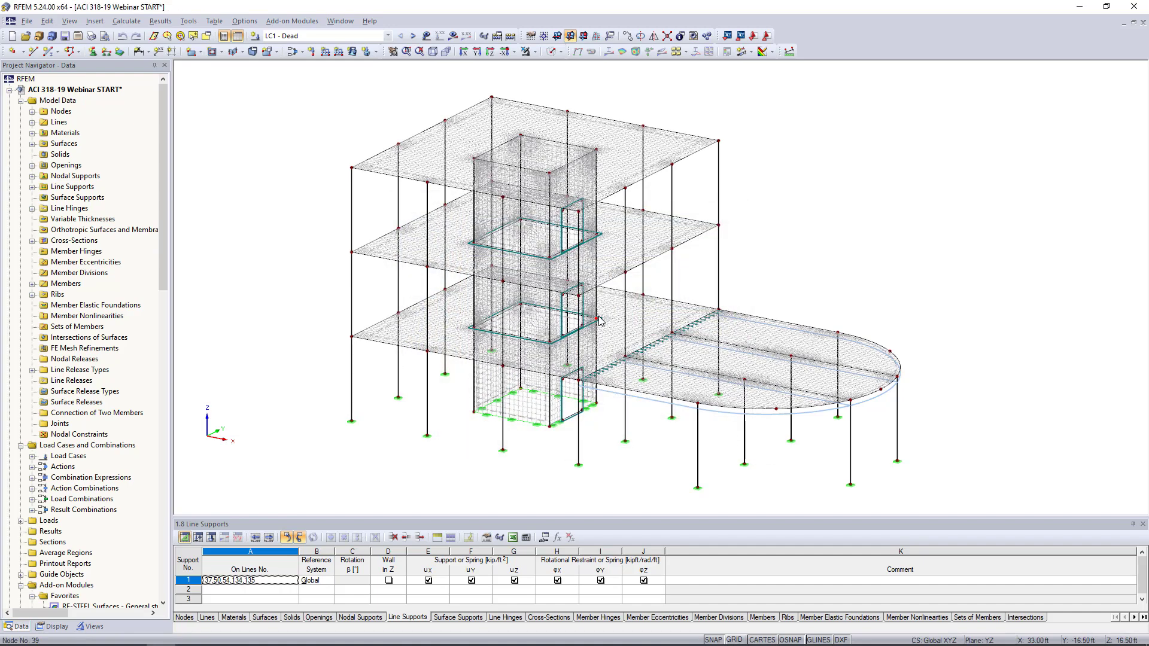
# Examine the adaptively refined FE mesh around the semicircular slab's ribs and columns and the core openings, and locate the FE Mesh Refinements category.
pyautogui.moveTo(854, 278)
pyautogui.keyDown('ctrl'); pyautogui.mouseDown(button='middle')
pyautogui.moveTo(840, 268)
pyautogui.moveTo(843, 280)
pyautogui.mouseUp(button='middle'); pyautogui.keyUp('ctrl')
pyautogui.scroll(3, 725, 392)
pyautogui.scroll(5, 725, 395)
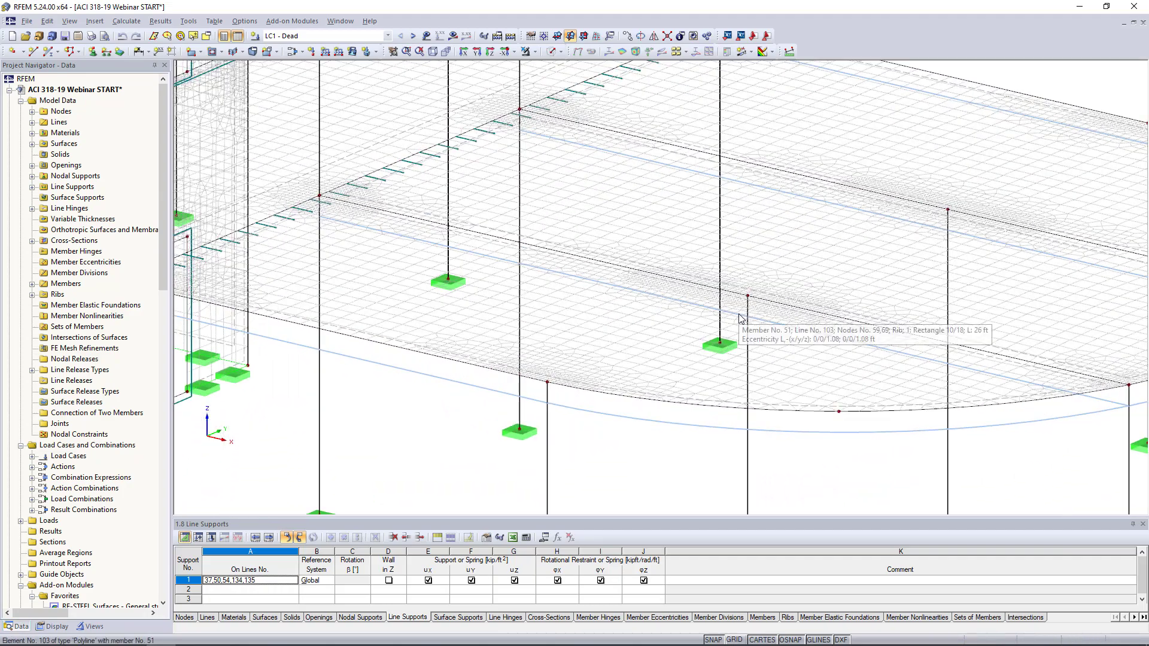
pyautogui.scroll(-1, 887, 282)
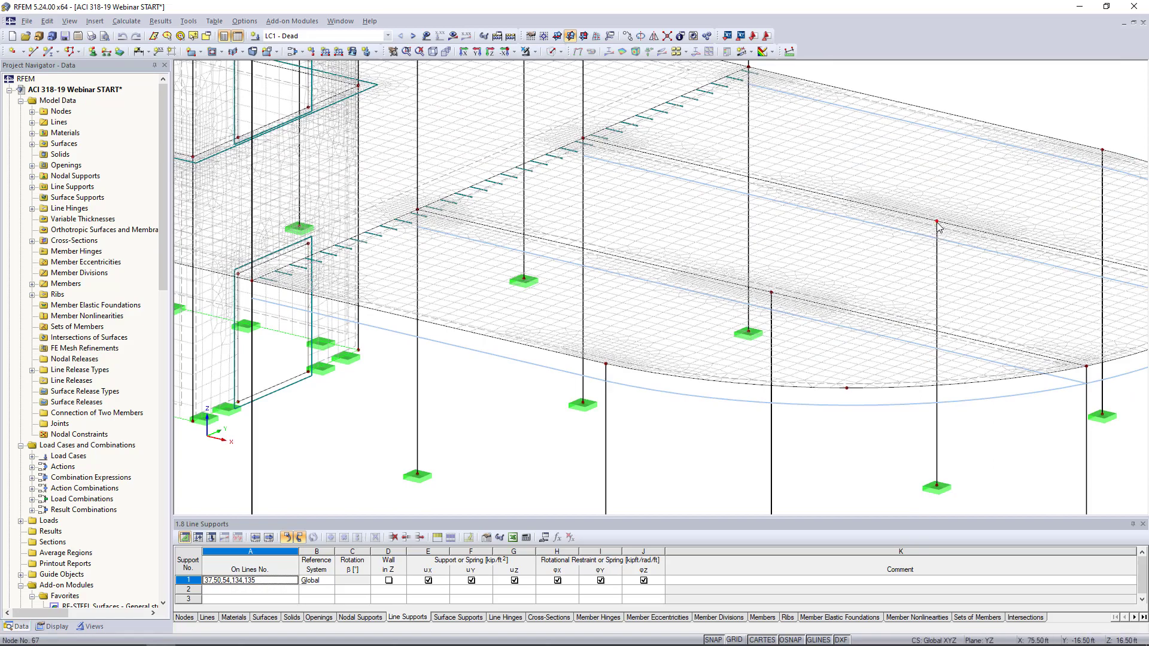
pyautogui.moveTo(385, 315); pyautogui.dragTo(761, 342, button='middle')
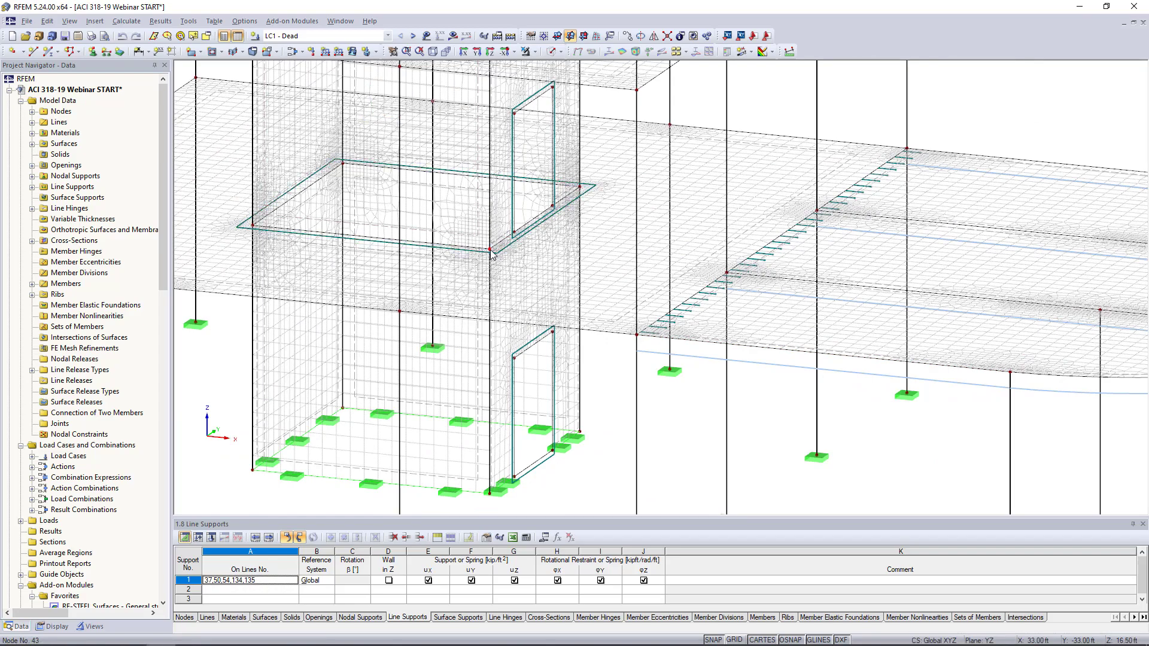
pyautogui.scroll(-5, 258, 234)
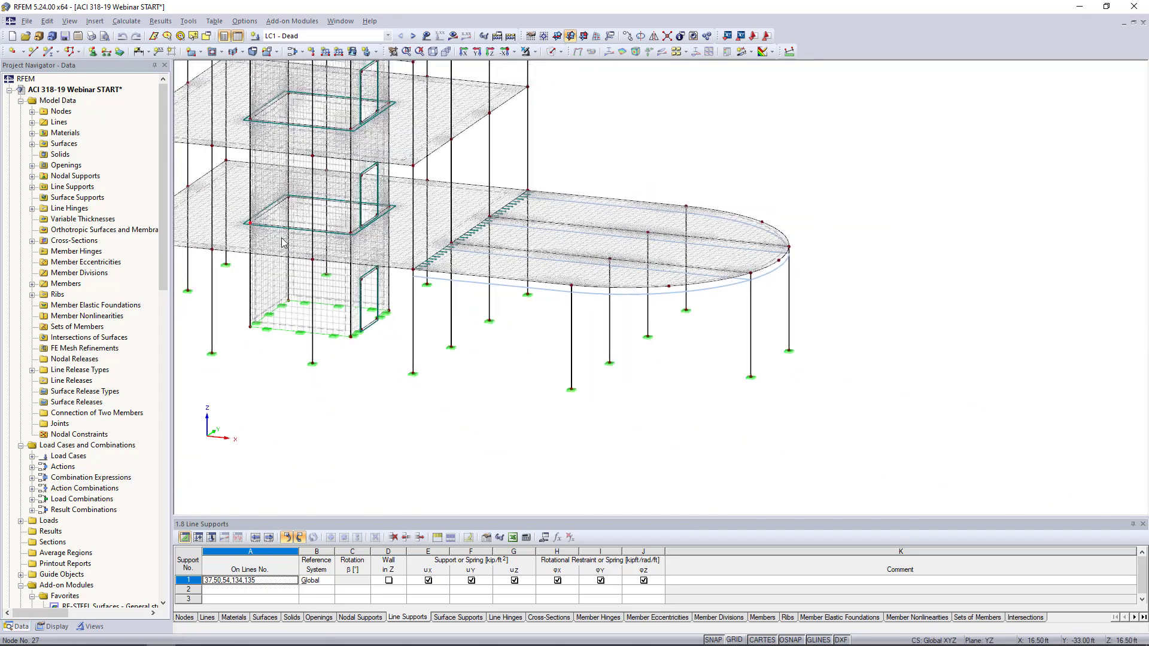
pyautogui.scroll(-1, 499, 332)
pyautogui.keyDown('ctrl'); pyautogui.moveTo(553, 289); pyautogui.dragTo(581, 438, button='middle'); pyautogui.keyUp('ctrl')
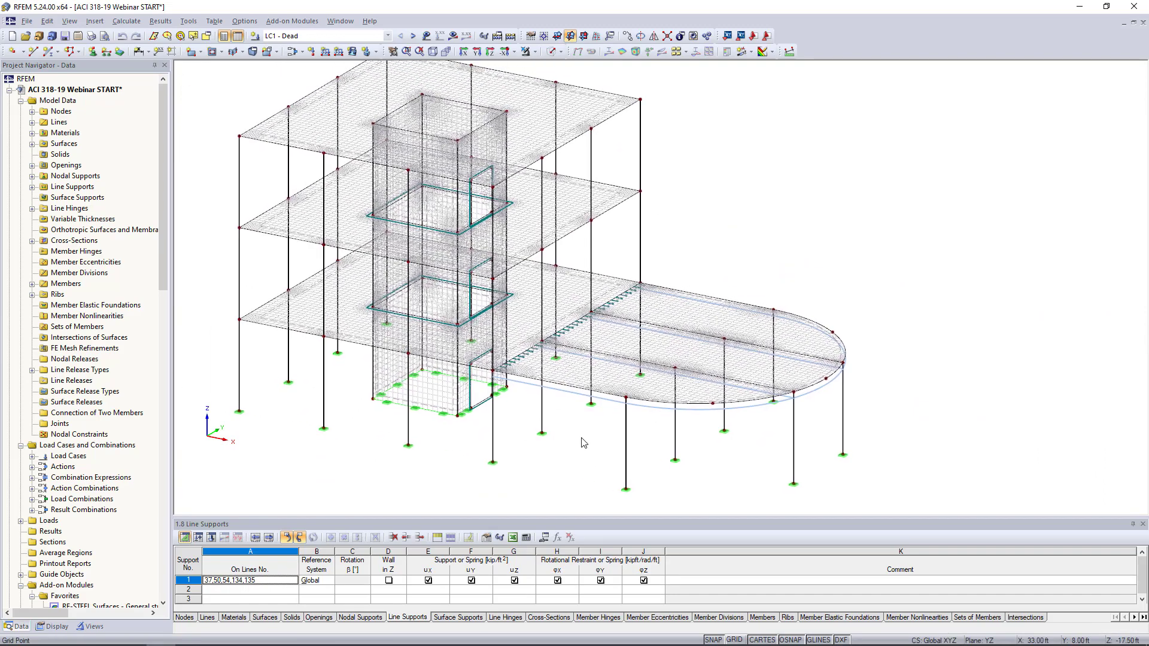
pyautogui.scroll(-1, 583, 443)
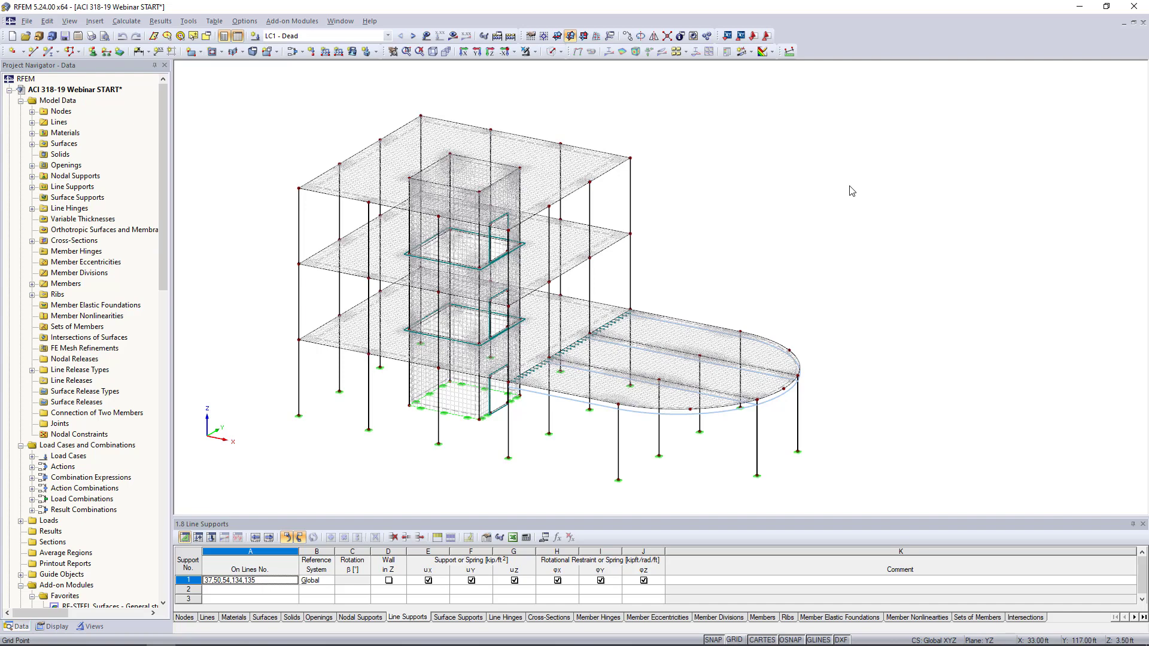
pyautogui.click(84, 349)
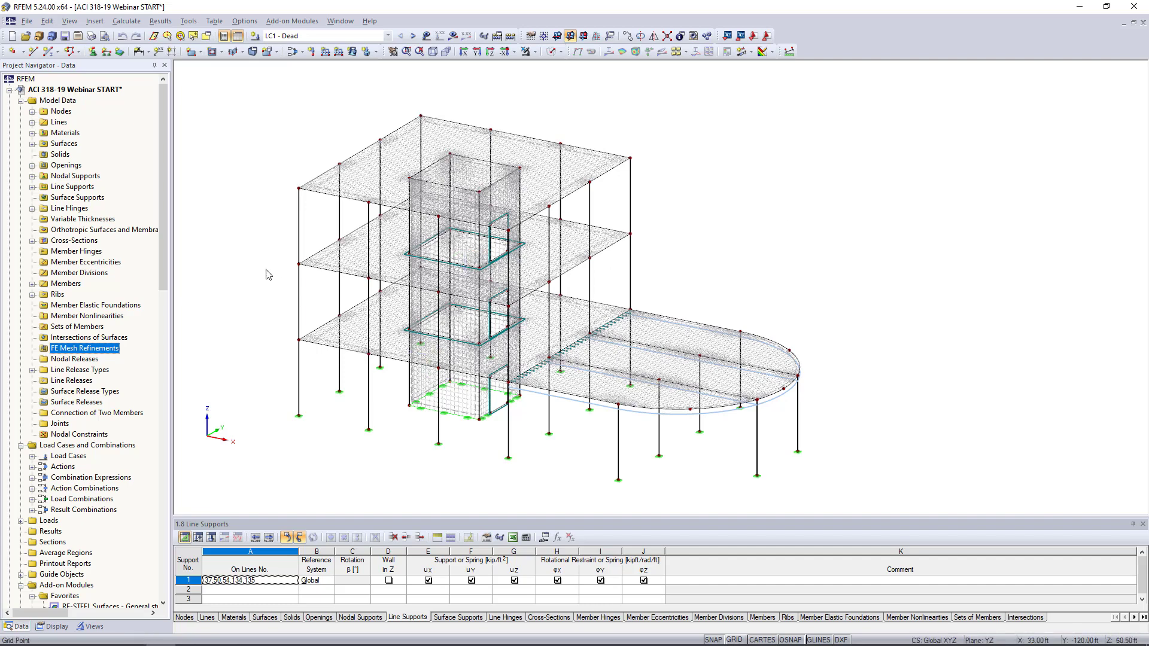
pyautogui.moveTo(329, 129); pyautogui.dragTo(350, 152, button='middle')
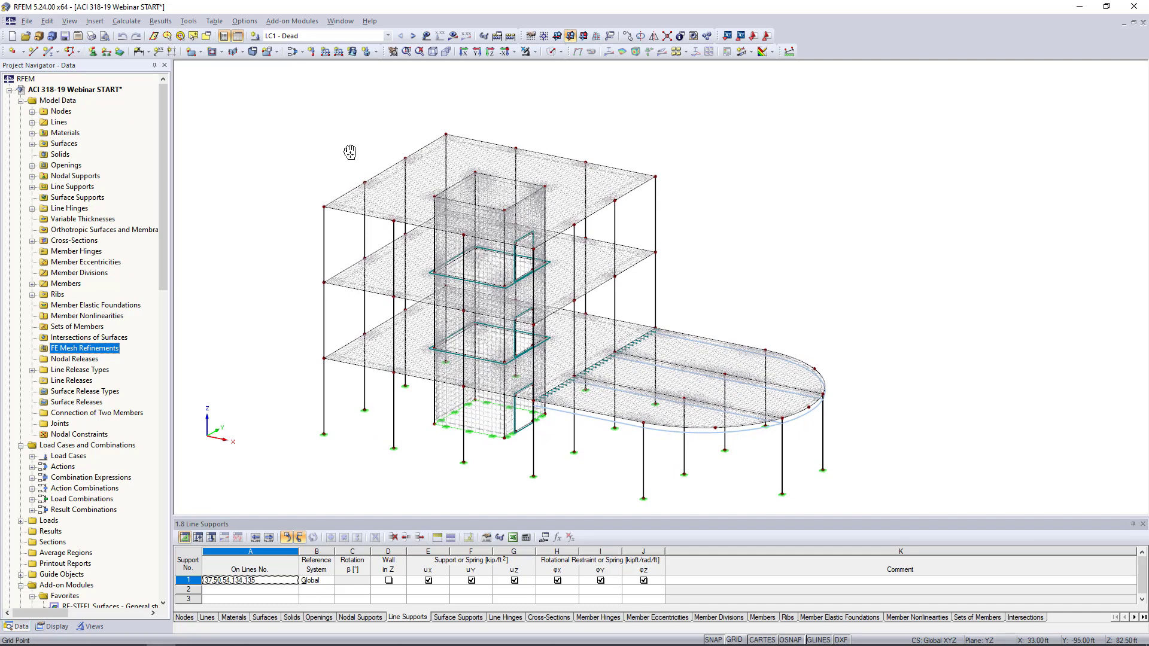
# Review load cases Live 1, Live 2 and Wind and the available IBC 2018 action categories, keeping Wind for LC4.
pyautogui.click(293, 51)
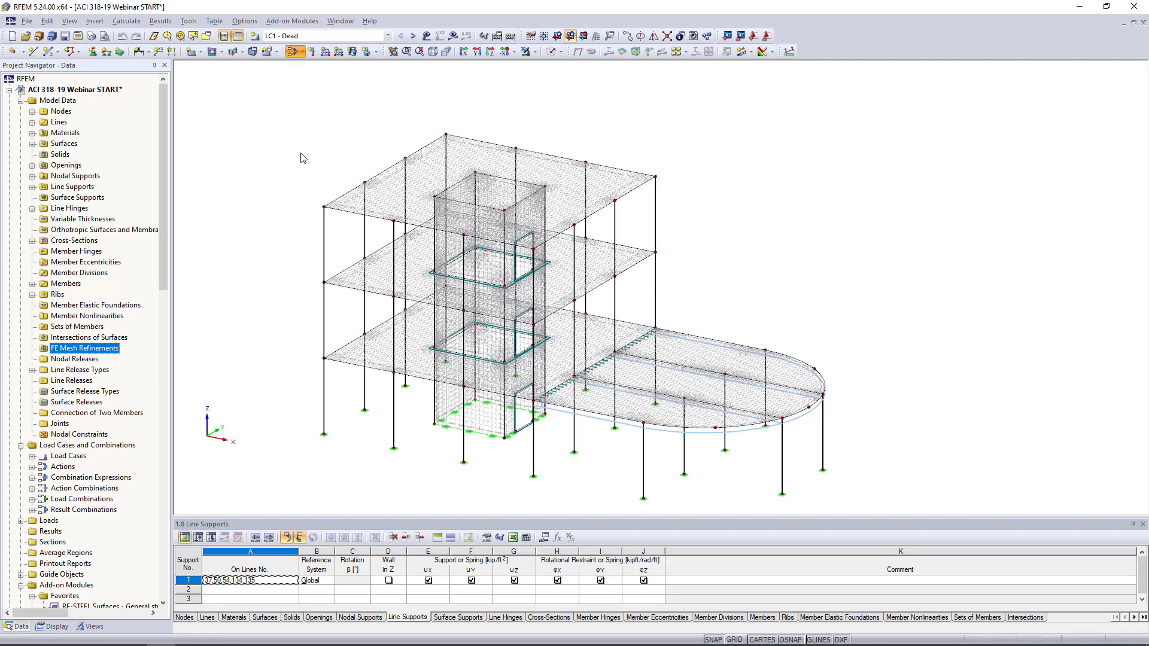
pyautogui.doubleClick(301, 157)
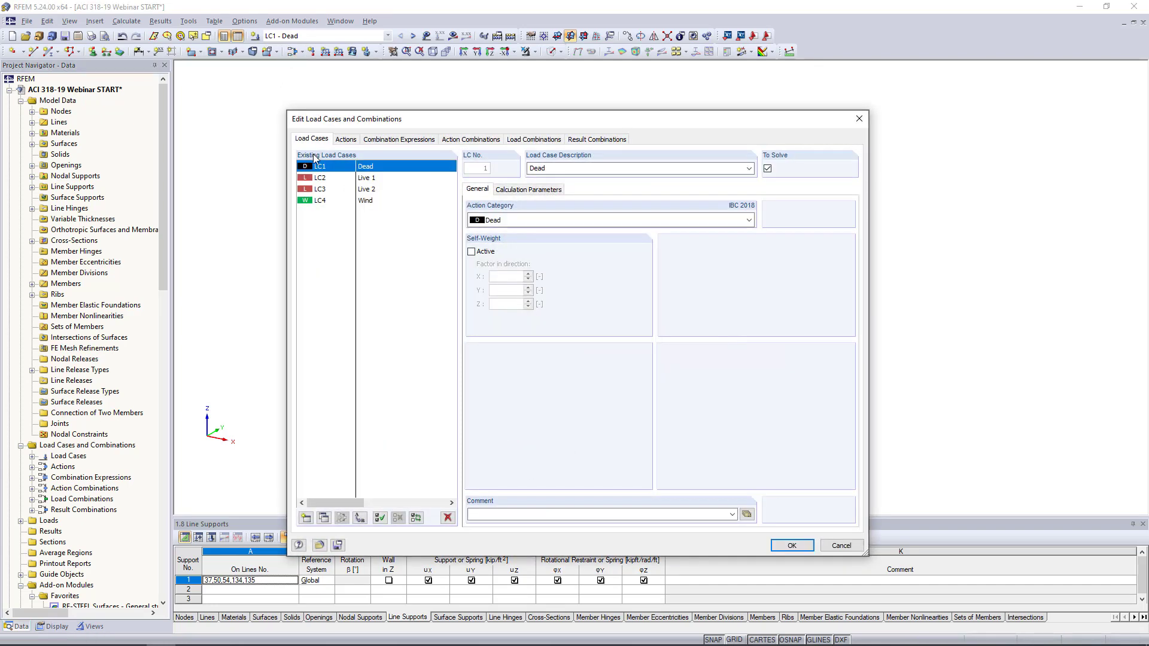
pyautogui.click(379, 180)
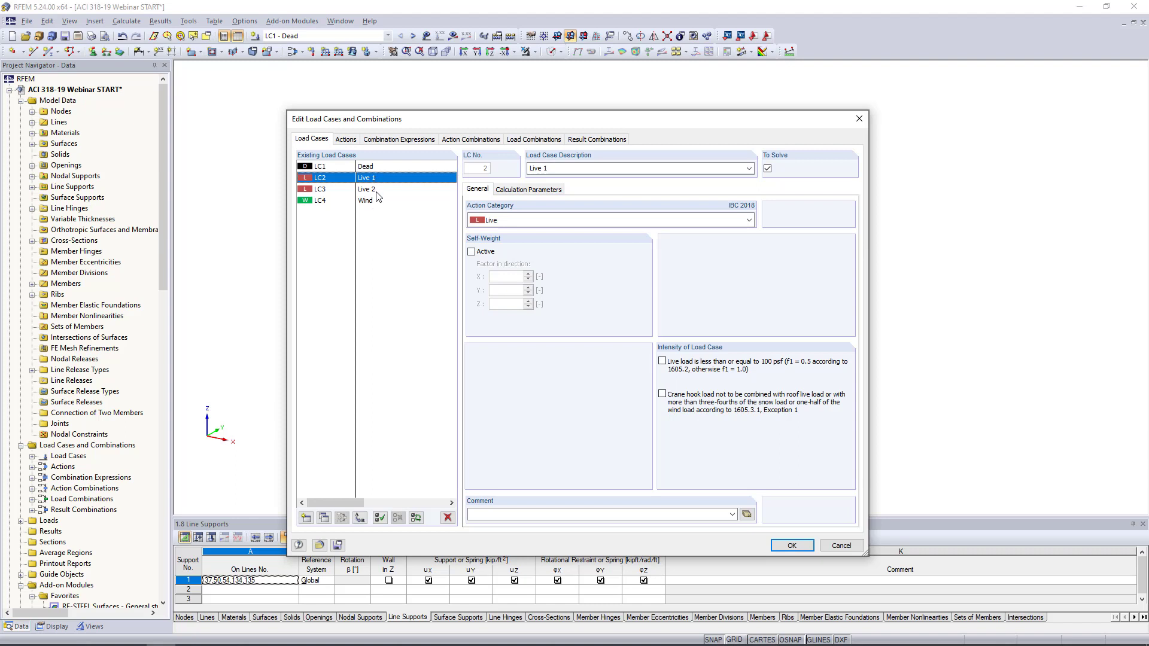
pyautogui.click(374, 190)
pyautogui.click(372, 202)
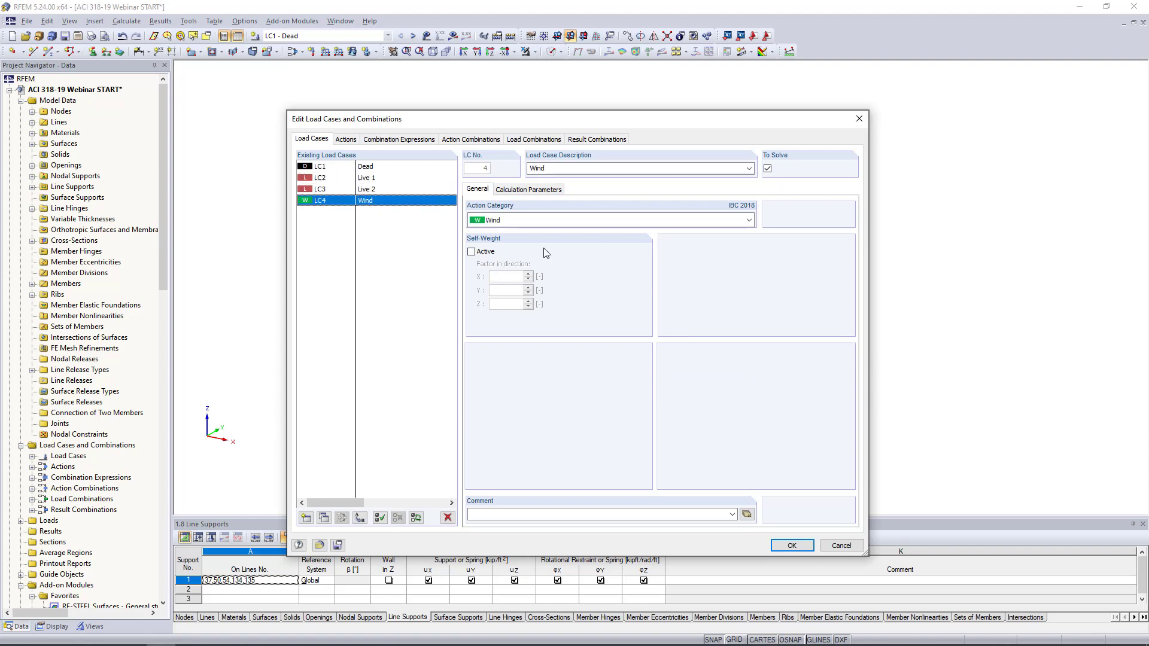
pyautogui.click(533, 226)
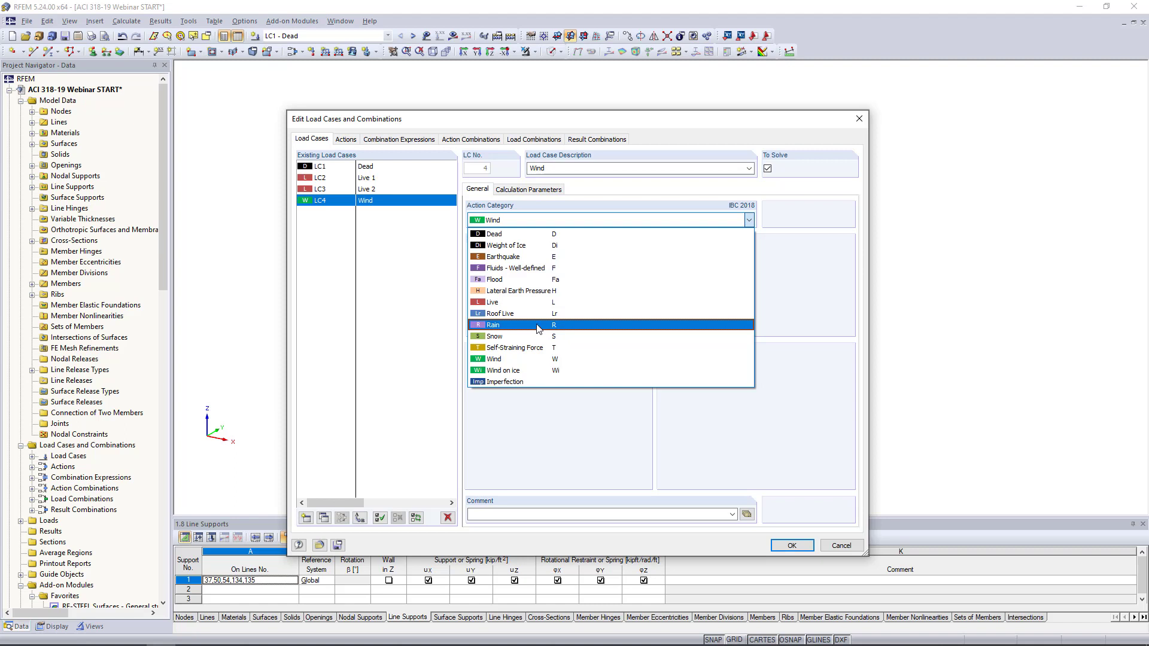
pyautogui.click(442, 302)
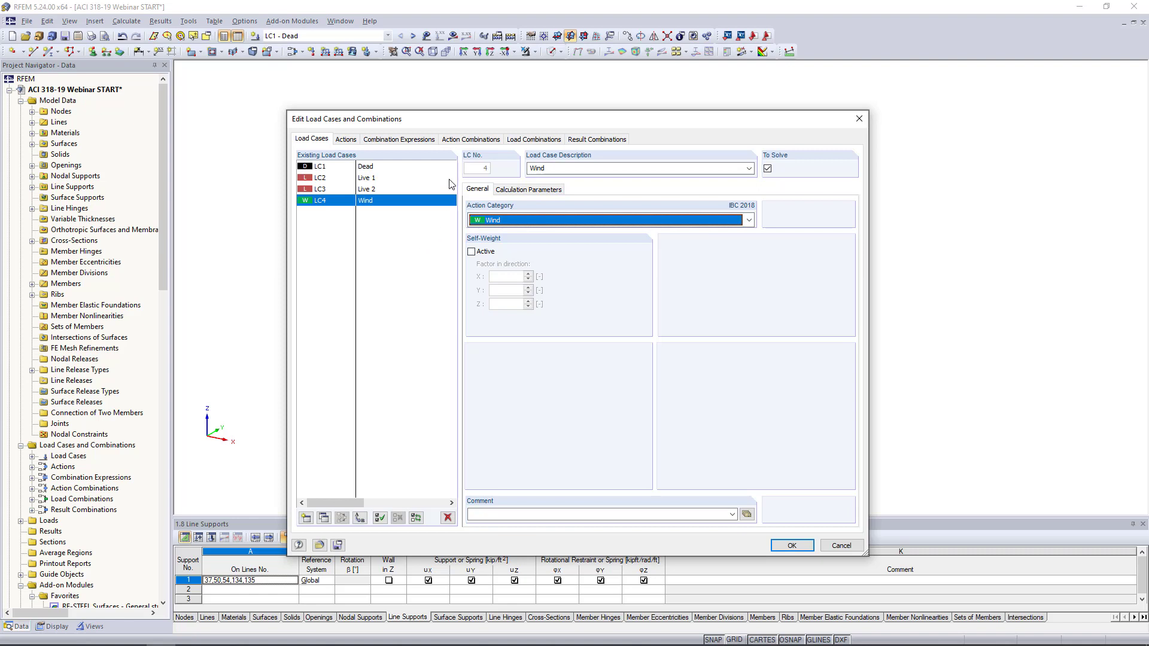
# Review the LRFD and ASD combination expressions and read the design situation info for Section 1605.3.2 (ASD).
pyautogui.click(405, 144)
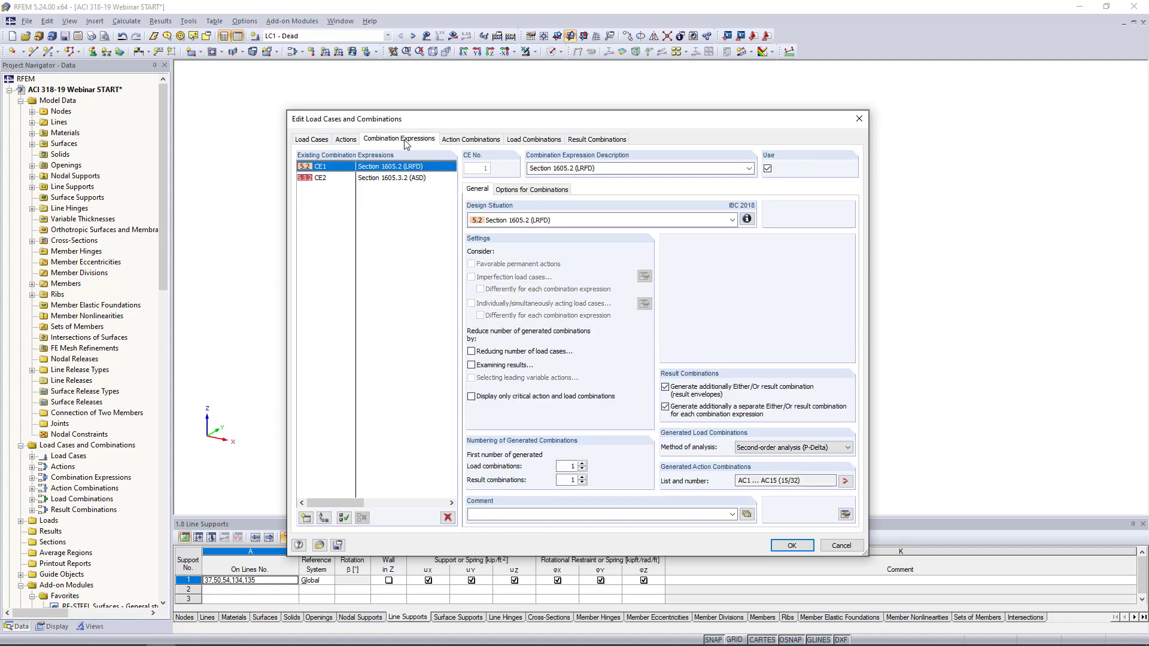
pyautogui.click(415, 180)
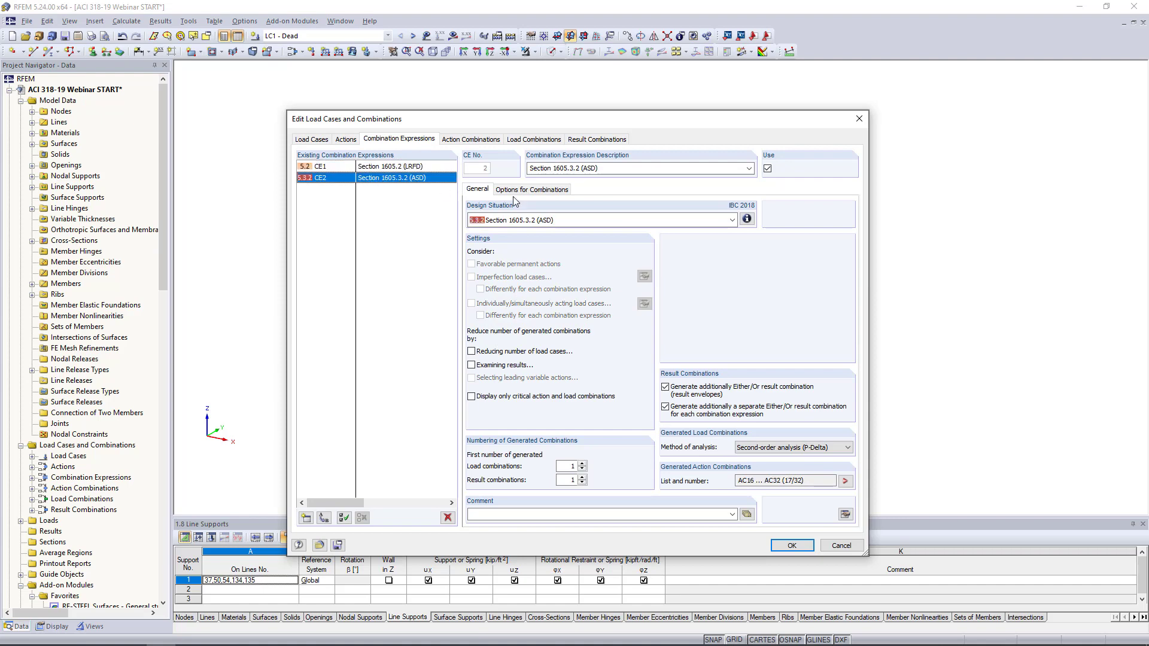
pyautogui.click(746, 219)
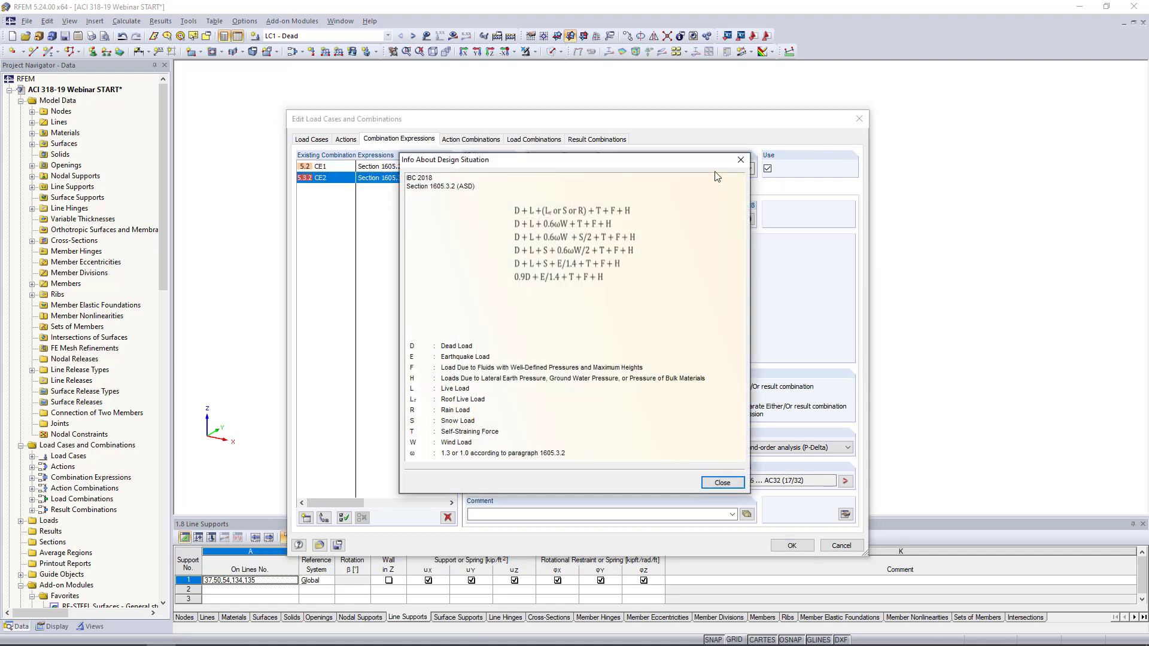
pyautogui.moveTo(685, 220); pyautogui.dragTo(669, 260)
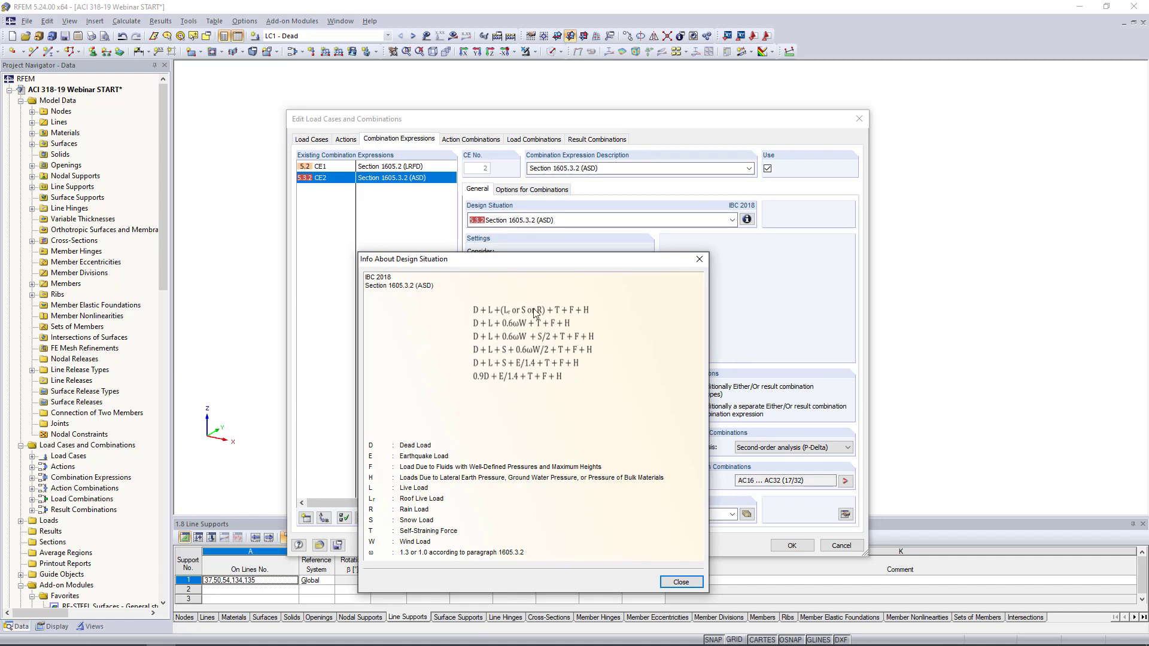
pyautogui.click(667, 580)
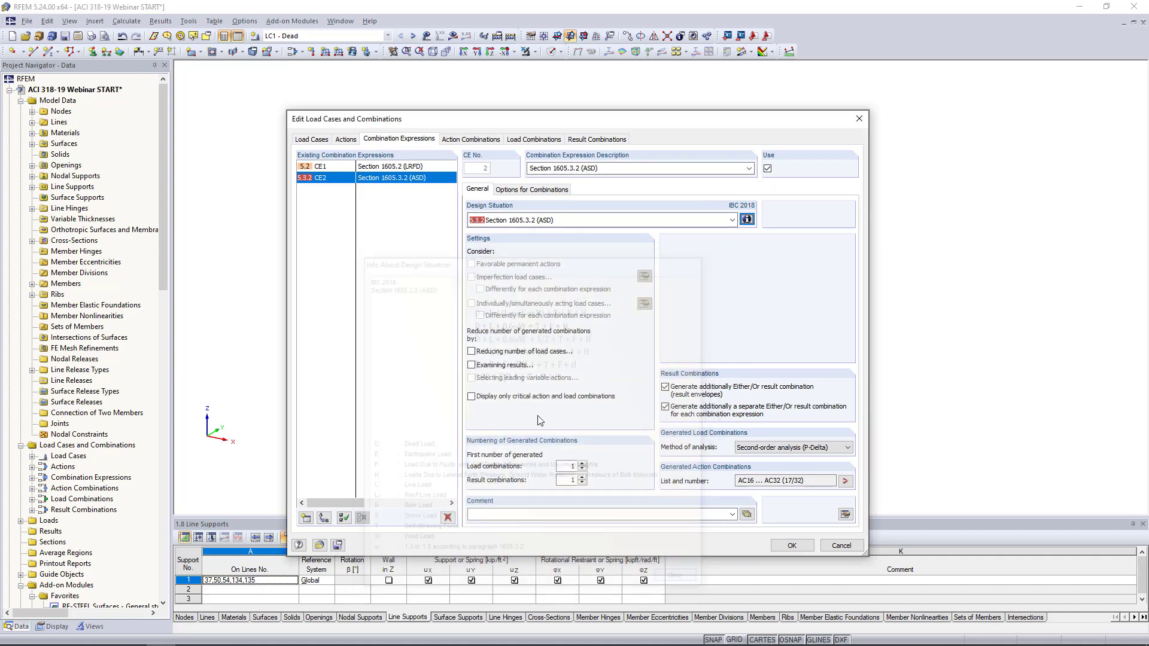
# Review the generated load combinations and the calculation parameters of CO1 (1.4D), and cancel without changes.
pyautogui.click(526, 139)
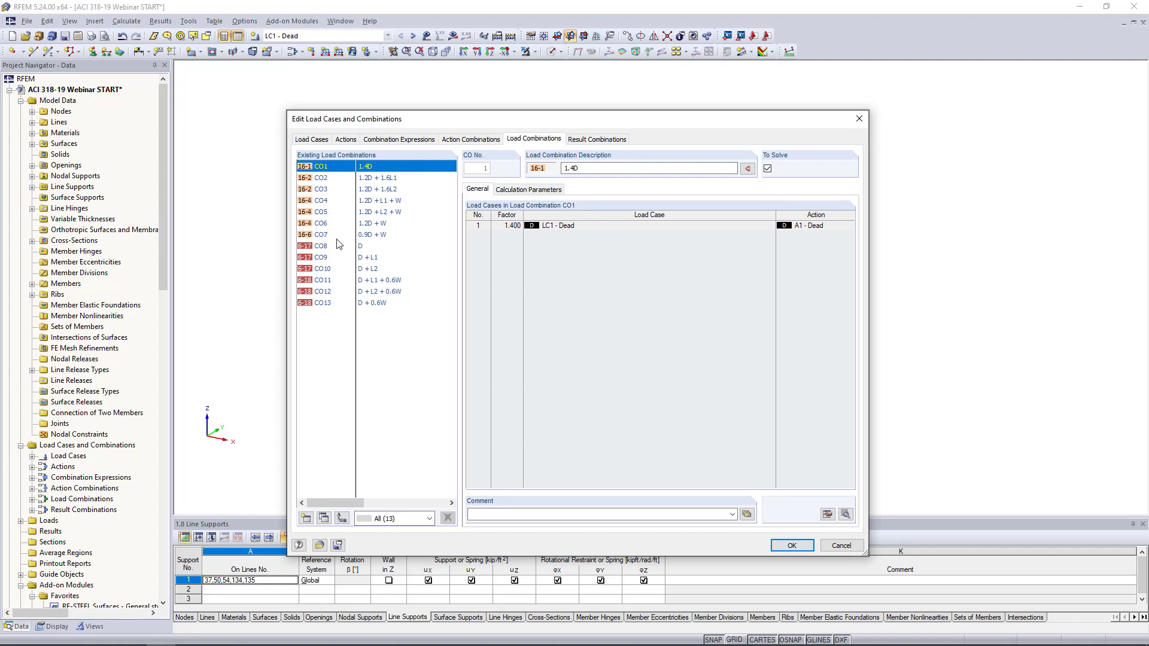
pyautogui.click(538, 192)
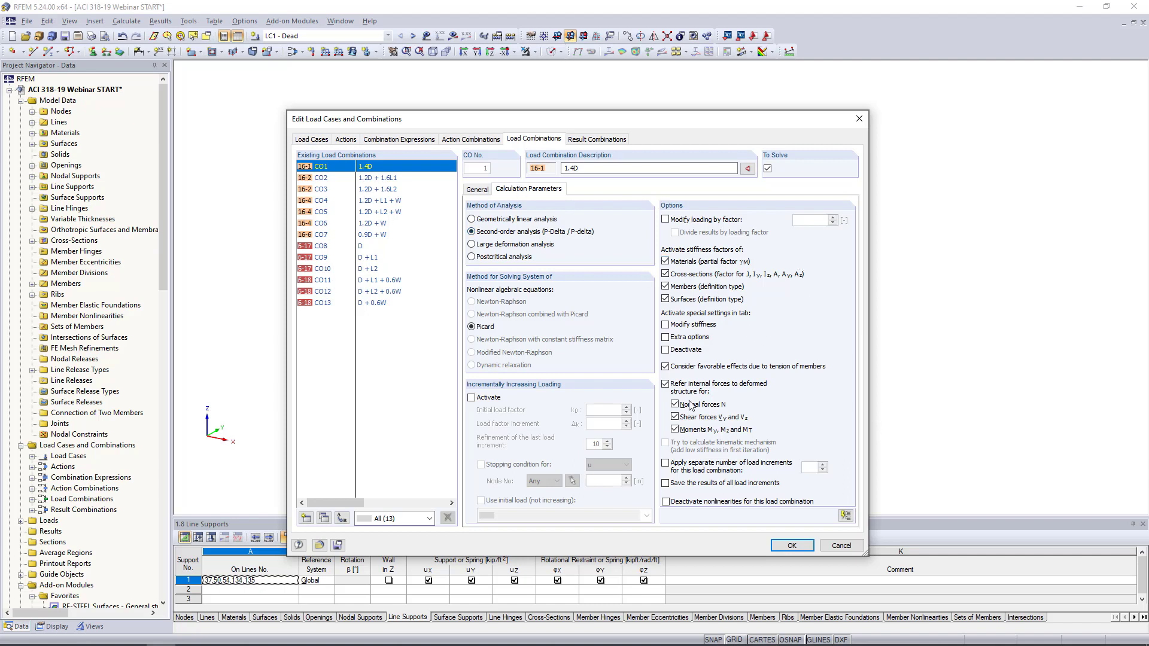
pyautogui.click(840, 545)
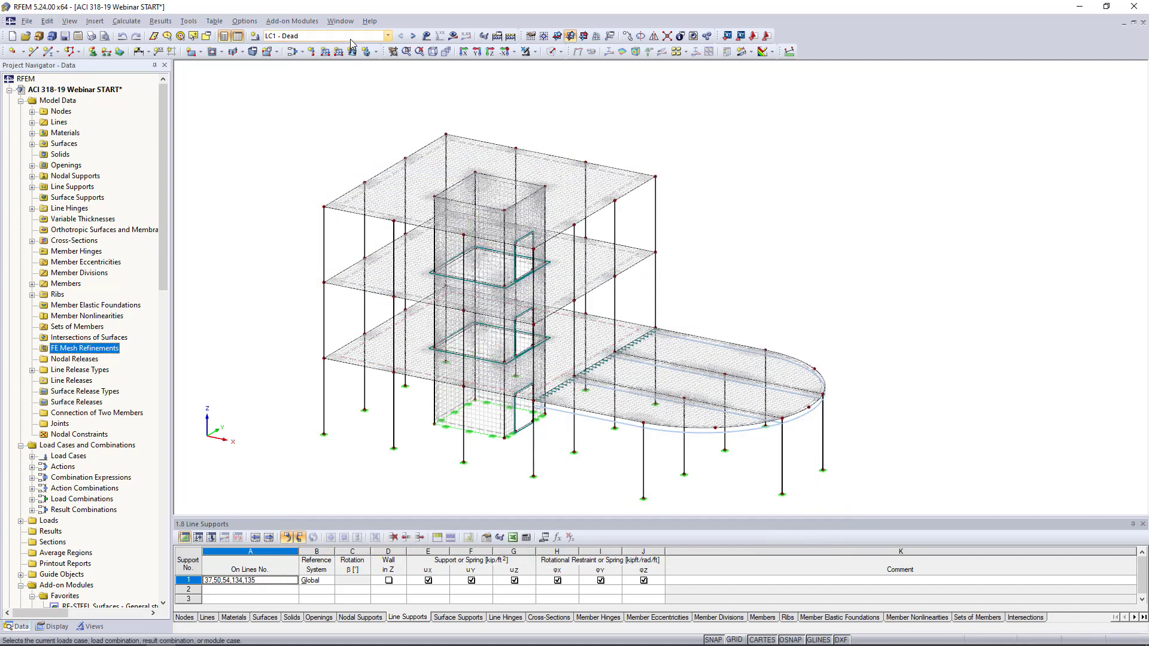
# Display the model as a solid transparent rendering and view the applied loads of LC1 - Dead and LC2 - Live 1.
pyautogui.click(554, 52)
pyautogui.click(567, 80)
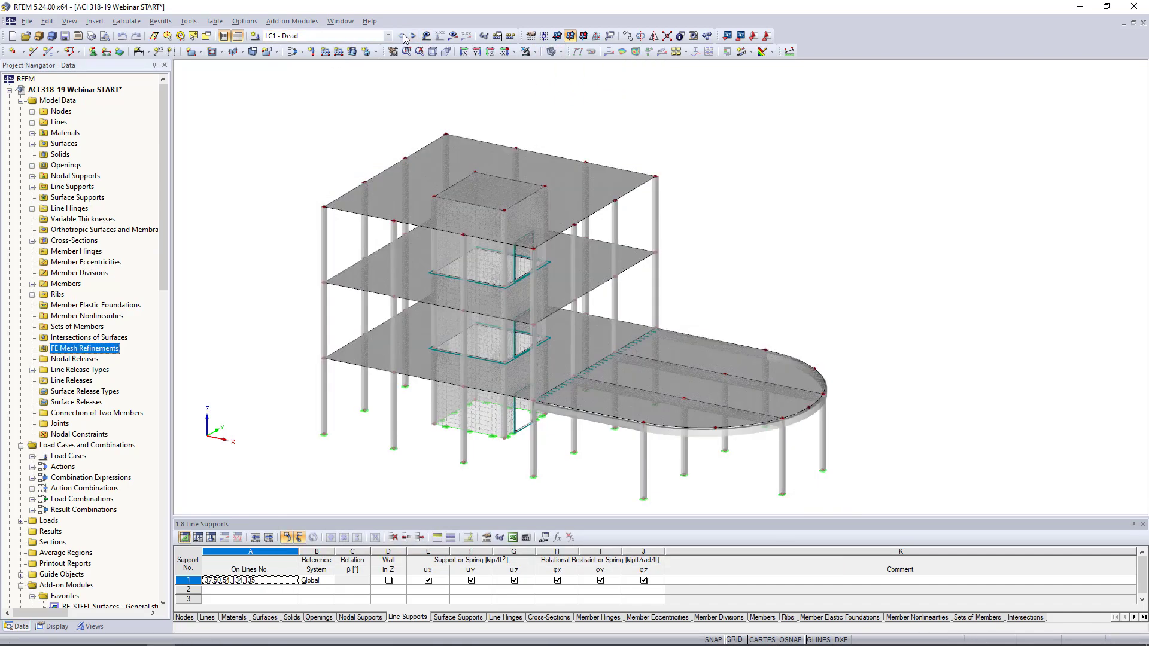
pyautogui.click(426, 37)
pyautogui.keyDown('ctrl'); pyautogui.moveTo(773, 271); pyautogui.dragTo(765, 240, button='middle'); pyautogui.keyUp('ctrl')
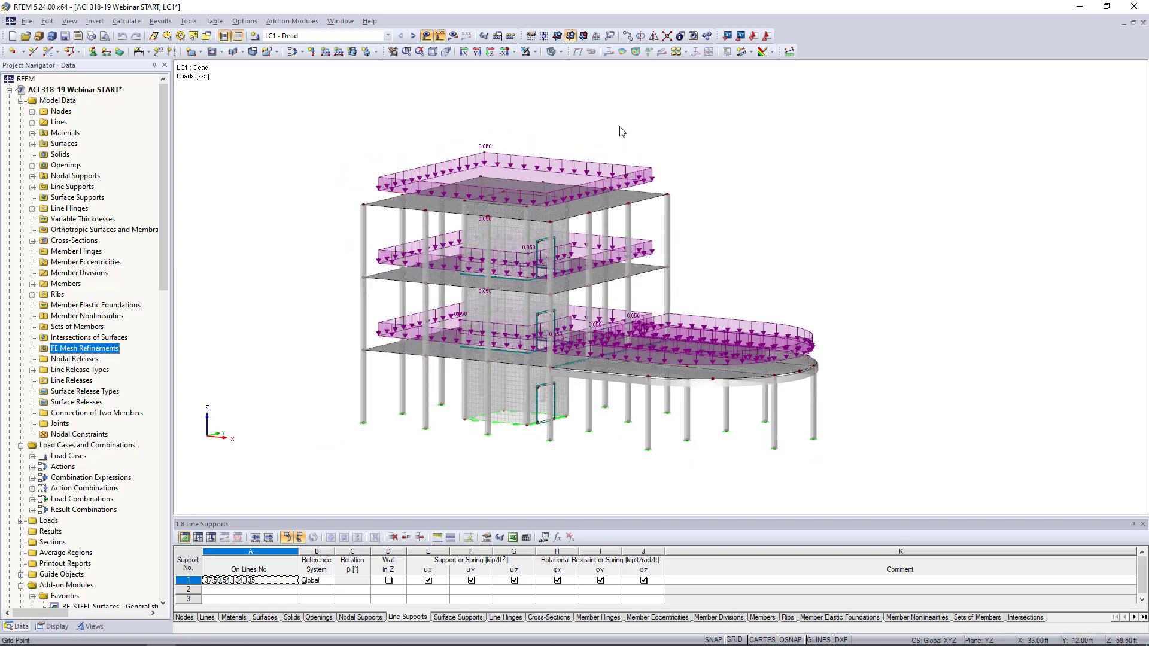
pyautogui.click(413, 36)
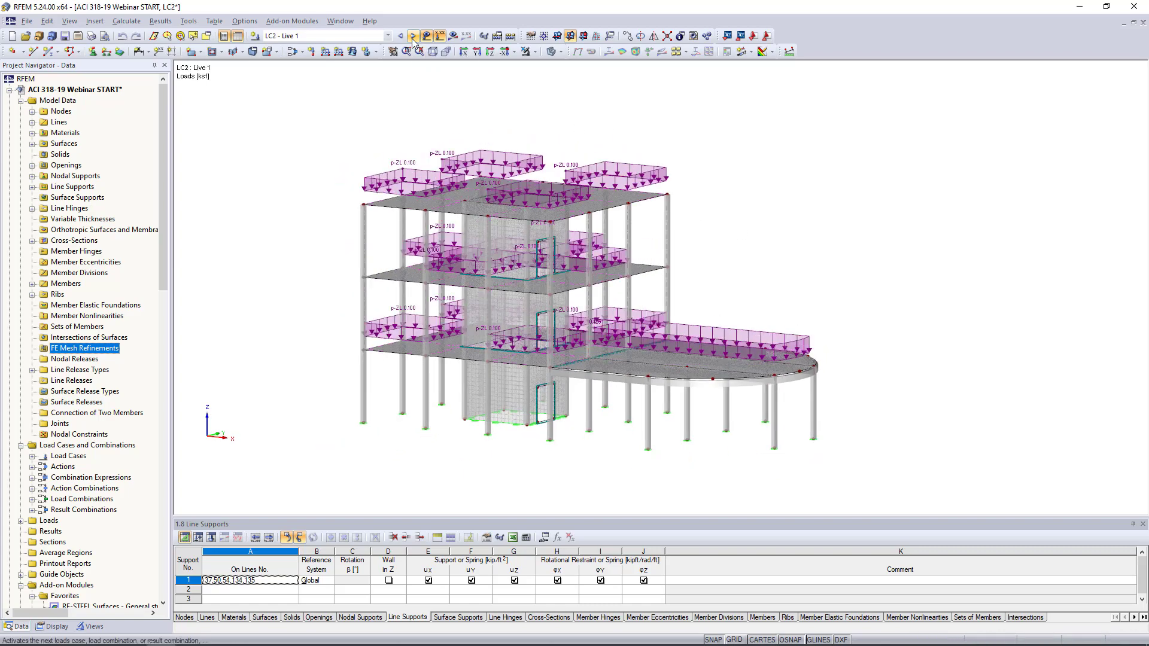
# Compare the checkerboard live load patterns of LC2 - Live 1 and LC3 - Live 2 on the floor slabs.
pyautogui.keyDown('ctrl'); pyautogui.moveTo(743, 180); pyautogui.dragTo(687, 206, button='middle'); pyautogui.keyUp('ctrl')
pyautogui.scroll(3, 686, 205)
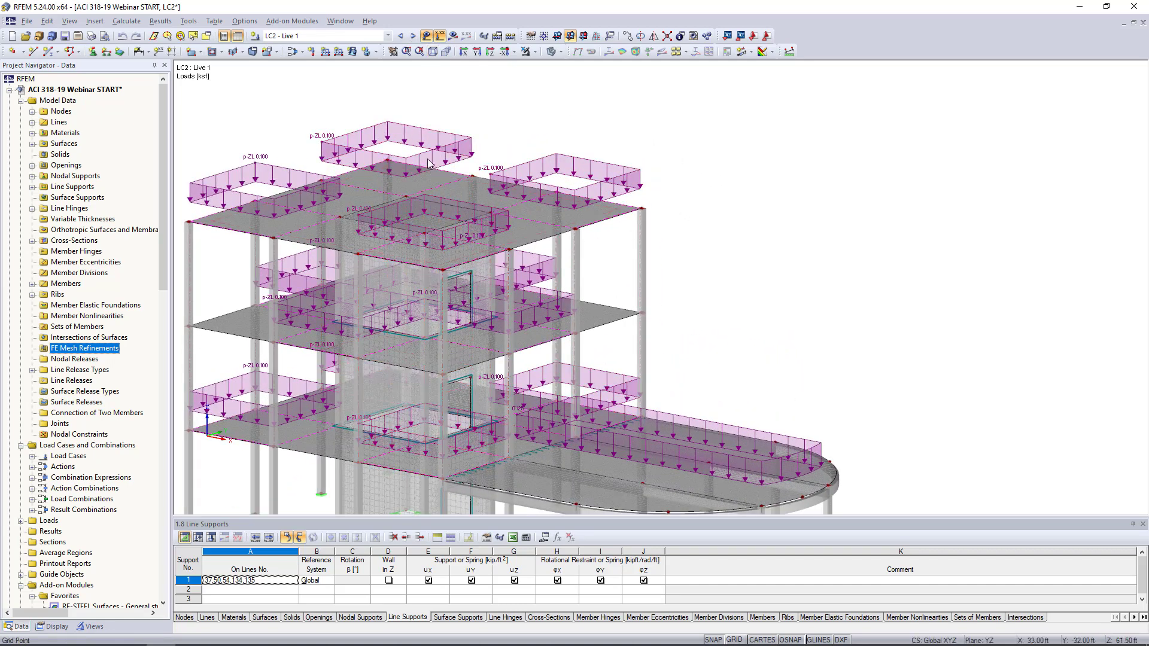
pyautogui.keyDown('ctrl'); pyautogui.moveTo(746, 283); pyautogui.dragTo(757, 243, button='middle'); pyautogui.keyUp('ctrl')
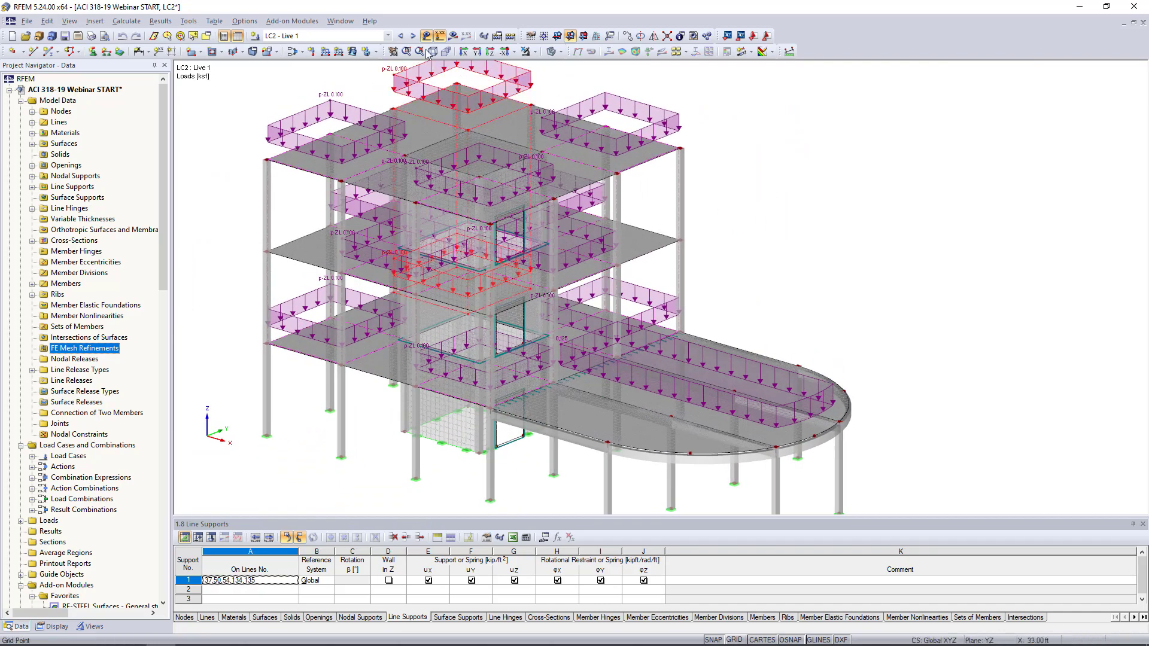
pyautogui.click(413, 36)
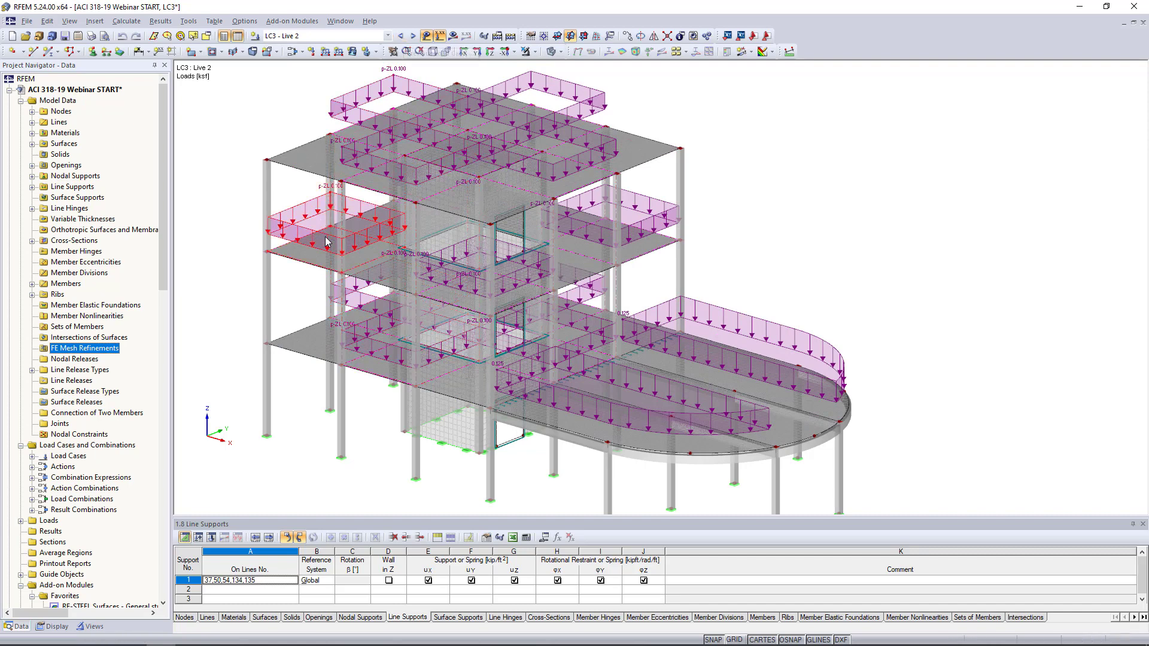
pyautogui.moveTo(511, 379)
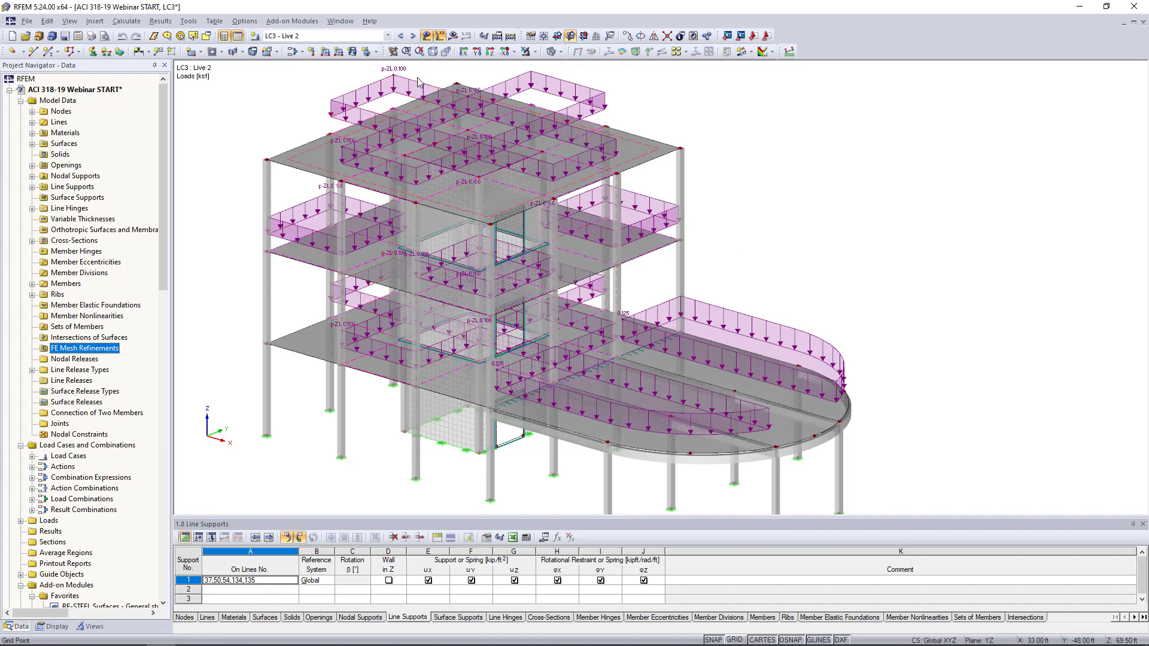
pyautogui.click(400, 37)
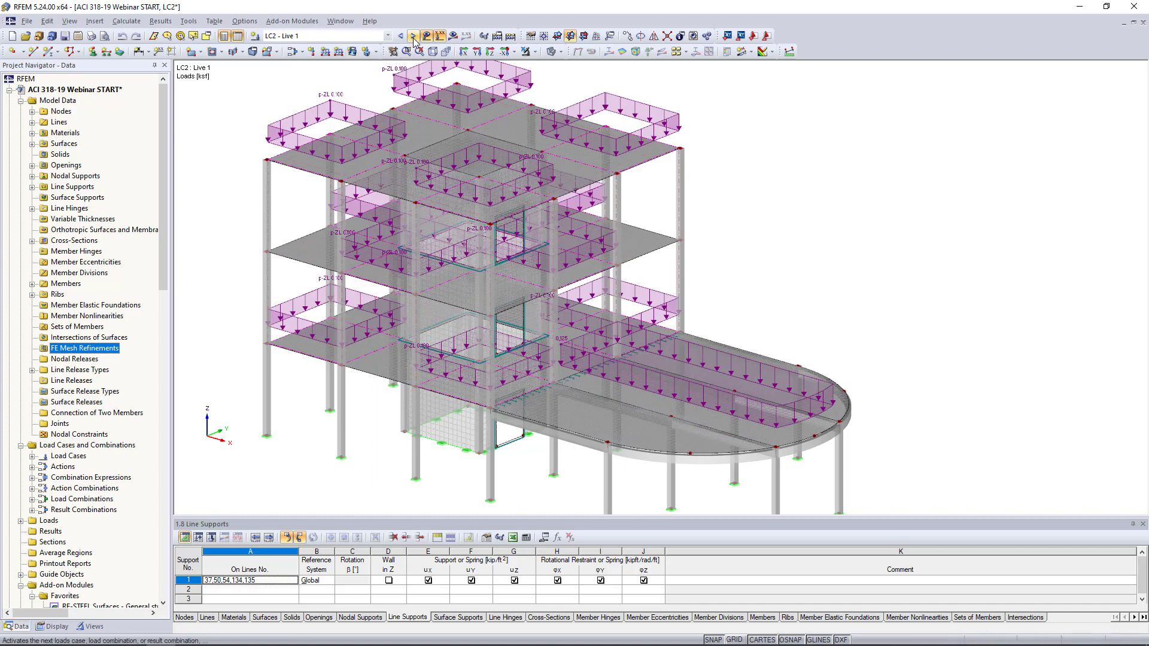
# Review the LC4 - Wind line loads and the combined loads of CO1 through CO4 (1.2D + L1 + W).
pyautogui.click(412, 36)
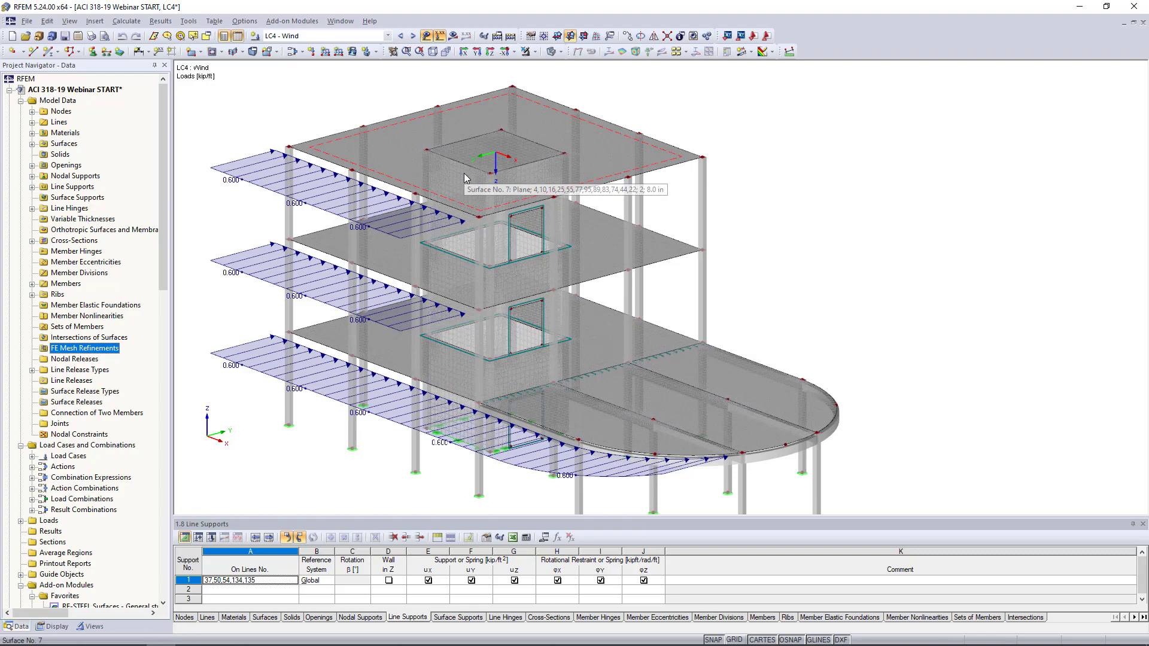
pyautogui.keyDown('ctrl'); pyautogui.moveTo(969, 312); pyautogui.dragTo(949, 274, button='middle'); pyautogui.keyUp('ctrl')
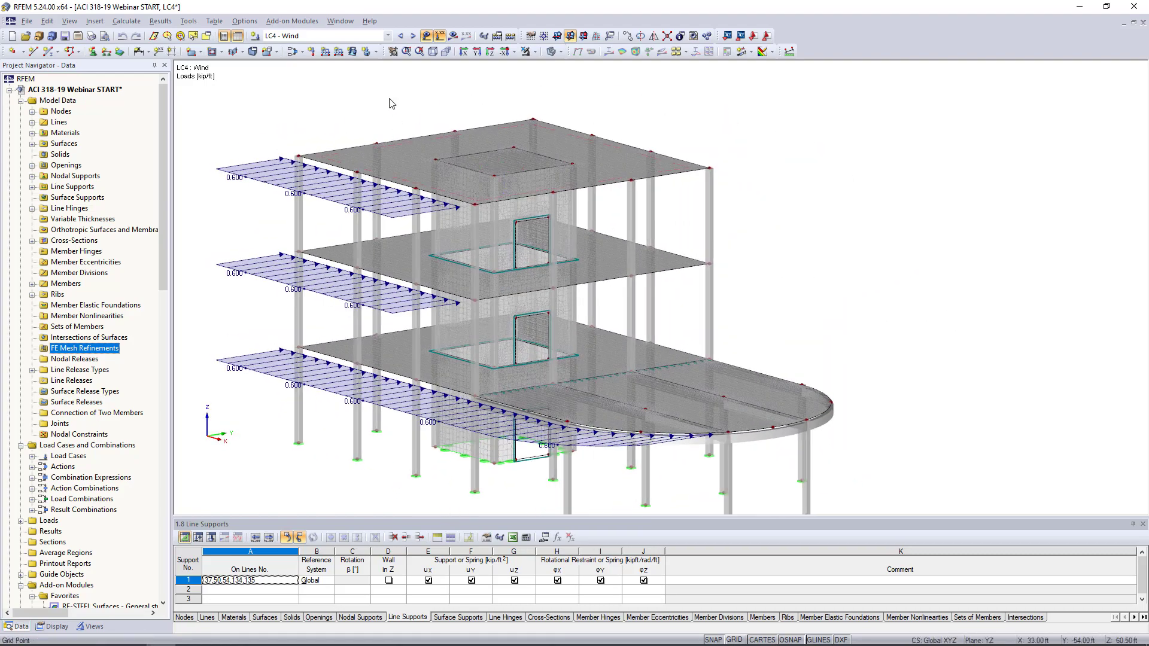
pyautogui.click(414, 37)
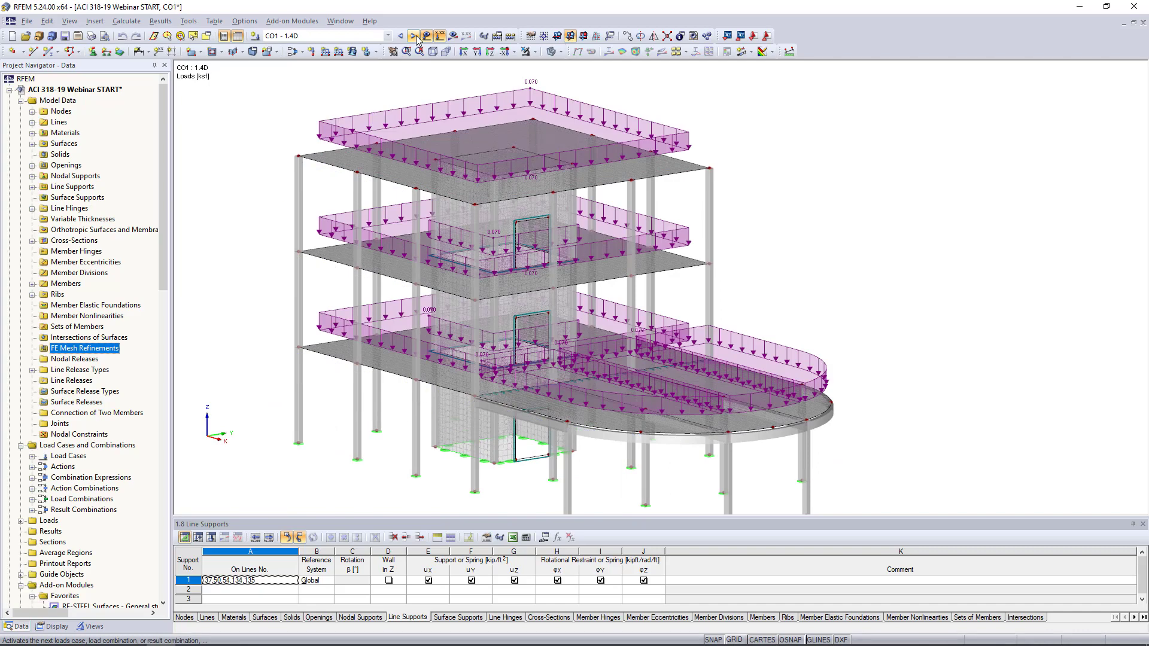
pyautogui.click(414, 36)
pyautogui.click(414, 37)
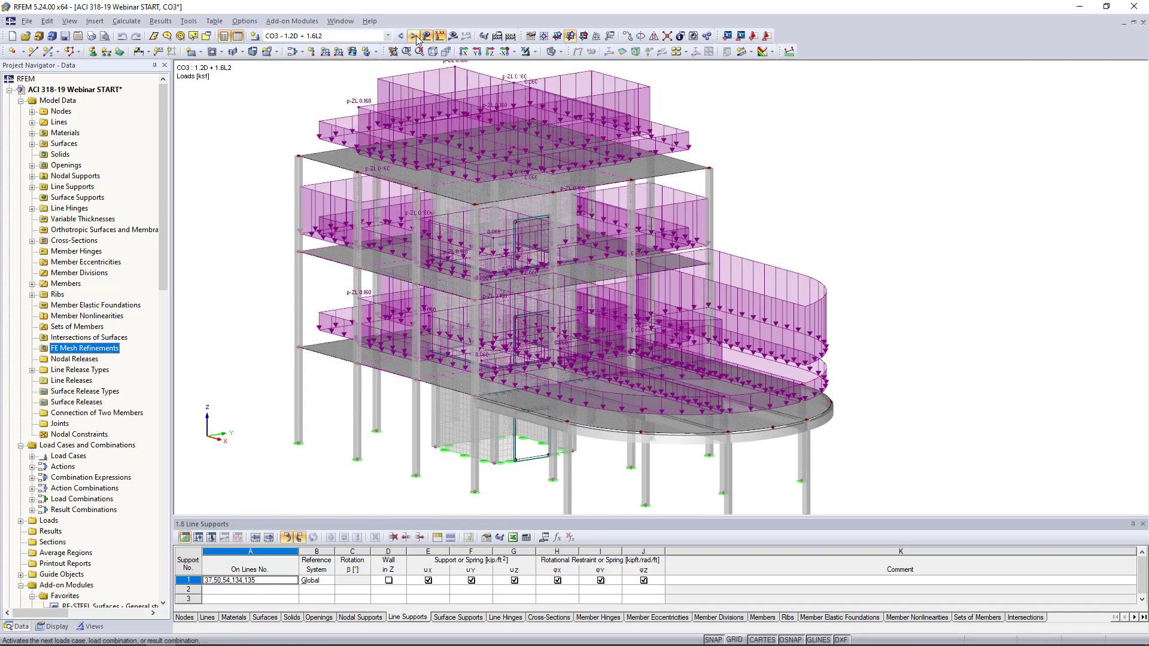
pyautogui.click(415, 37)
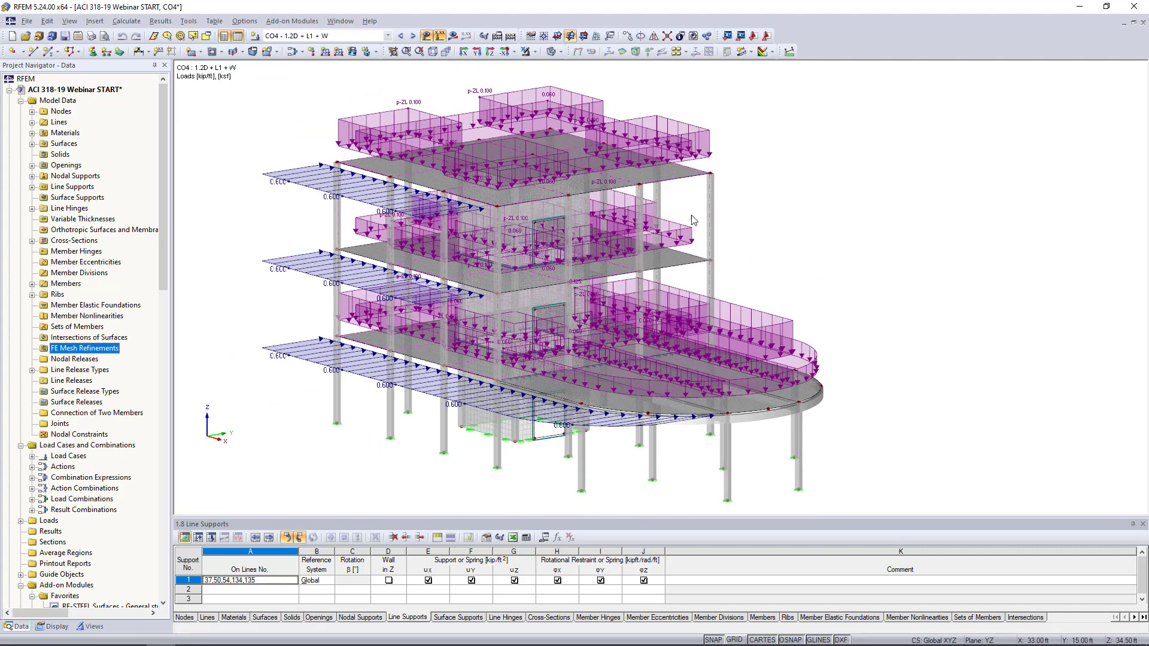
pyautogui.keyDown('ctrl'); pyautogui.moveTo(837, 209); pyautogui.dragTo(811, 213, button='middle'); pyautogui.keyUp('ctrl')
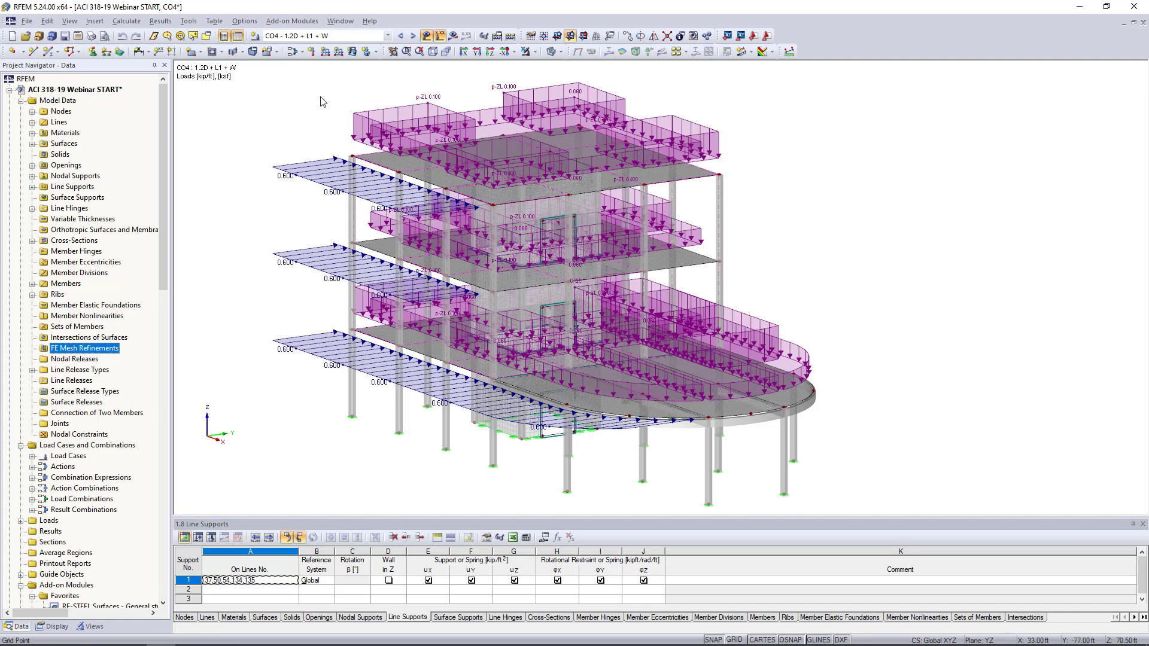
# Switch to the open model ACI 318-19 Webinar RFEM RESULTS and display its calculated results for LC1 - Dead.
pyautogui.click(126, 21)
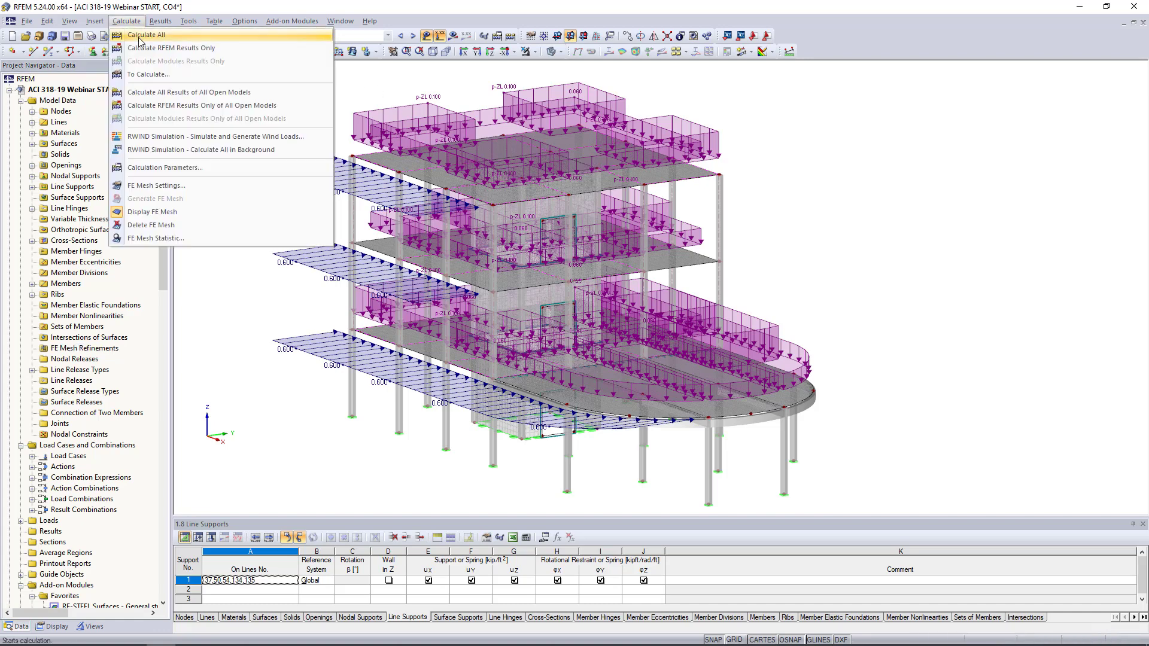
pyautogui.moveTo(341, 21)
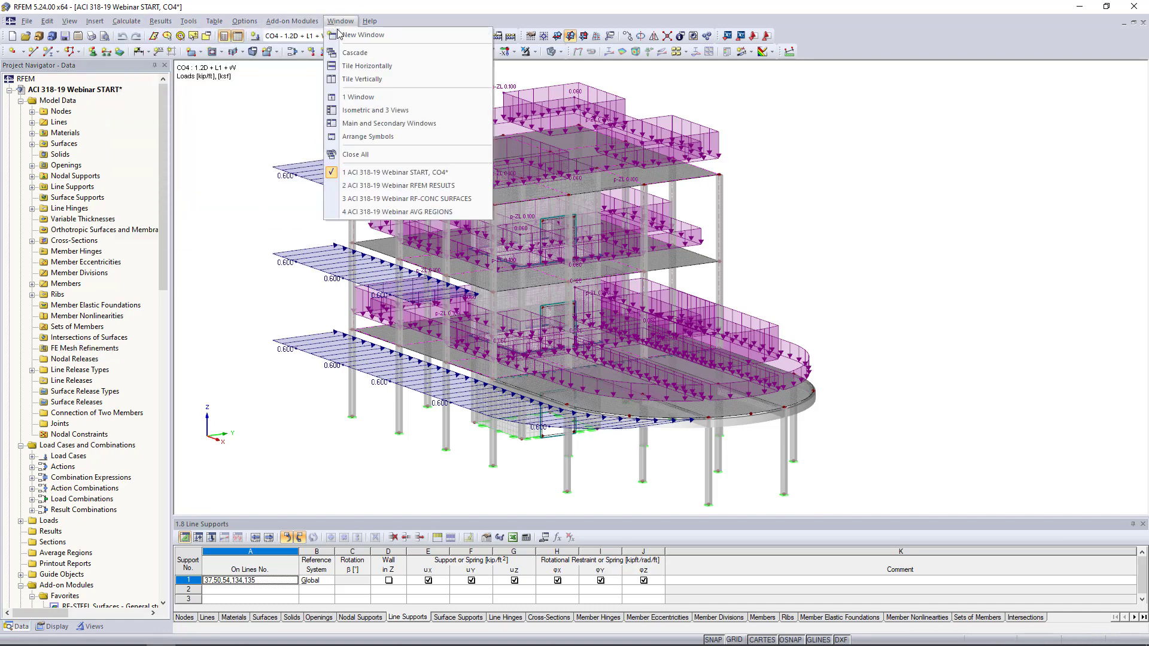
pyautogui.click(372, 186)
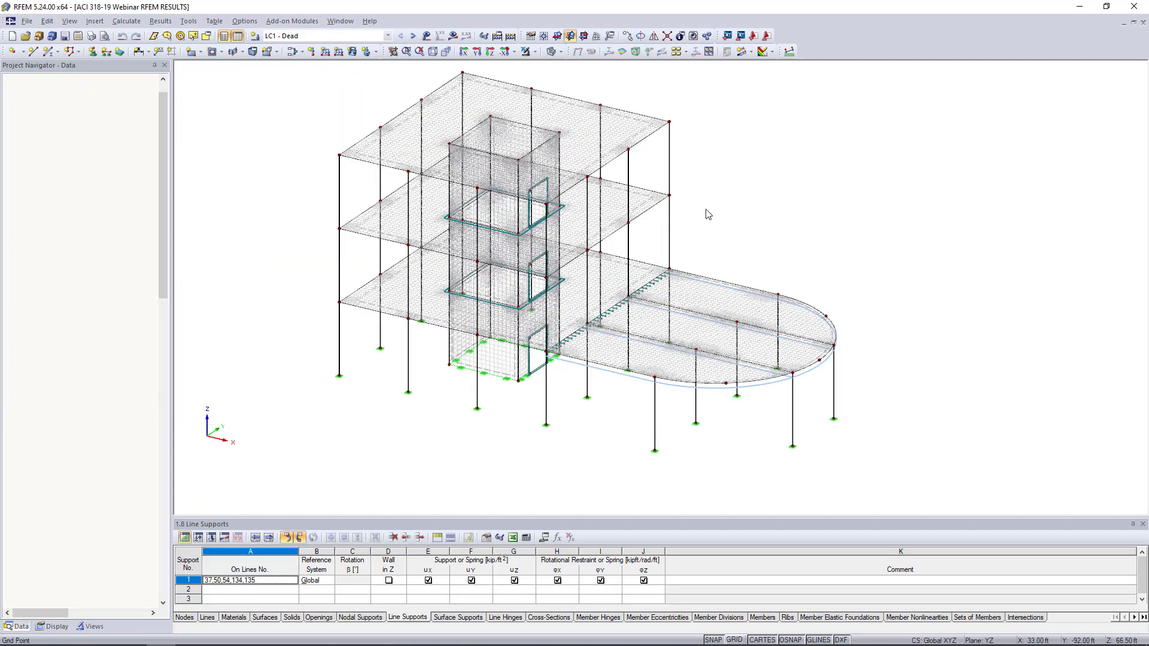
pyautogui.keyDown('ctrl'); pyautogui.moveTo(794, 244); pyautogui.dragTo(713, 228, button='middle'); pyautogui.keyUp('ctrl')
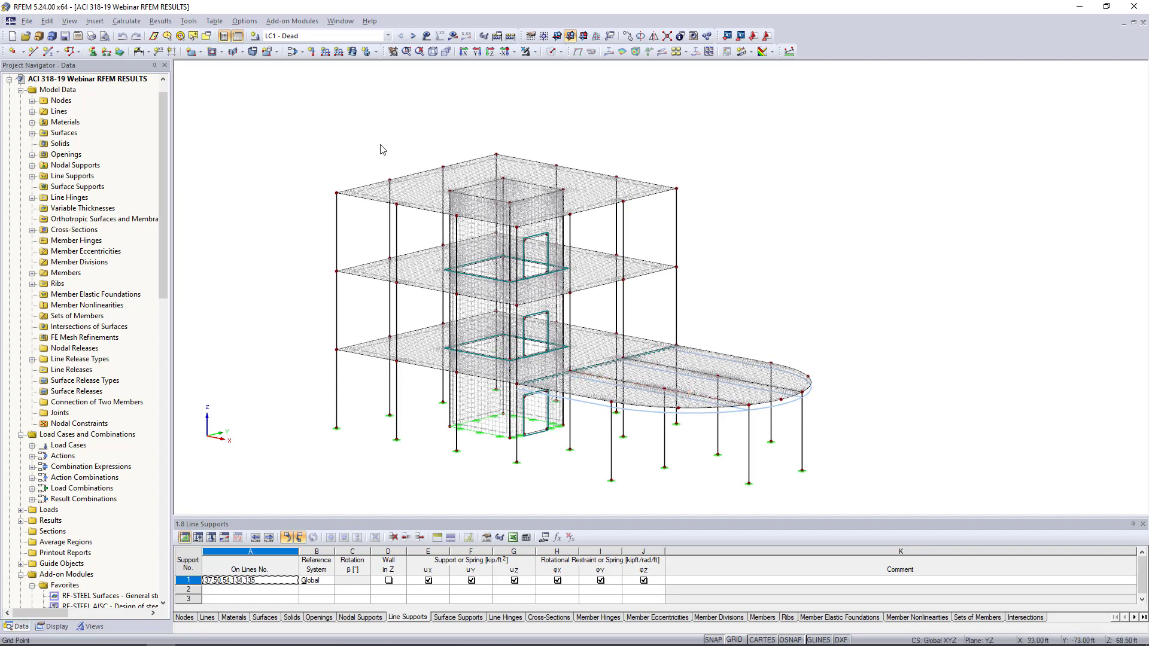
pyautogui.click(453, 35)
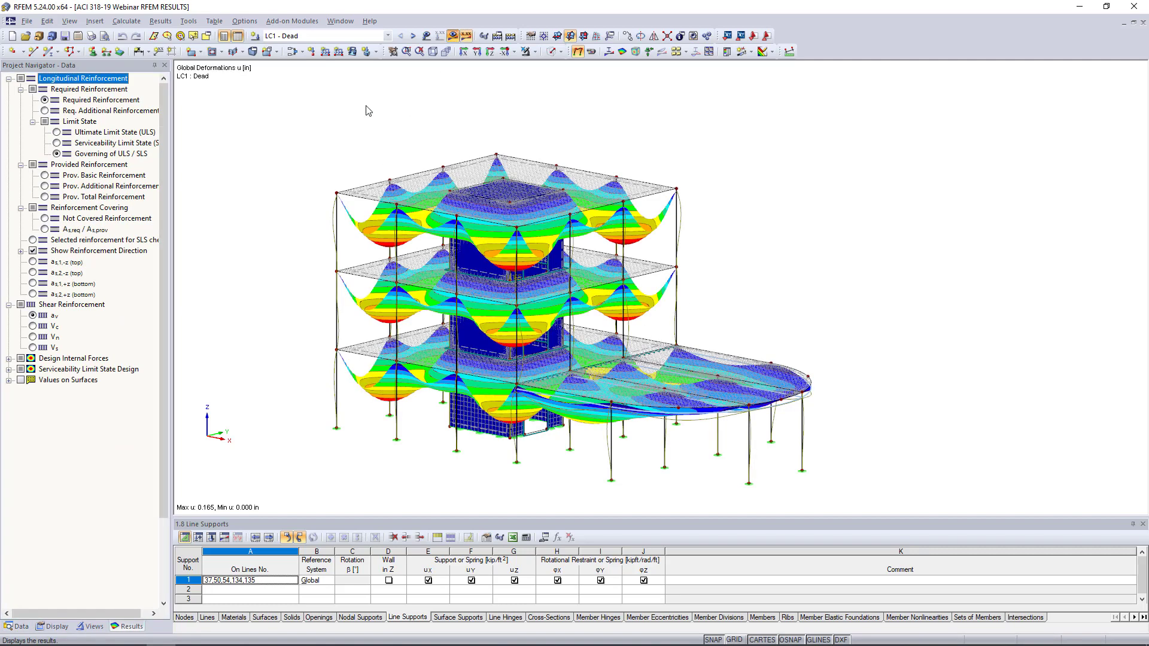
# Reduce the deformation display factor for LC1 to 210 and collapse the surface results in the results tree.
pyautogui.click(1016, 388)
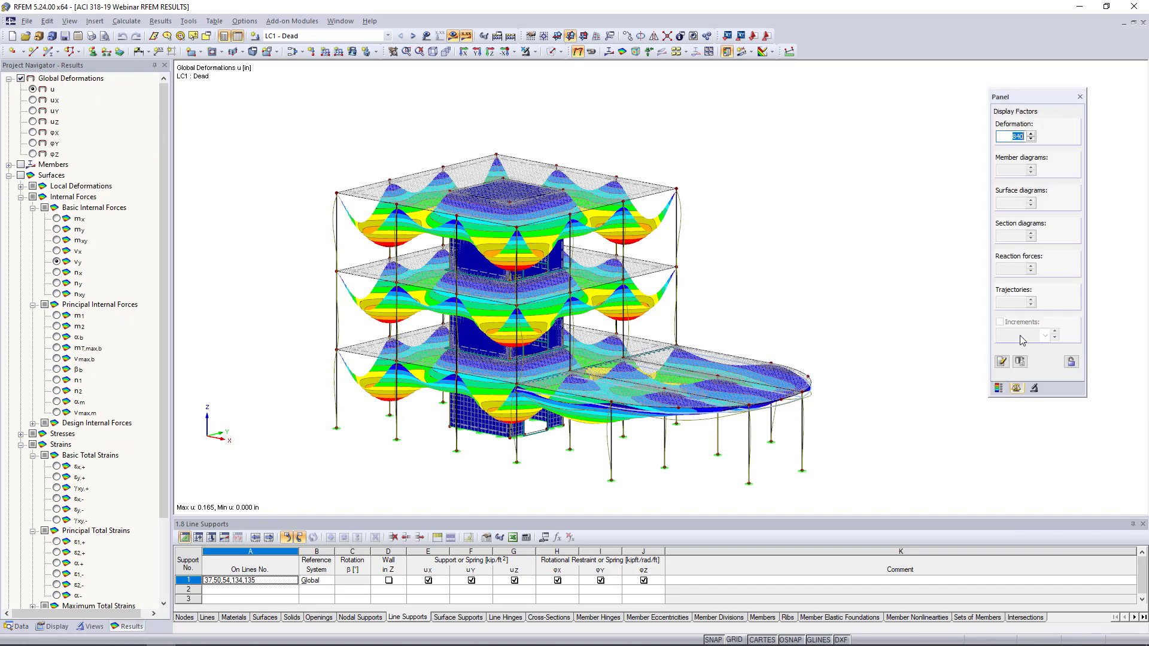
pyautogui.click(1030, 139)
pyautogui.click(1030, 138)
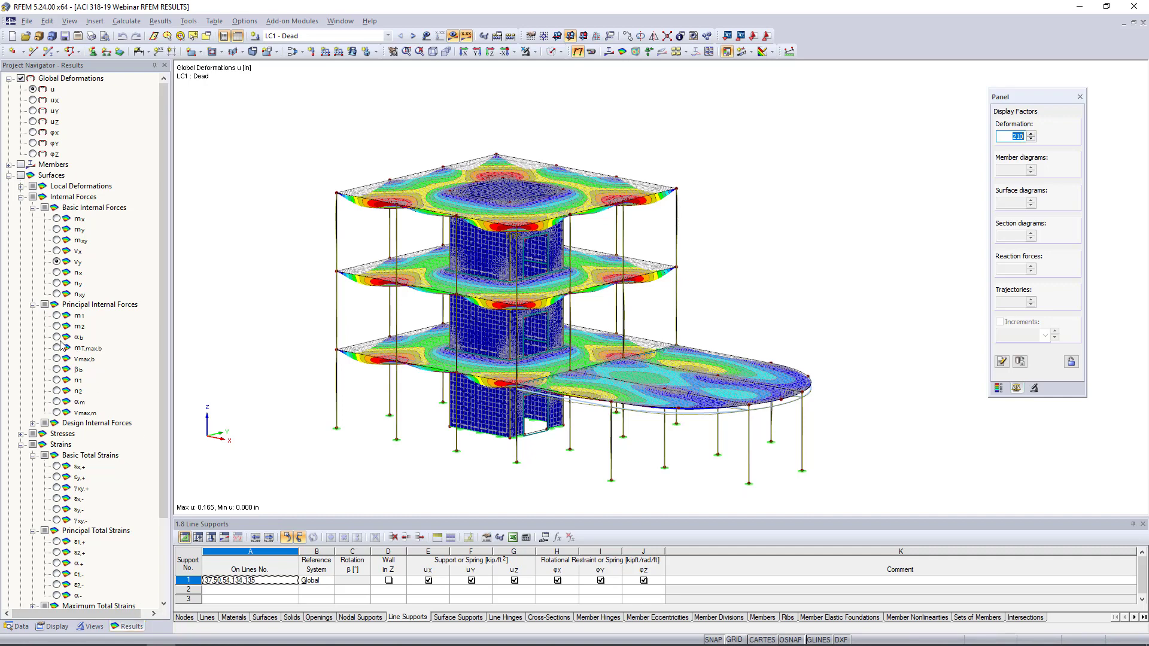
pyautogui.click(9, 175)
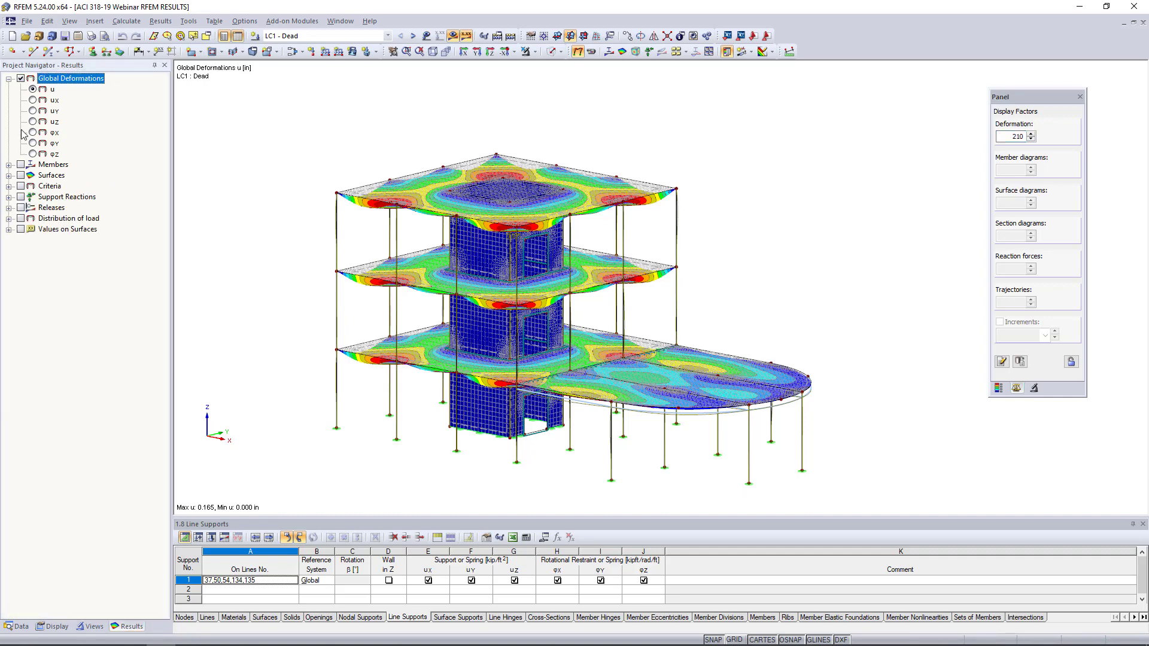
# View the global deformations of LC3, LC4 - Wind and CO1, and reduce the deformation display factor for CO1 to 150.
pyautogui.click(413, 37)
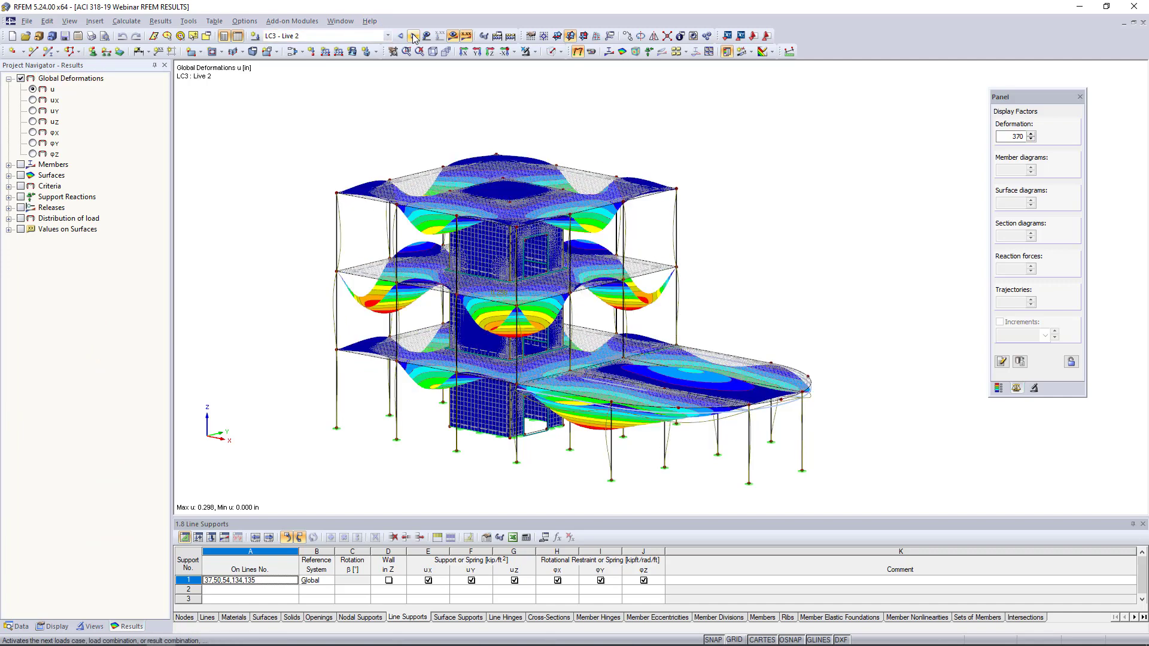
pyautogui.click(413, 36)
pyautogui.click(1030, 140)
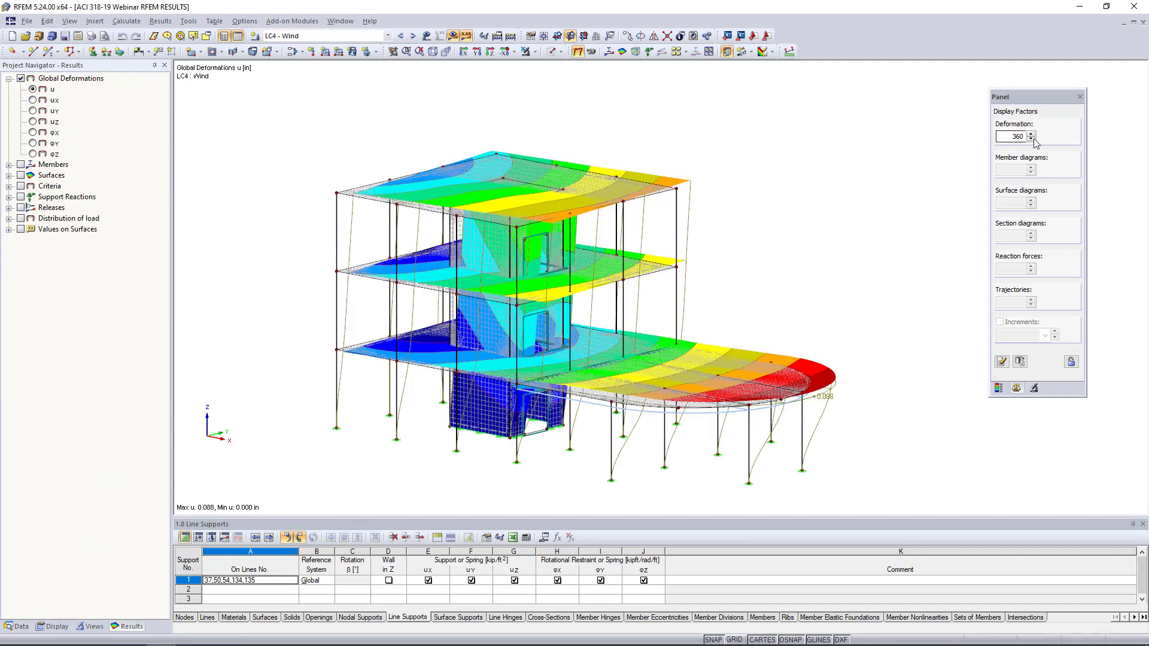
pyautogui.click(414, 37)
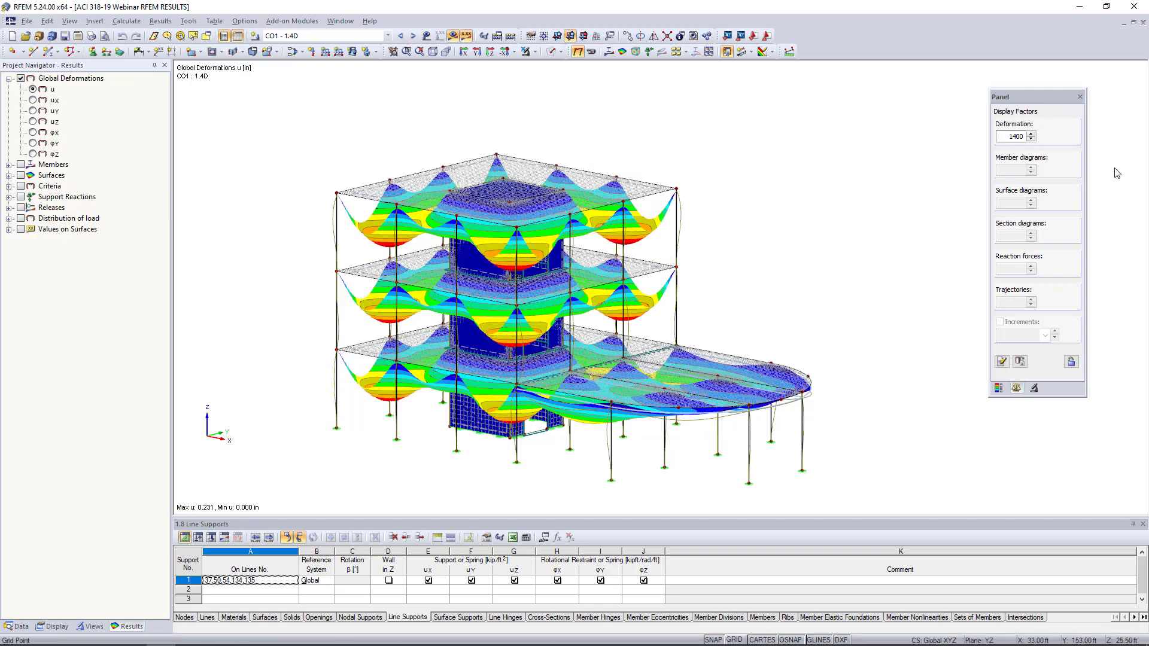
pyautogui.click(1030, 139)
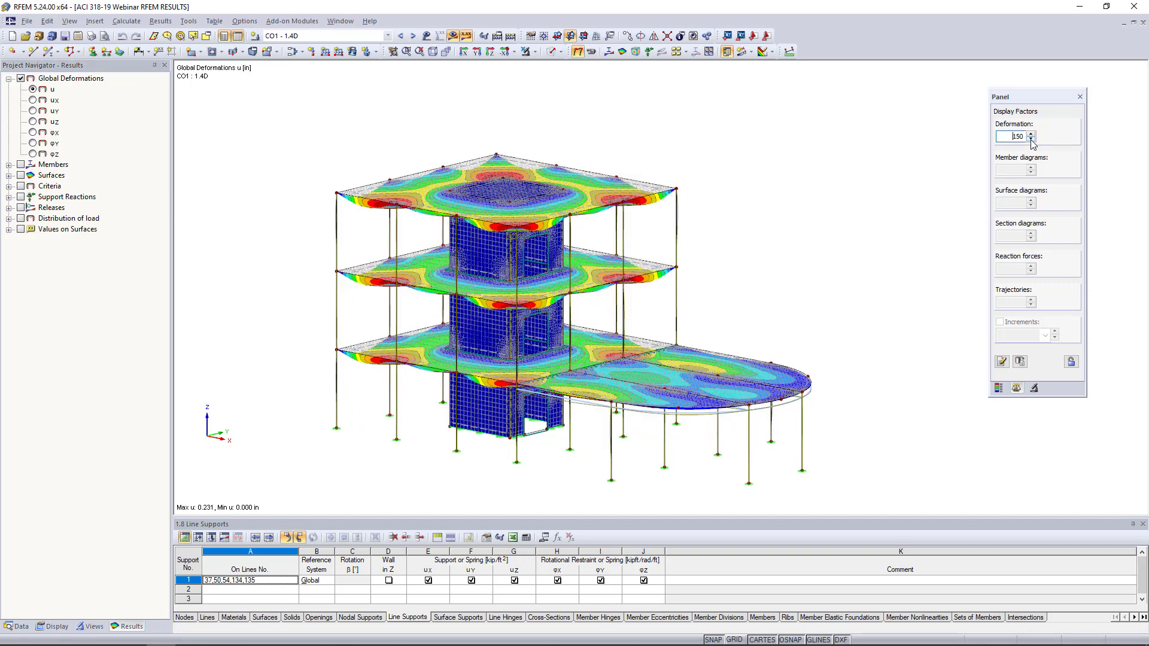
# Show the deformation color scale and enable smooth color transition for the result colors.
pyautogui.click(998, 389)
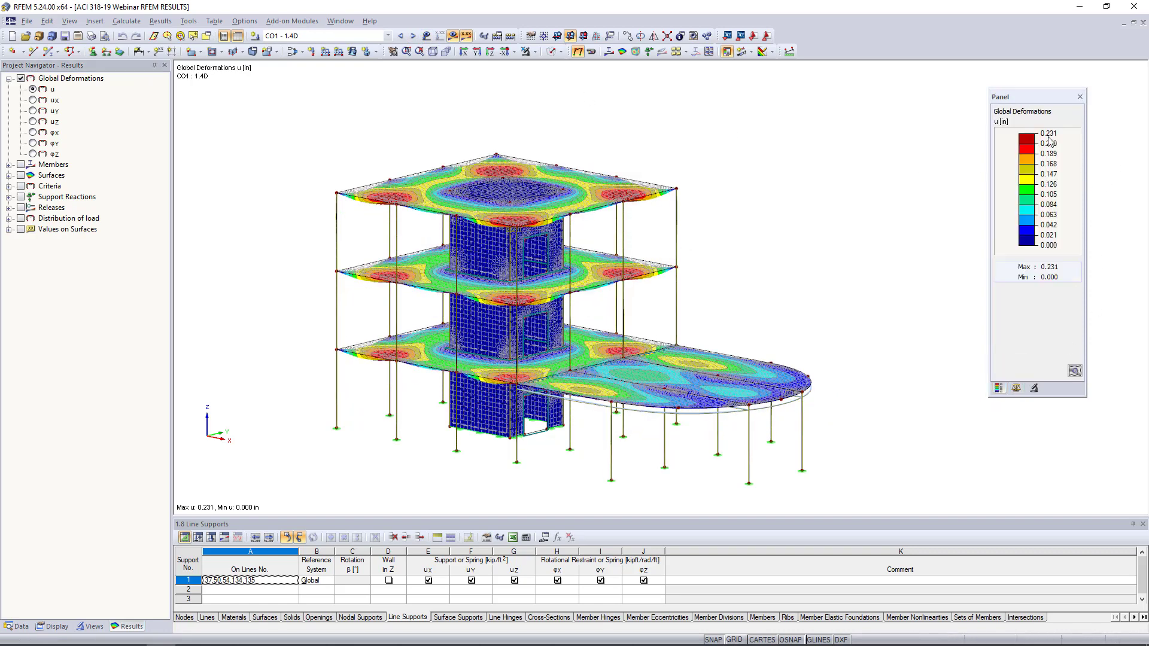
pyautogui.click(1075, 370)
pyautogui.click(997, 510)
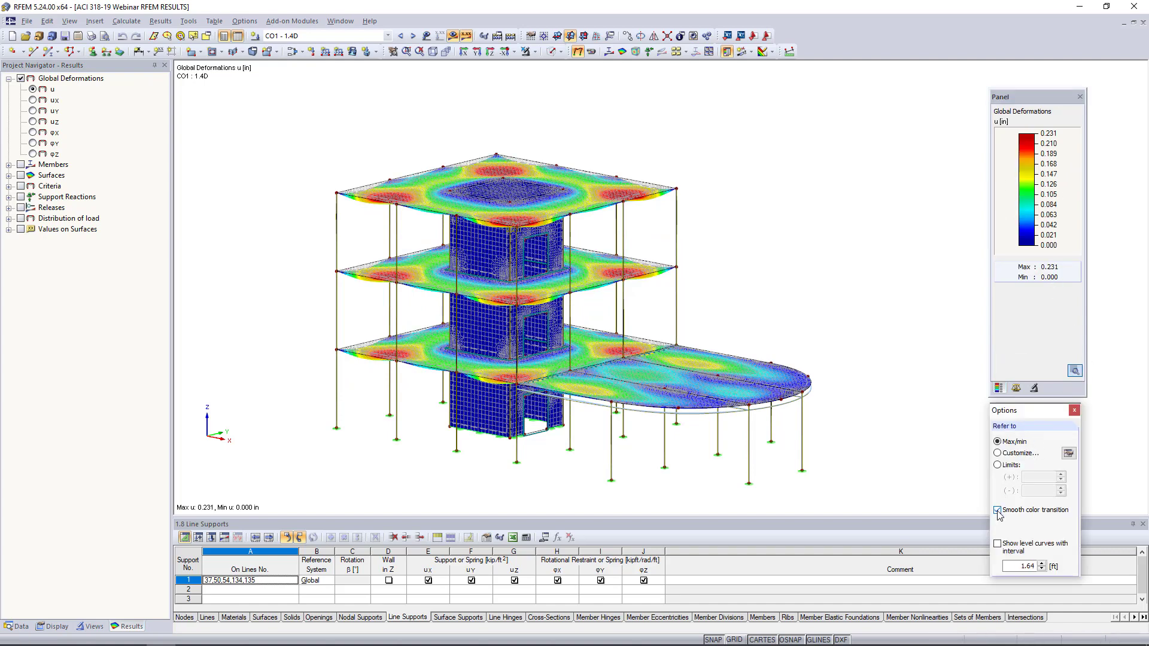
pyautogui.click(1075, 411)
pyautogui.keyDown('ctrl'); pyautogui.moveTo(813, 249); pyautogui.dragTo(785, 277, button='middle'); pyautogui.keyUp('ctrl')
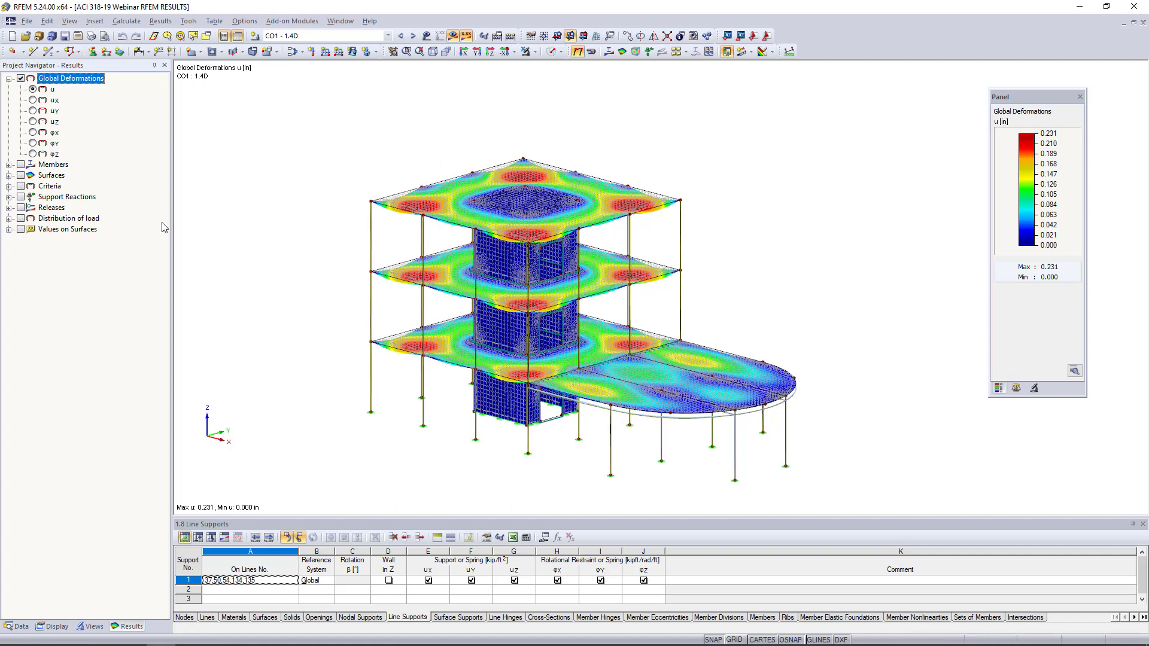
# Hide the global deformations and display the member internal forces M-z for CO1.
pyautogui.click(20, 79)
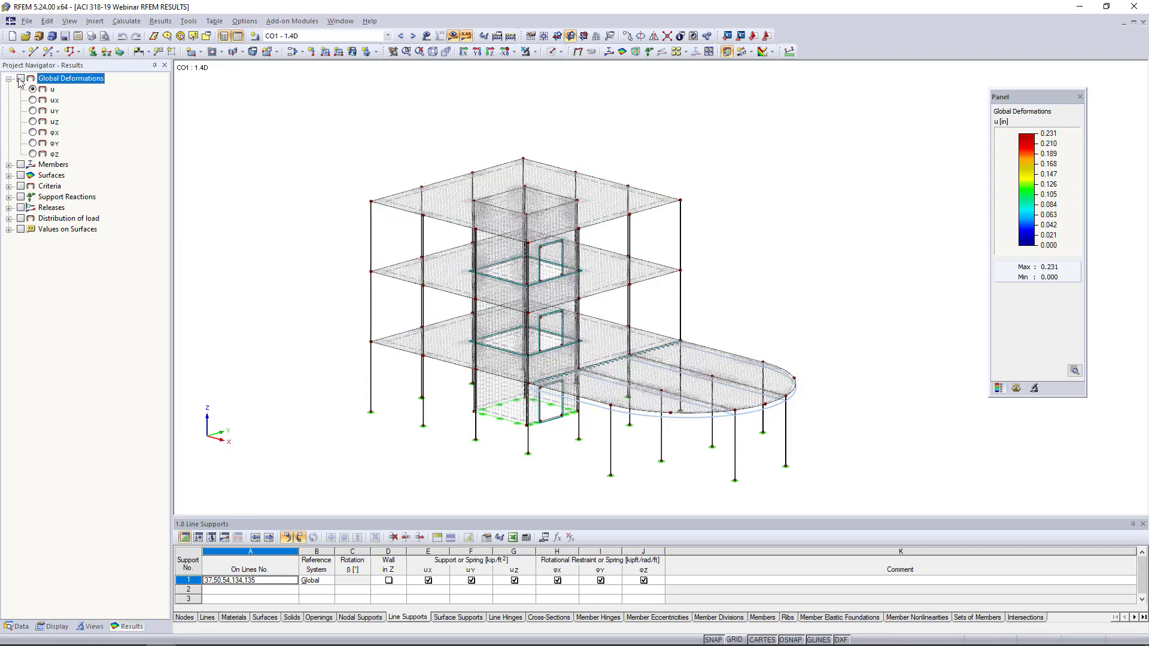
pyautogui.click(8, 79)
pyautogui.click(9, 89)
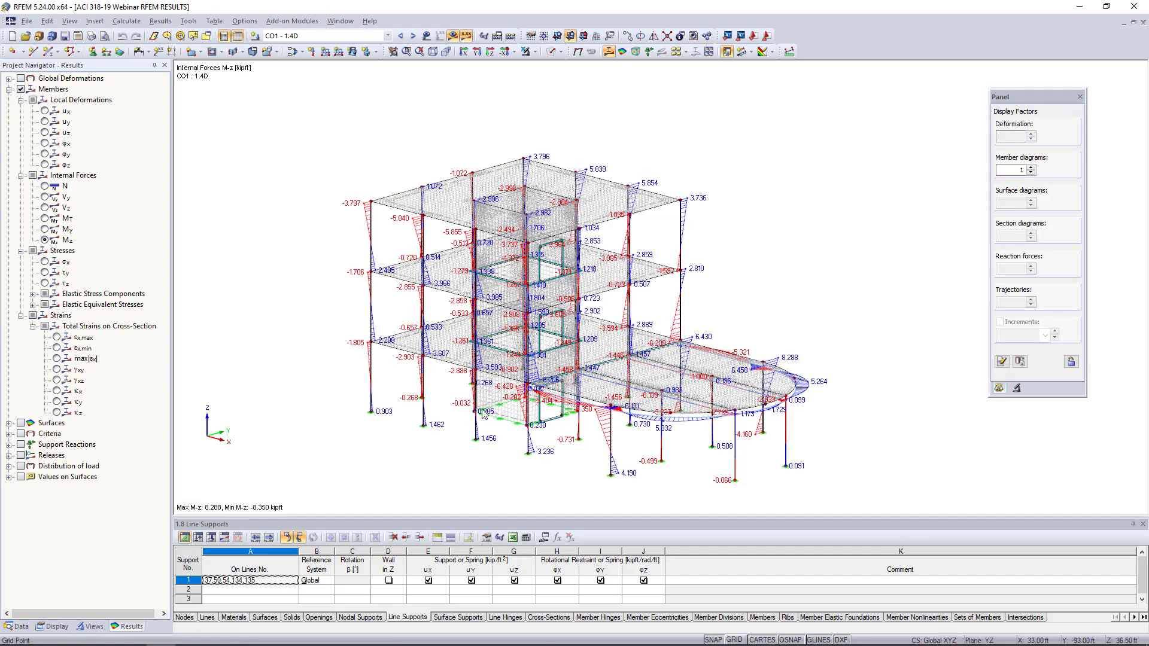
# Select the row of four ground-floor columns where the main slab meets the curved slab, and show only those columns.
pyautogui.keyDown('ctrl'); pyautogui.moveTo(532, 400); pyautogui.dragTo(744, 324, button='middle'); pyautogui.keyUp('ctrl')
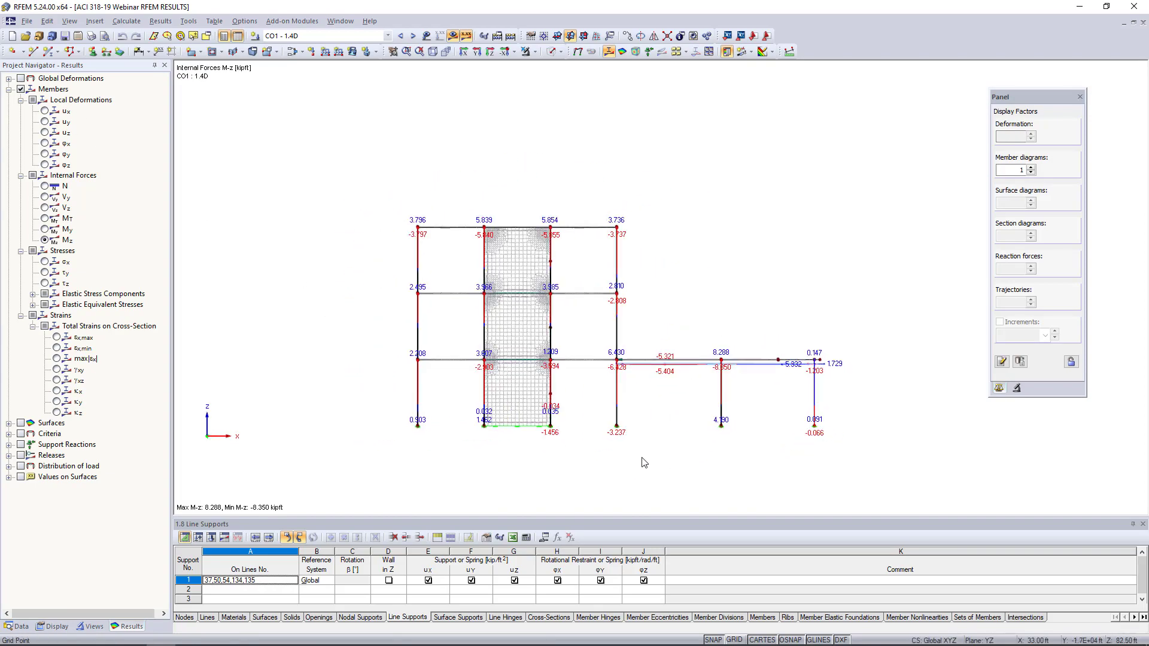
pyautogui.scroll(3, 628, 454)
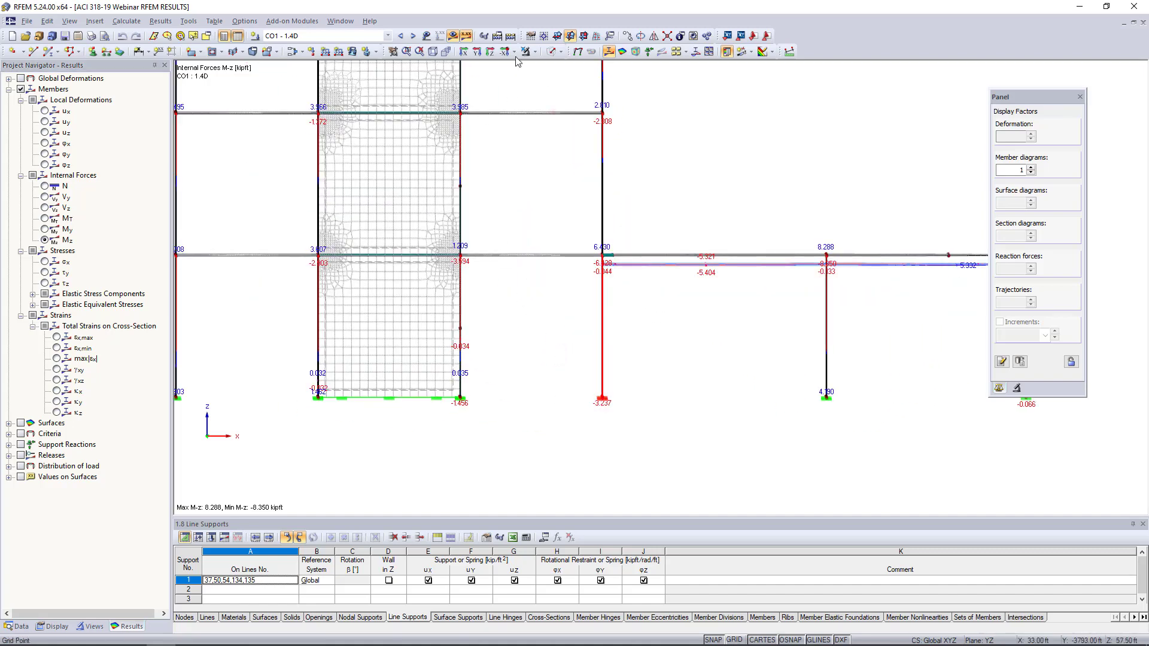
pyautogui.click(534, 51)
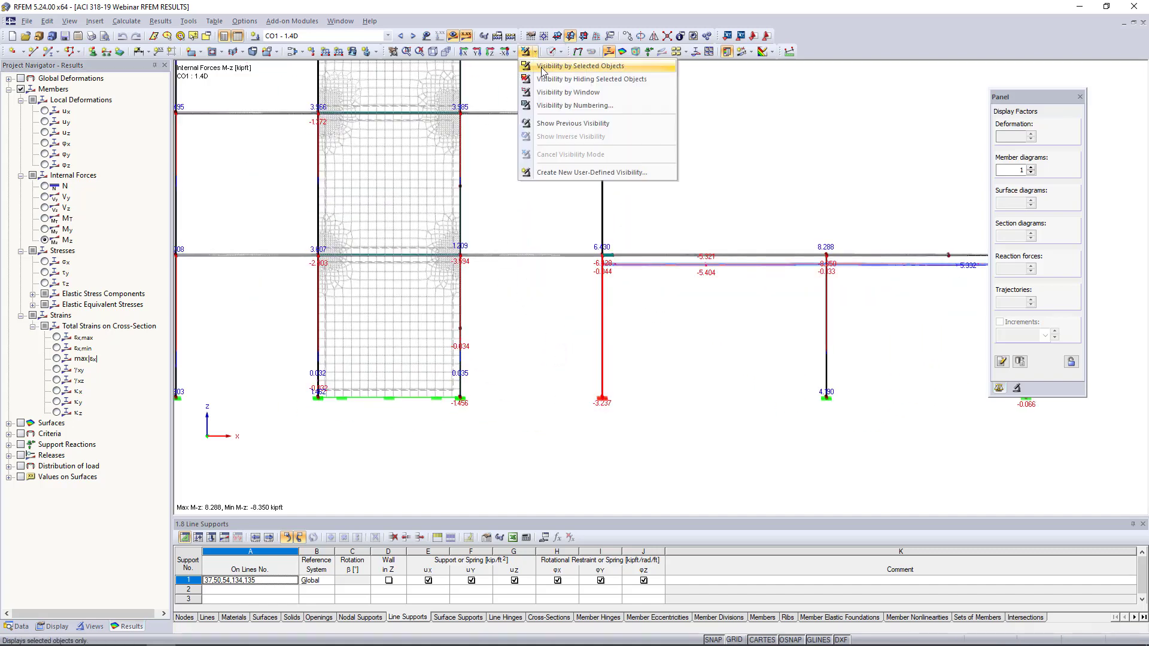
pyautogui.click(541, 70)
pyautogui.keyDown('ctrl'); pyautogui.moveTo(712, 186); pyautogui.dragTo(613, 221, button='middle'); pyautogui.keyUp('ctrl')
pyautogui.scroll(4, 585, 326)
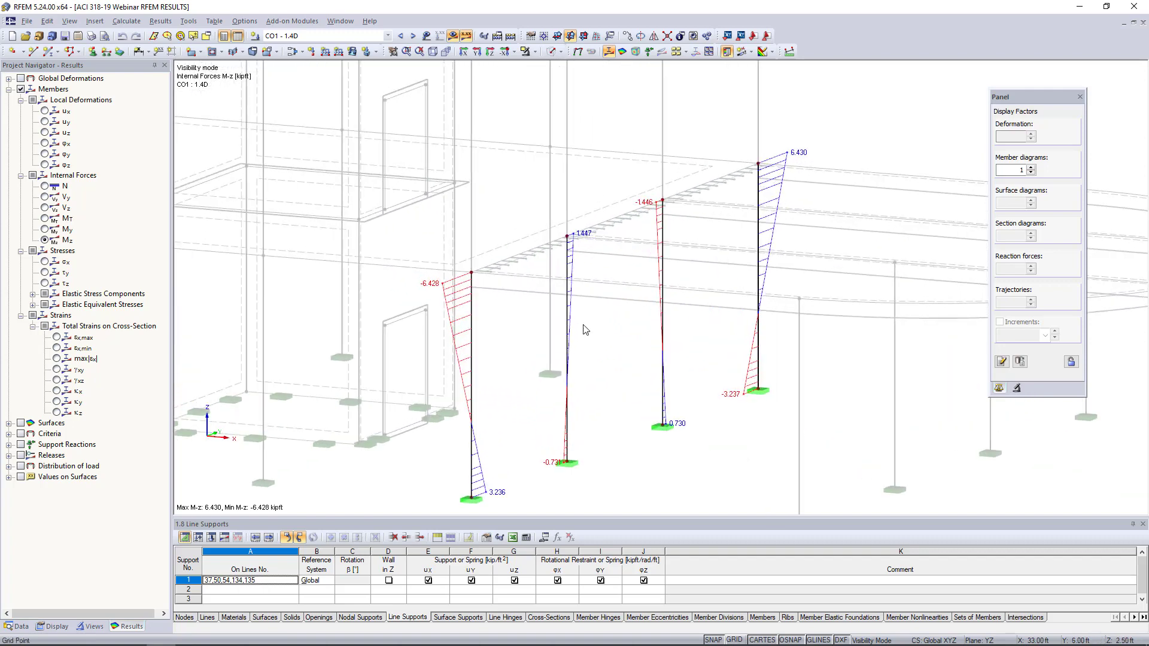
# Display the axial force N and the shear force V-y diagrams on the isolated columns for CO1.
pyautogui.click(46, 186)
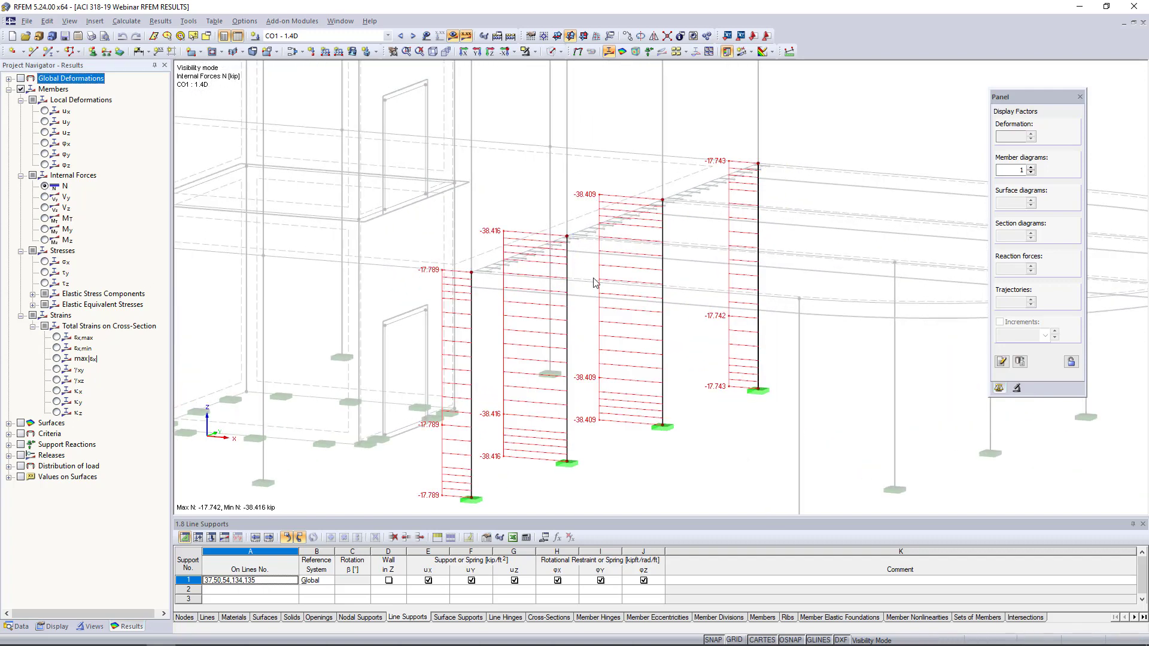
pyautogui.scroll(-1, 595, 283)
pyautogui.keyDown('ctrl'); pyautogui.moveTo(594, 283); pyautogui.dragTo(509, 283, button='middle'); pyautogui.keyUp('ctrl')
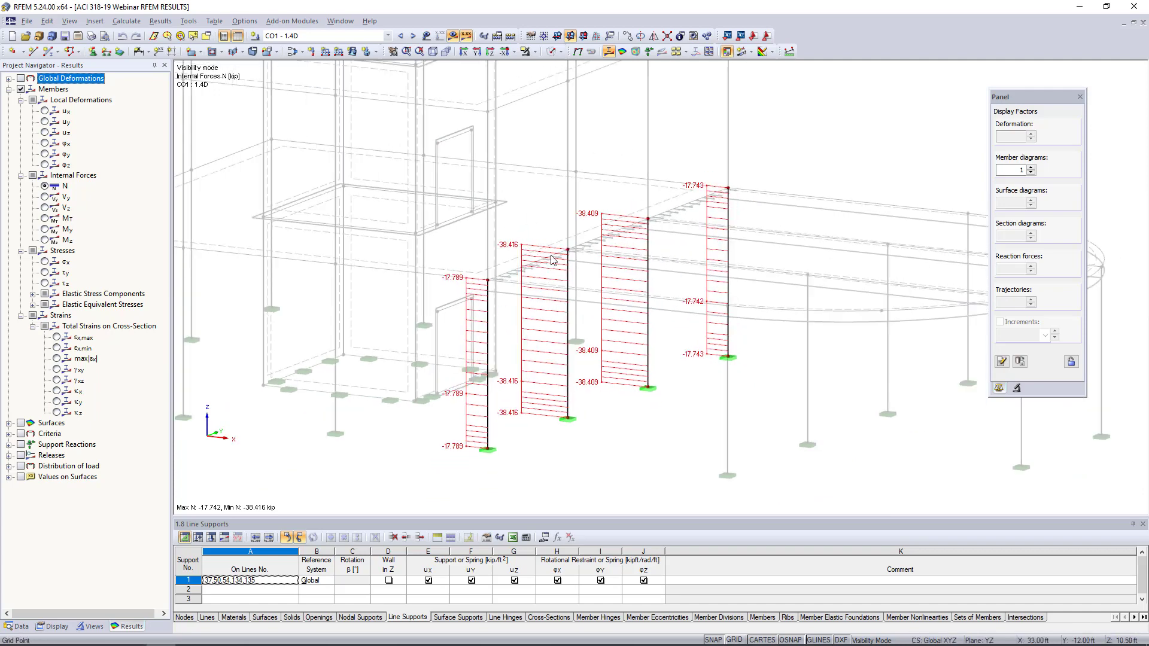
pyautogui.click(45, 197)
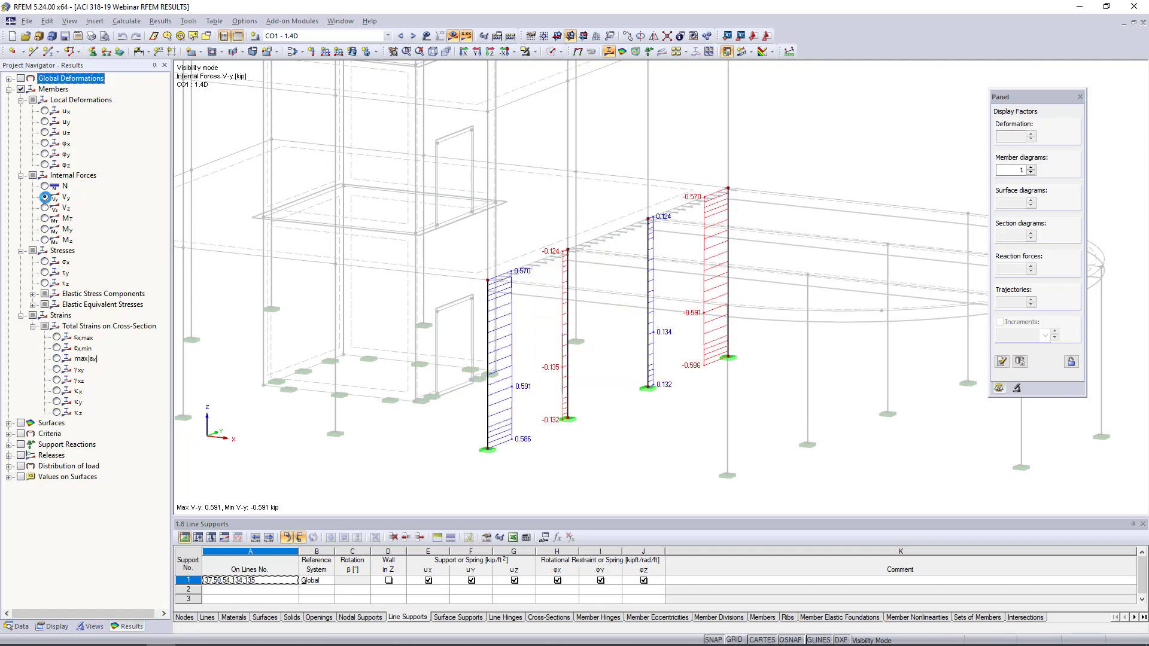
# Display the shear force V-z and the moment M-z diagrams on the isolated columns for CO1.
pyautogui.click(48, 209)
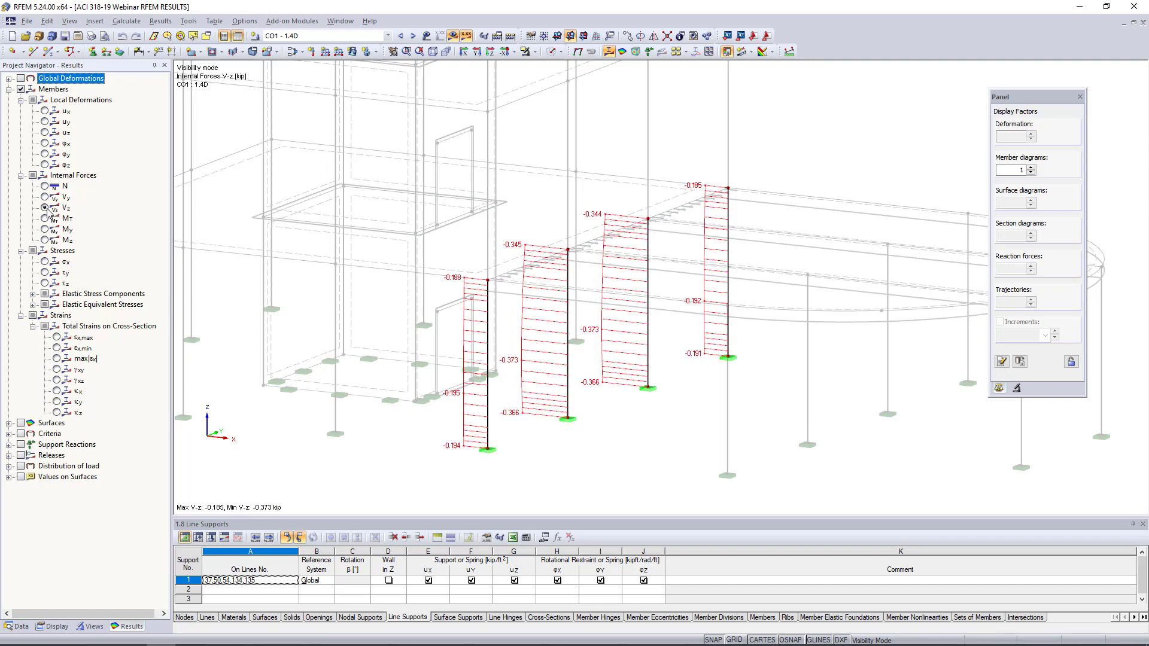
pyautogui.click(45, 240)
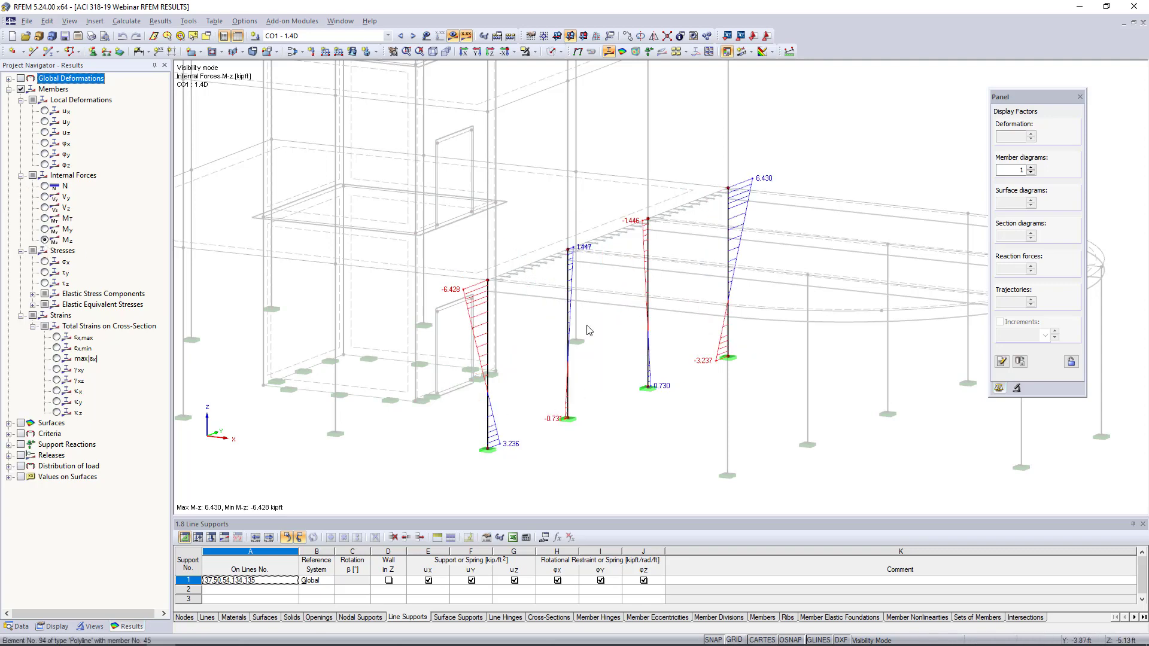
# Switch the tables to numerical results and examine the member internal forces table for CO1.
pyautogui.moveTo(653, 517); pyautogui.dragTo(658, 420)
pyautogui.moveTo(691, 330); pyautogui.dragTo(698, 267, button='middle')
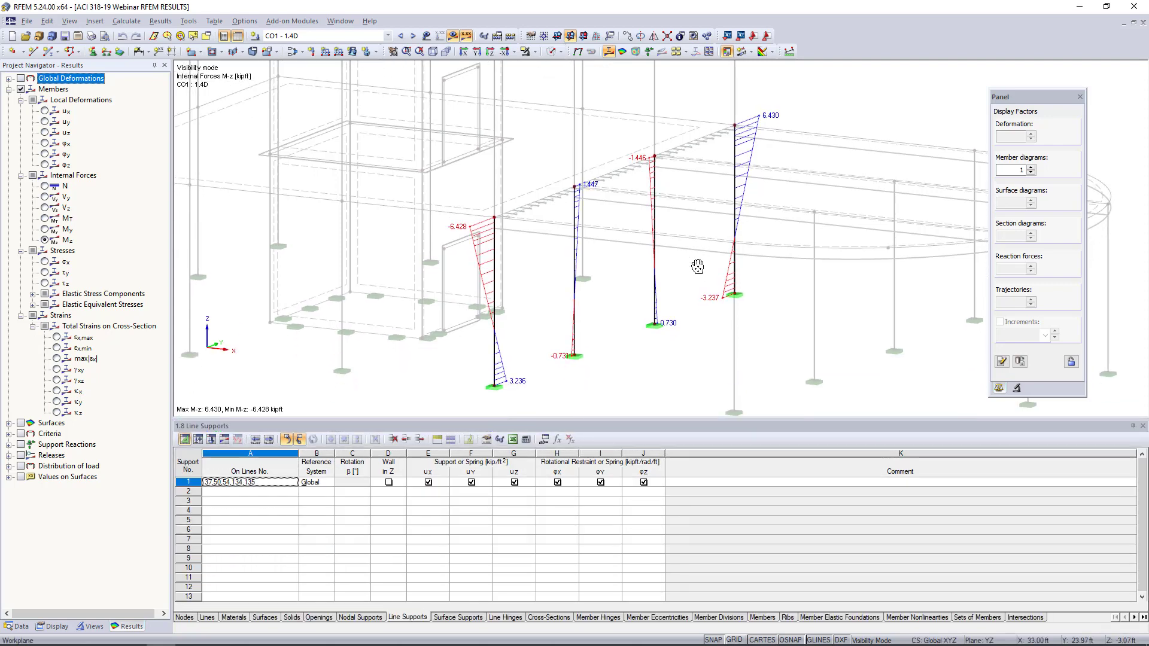
pyautogui.scroll(1, 698, 267)
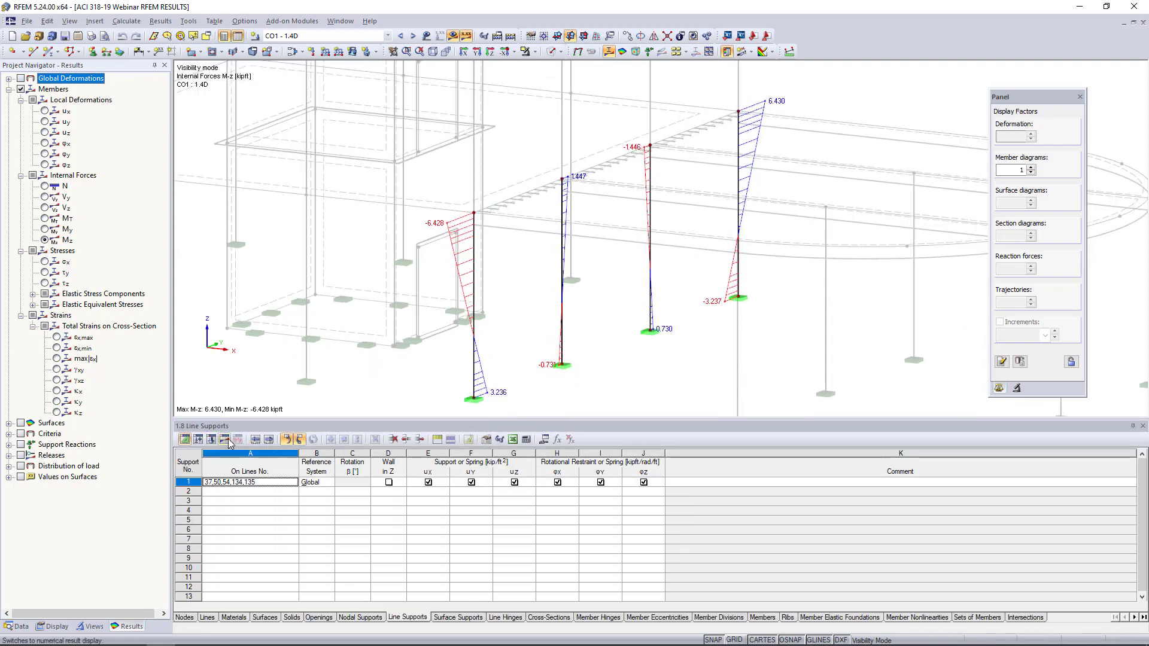
pyautogui.click(225, 439)
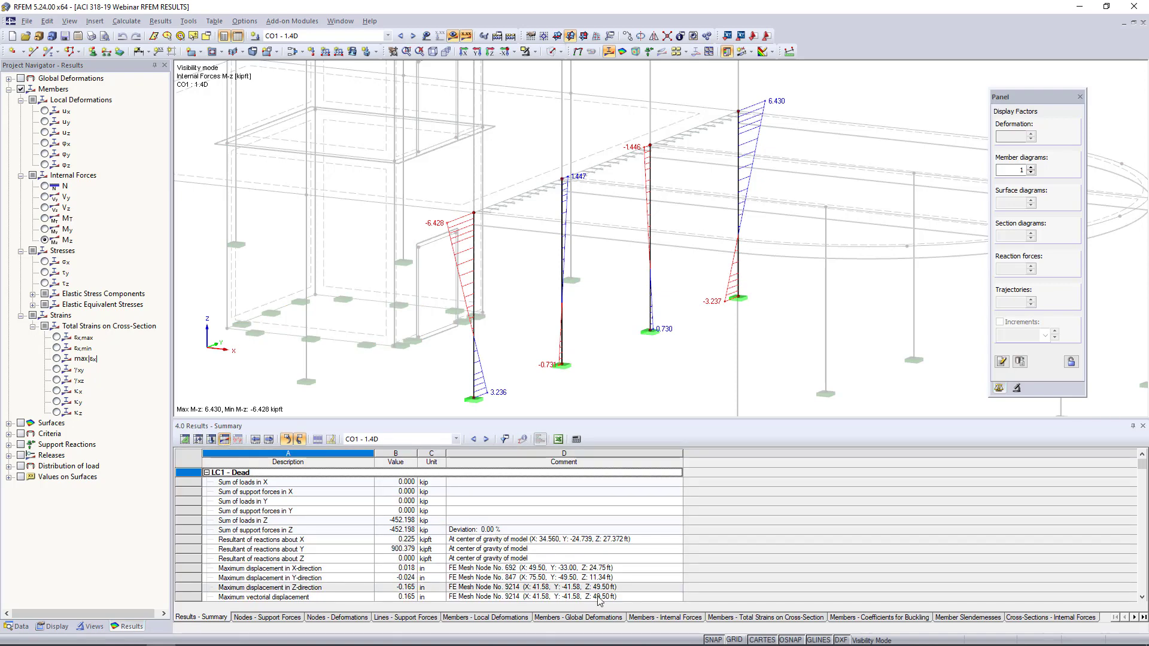
pyautogui.click(651, 618)
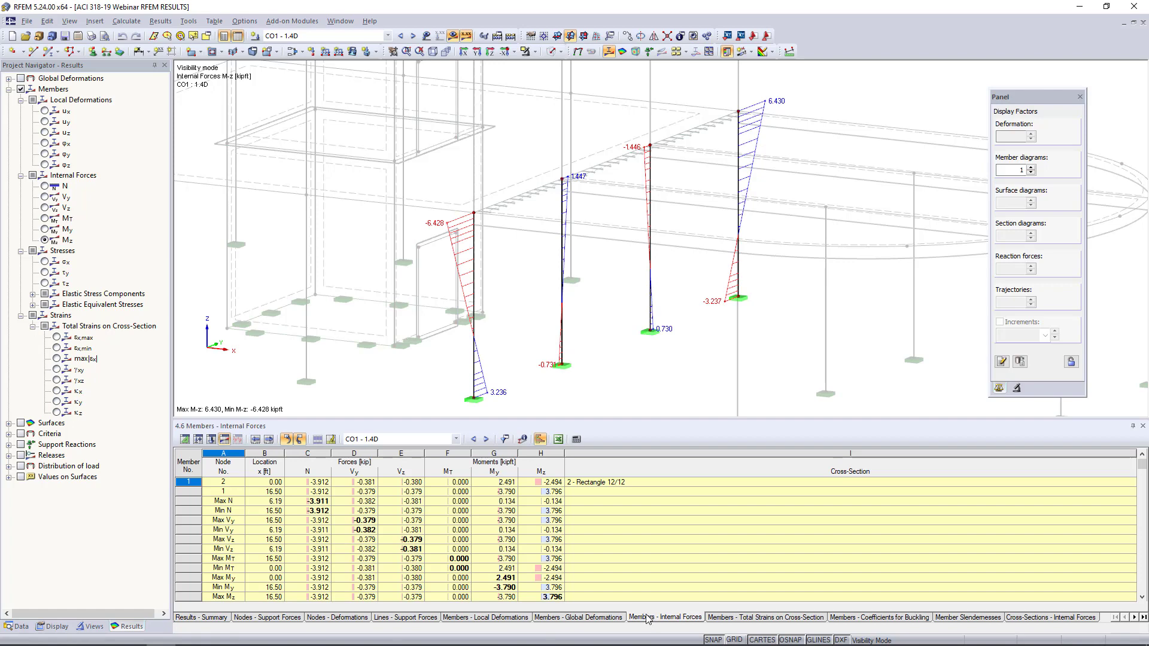
pyautogui.moveTo(585, 421); pyautogui.dragTo(581, 372)
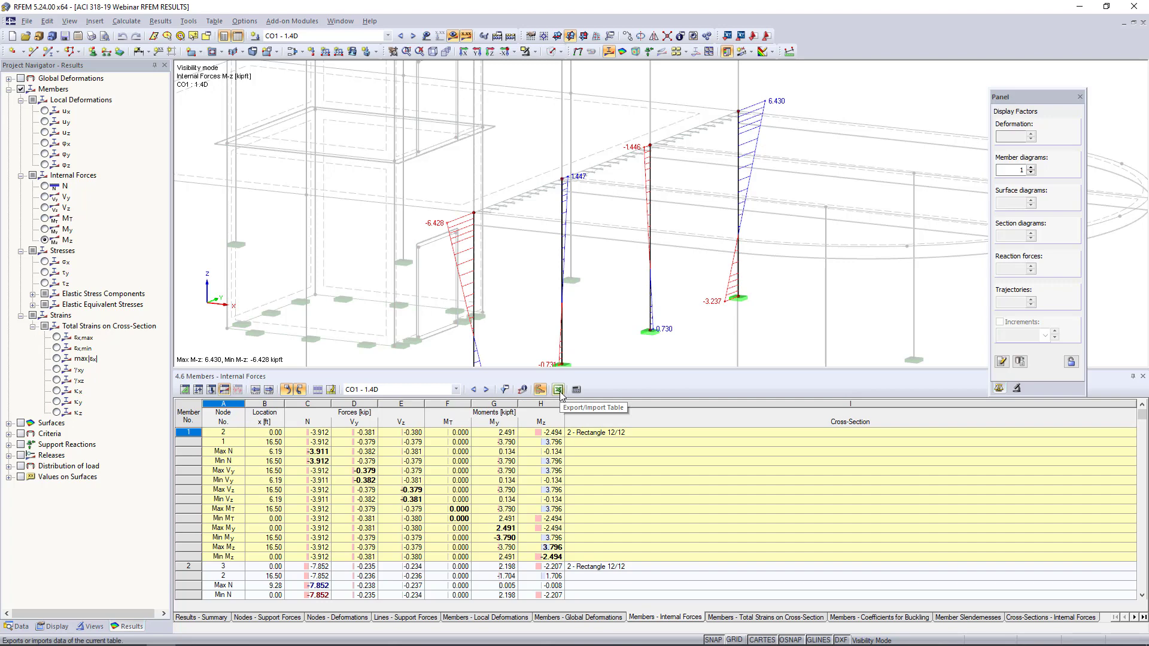
pyautogui.moveTo(584, 371); pyautogui.dragTo(599, 478)
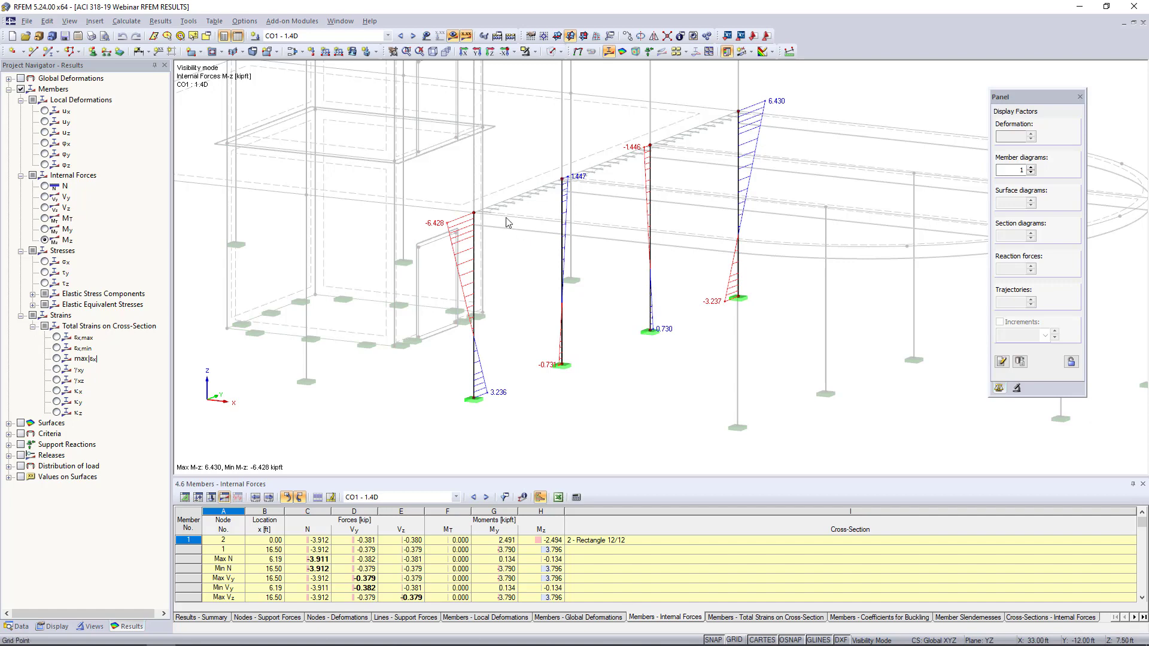
# Open the result diagrams of the front isolated column and add the internal forces N and V-y.
pyautogui.rightClick(477, 262)
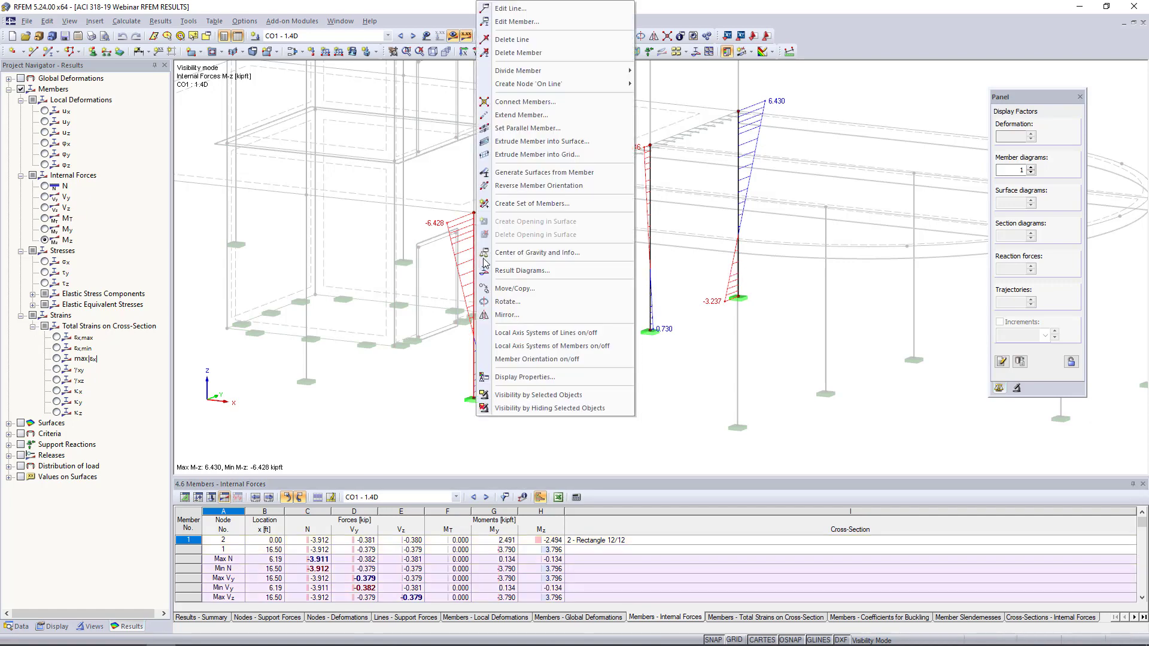
pyautogui.click(503, 272)
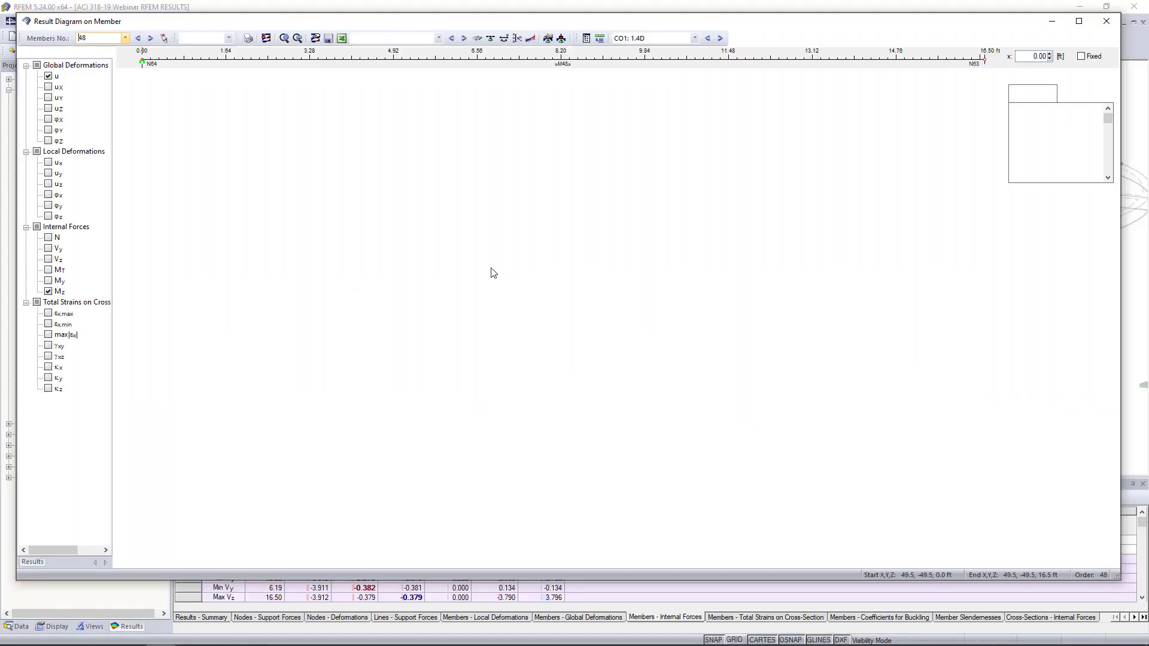
pyautogui.click(51, 238)
pyautogui.click(50, 248)
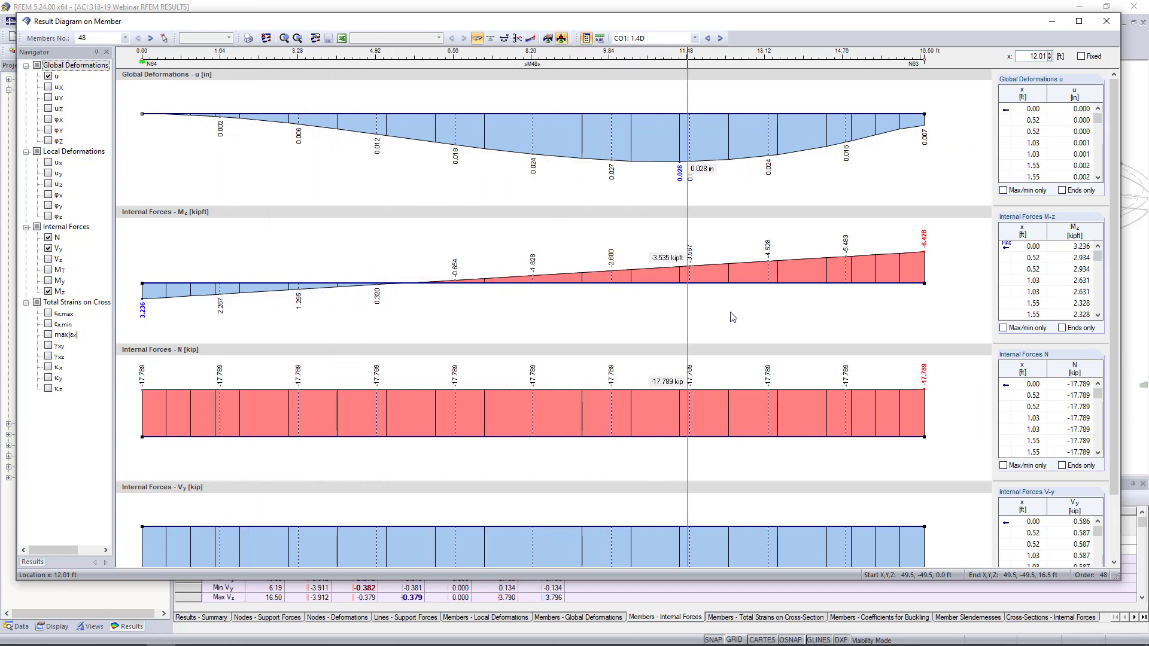
# Review the column's result diagrams for CO3: 1.2D + 1.6L2 and close the diagram window.
pyautogui.click(720, 37)
pyautogui.click(721, 38)
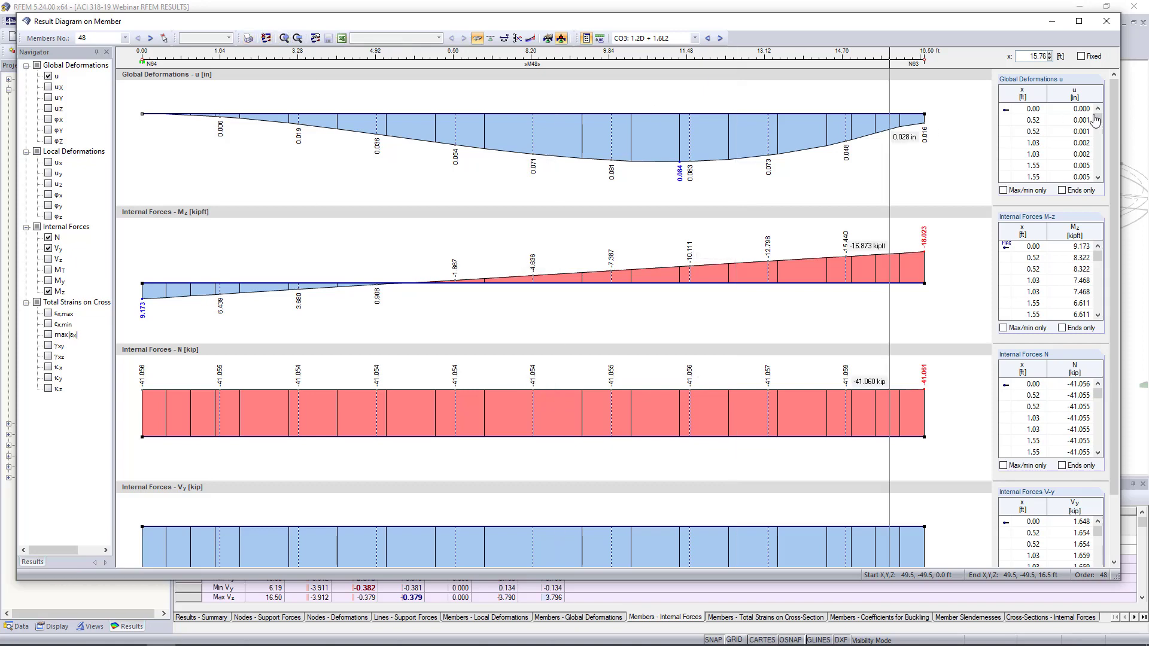
pyautogui.click(1104, 20)
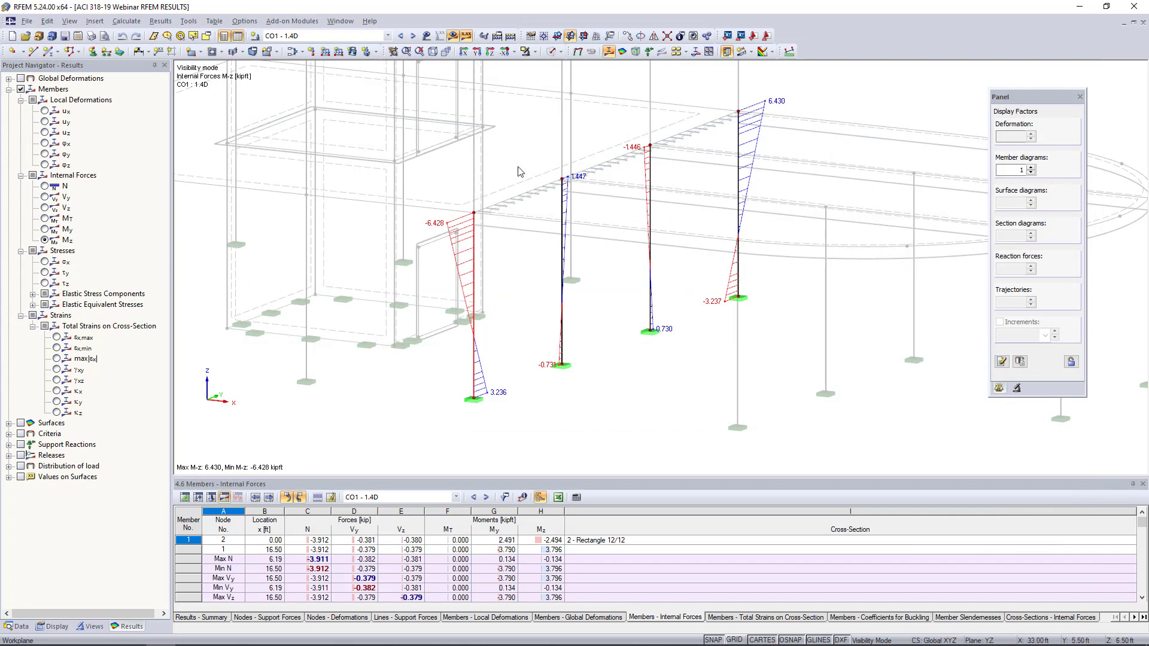
# Hide the member results and turn on the surface results with the basic internal force v-y.
pyautogui.click(9, 89)
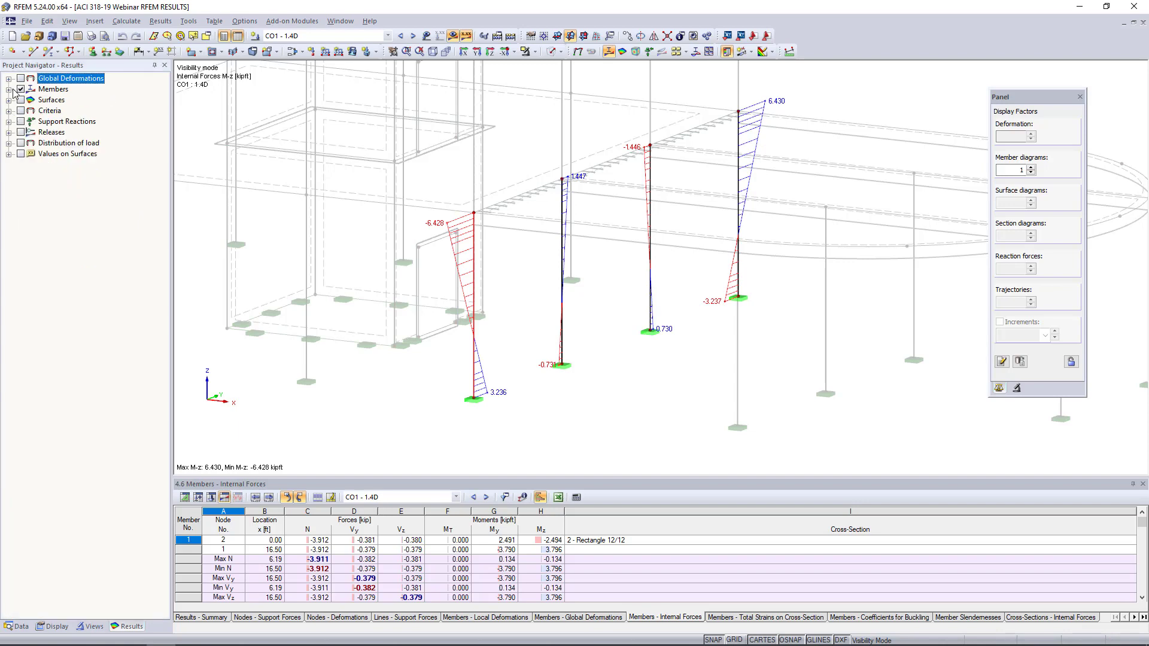
pyautogui.click(20, 89)
pyautogui.click(9, 100)
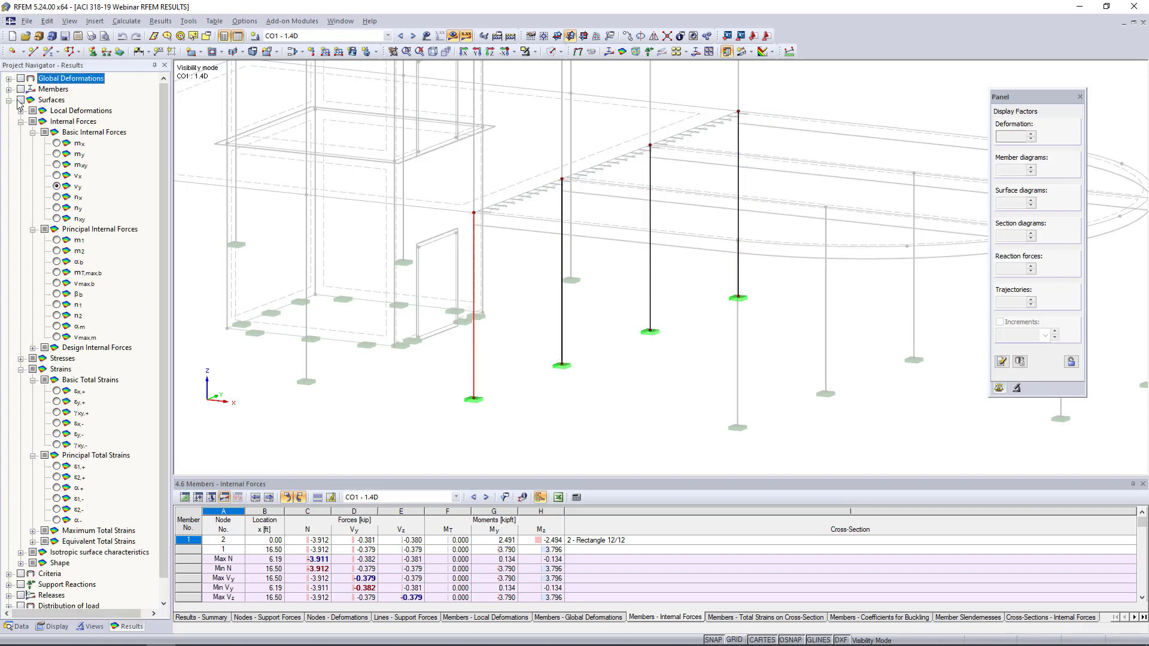
pyautogui.click(530, 38)
pyautogui.click(551, 159)
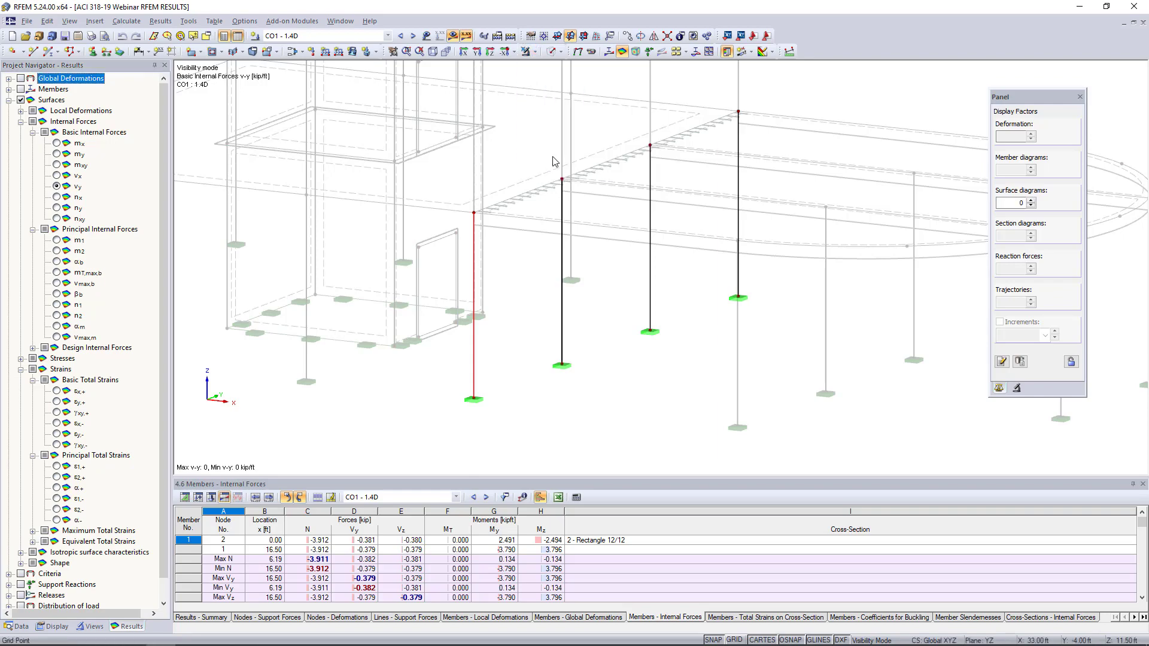
# Cancel the column-only visibility and show only the curved slab.
pyautogui.keyDown('ctrl'); pyautogui.moveTo(711, 279); pyautogui.dragTo(751, 270, button='middle'); pyautogui.keyUp('ctrl')
pyautogui.moveTo(820, 284); pyautogui.dragTo(777, 153)
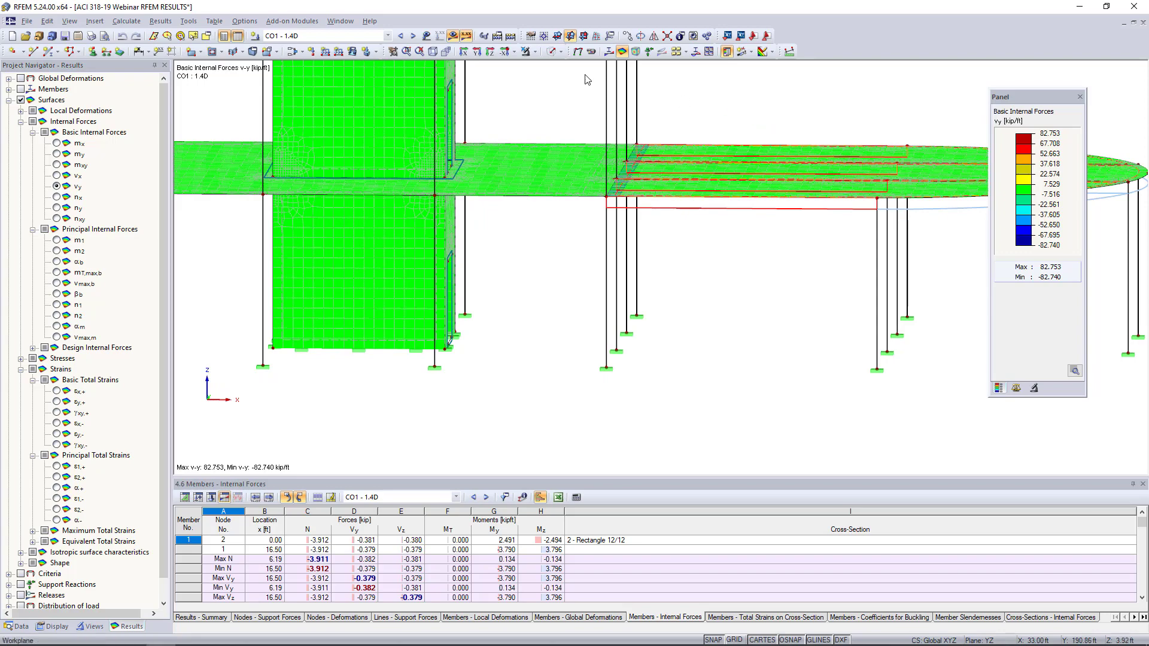
pyautogui.click(541, 53)
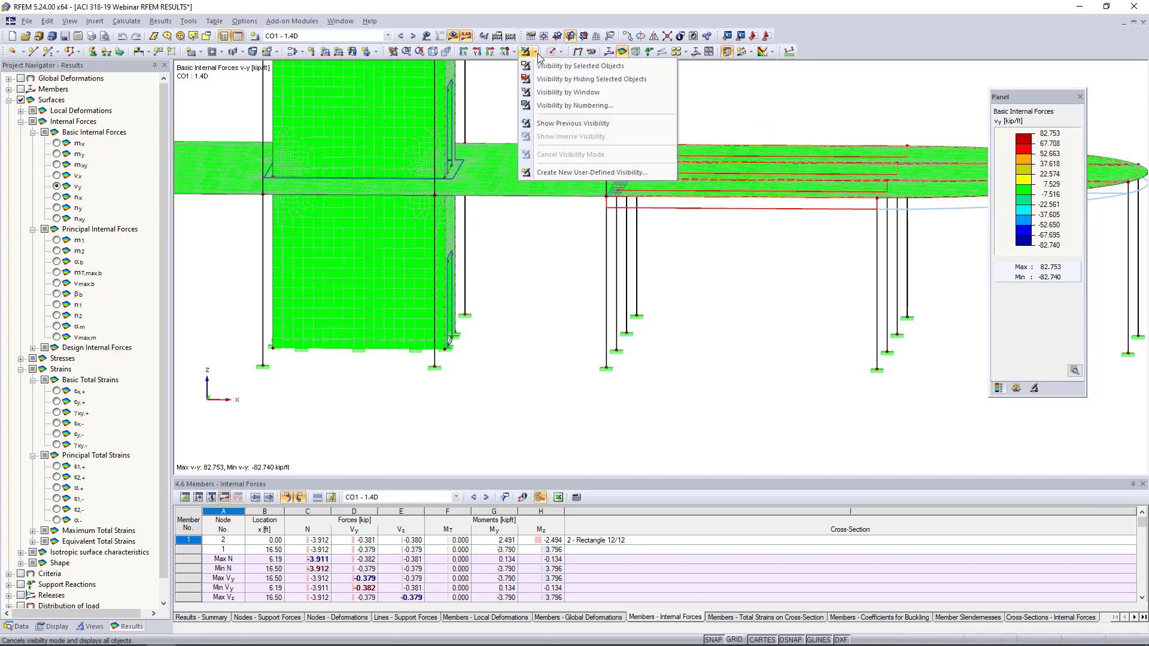
pyautogui.click(551, 67)
pyautogui.keyDown('ctrl'); pyautogui.moveTo(754, 261); pyautogui.dragTo(655, 314, button='middle'); pyautogui.keyUp('ctrl')
pyautogui.click(711, 301)
pyautogui.moveTo(726, 280); pyautogui.dragTo(508, 327, button='middle')
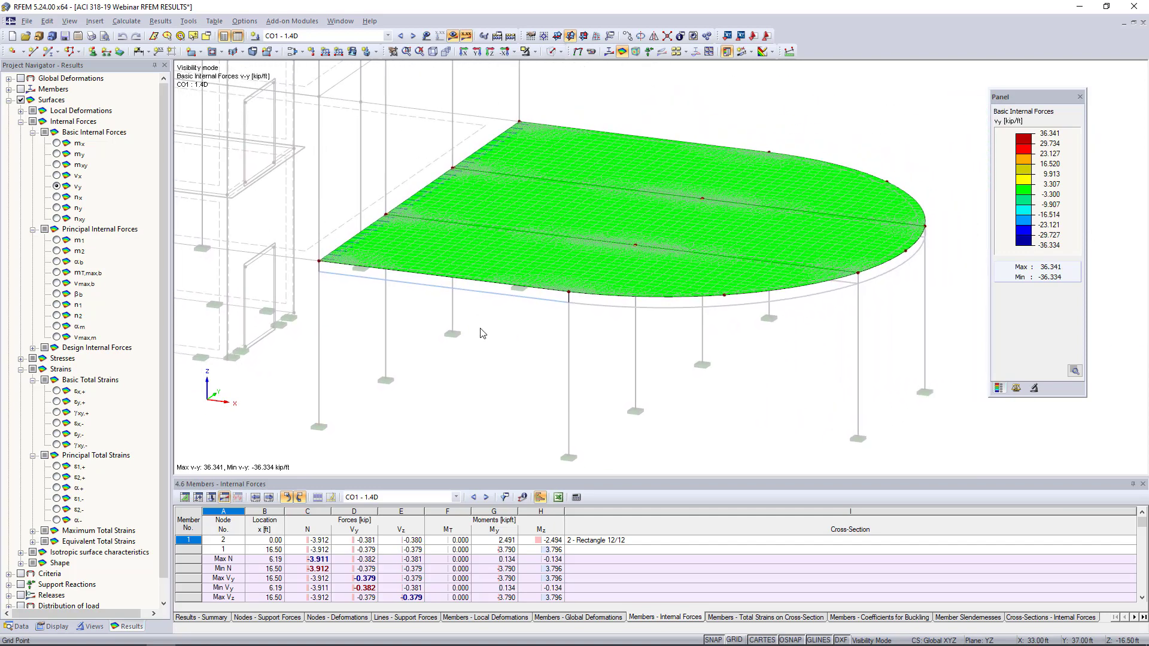
# Display the basic moment m-x on the curved slab with a smooth color transition.
pyautogui.click(56, 143)
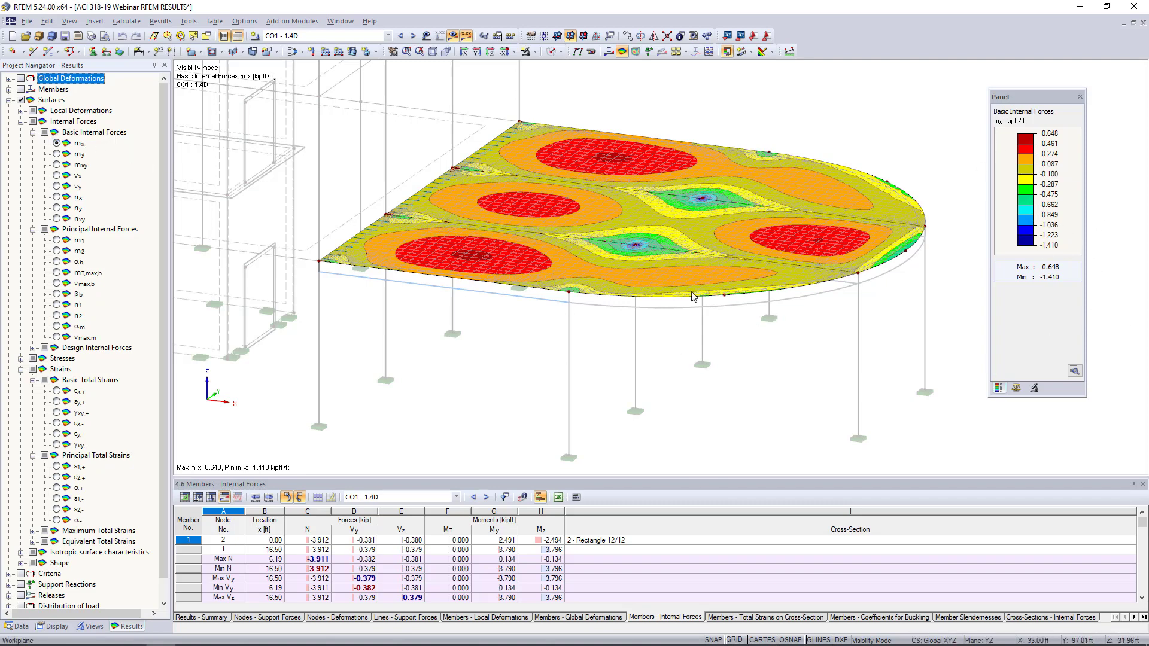
pyautogui.click(1074, 371)
pyautogui.click(997, 509)
pyautogui.click(1075, 411)
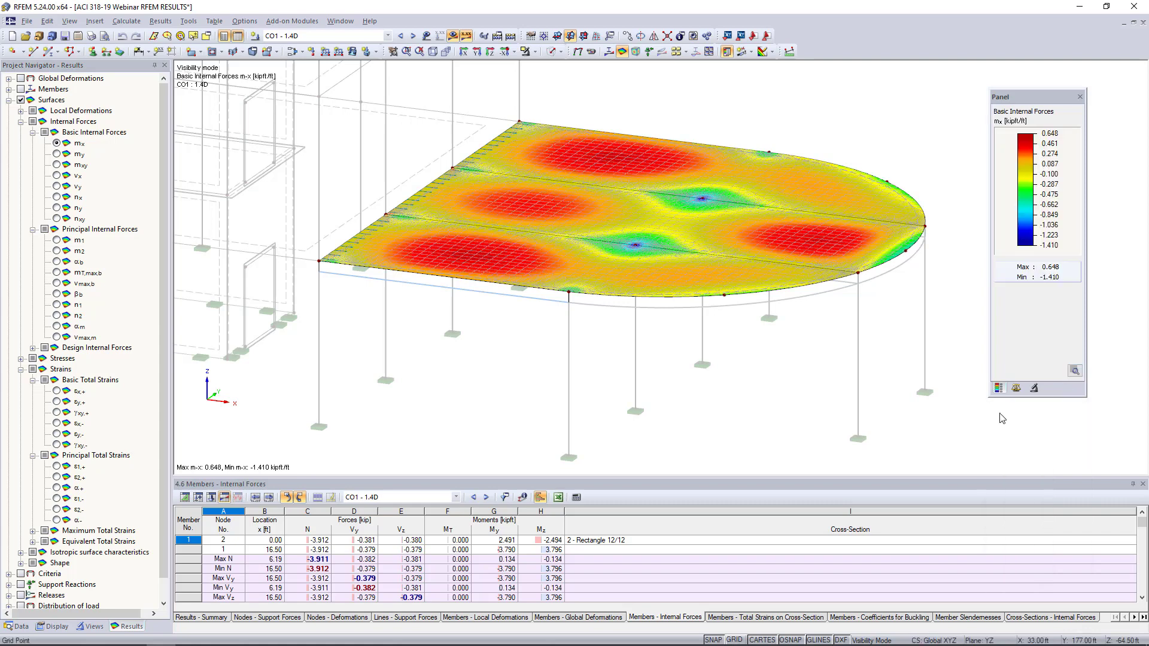
# For CO2 - 1.2D + 1.6L1, display the slab's basic moment m-y and principal moments m-1 and m-2.
pyautogui.click(414, 36)
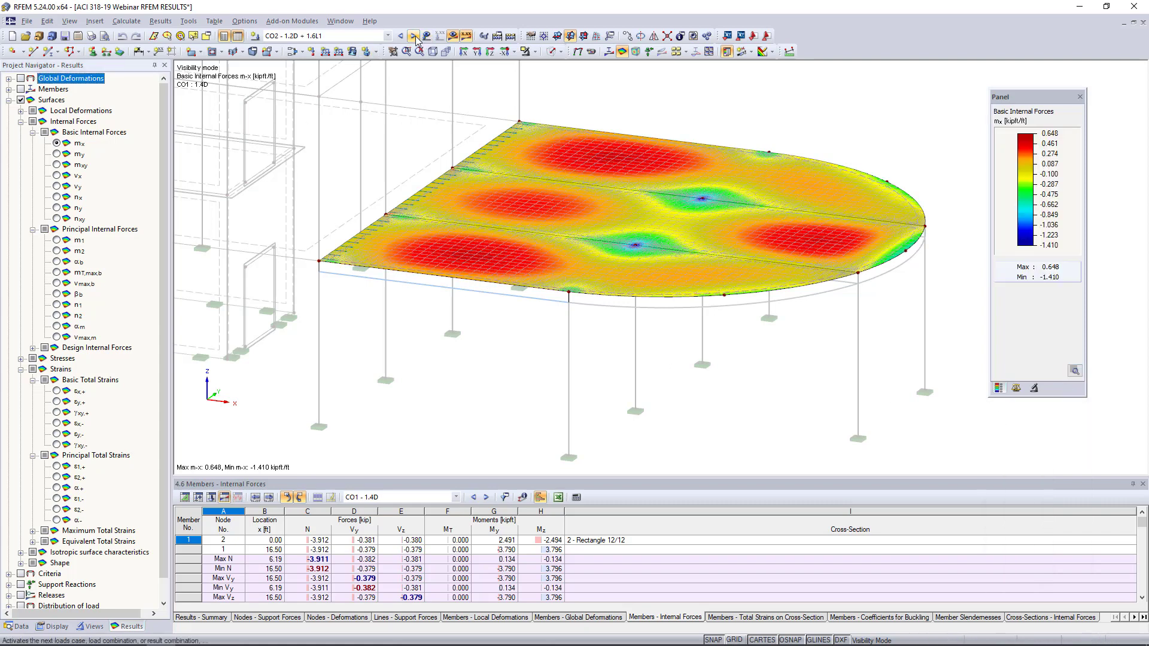
pyautogui.click(57, 153)
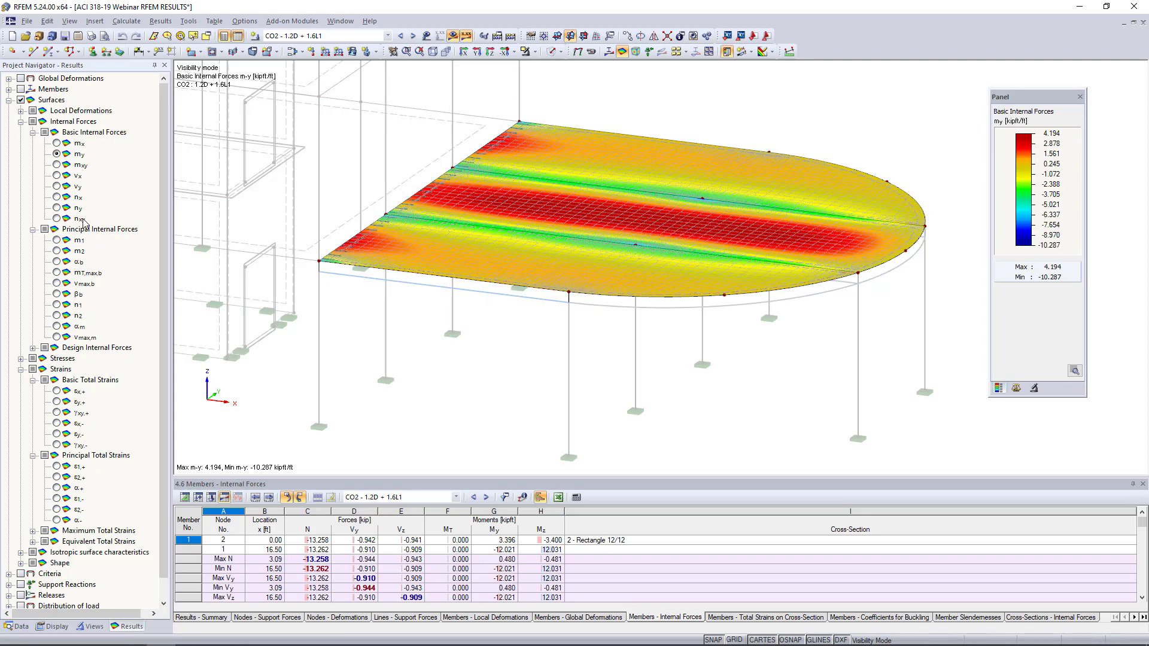
pyautogui.click(57, 240)
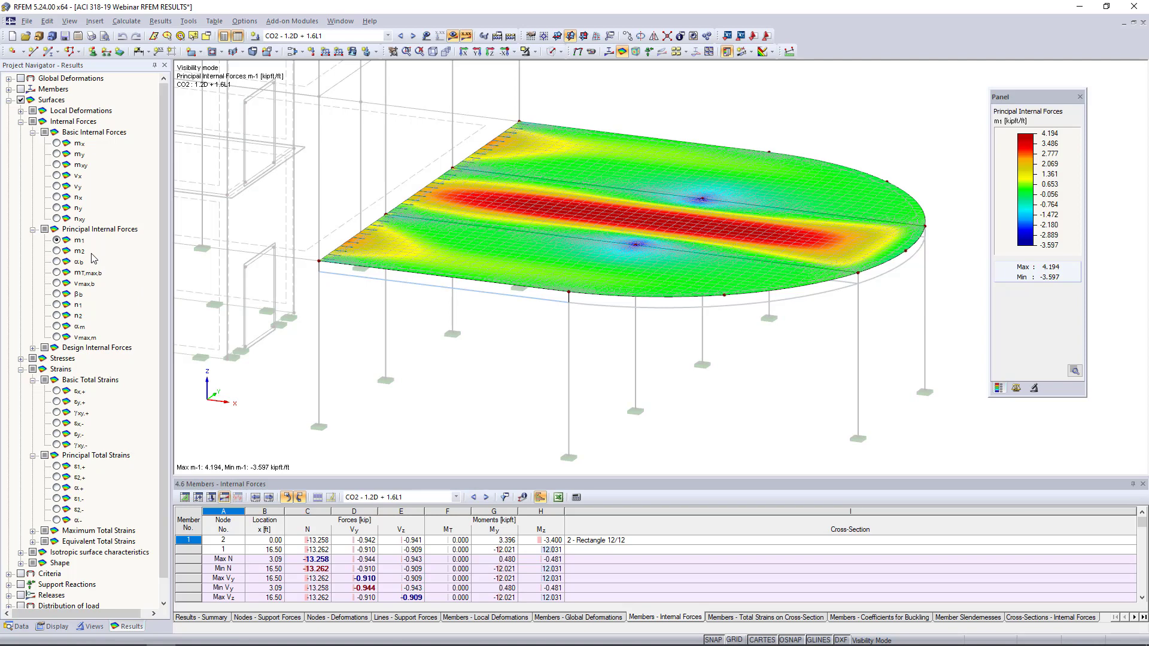
pyautogui.click(57, 251)
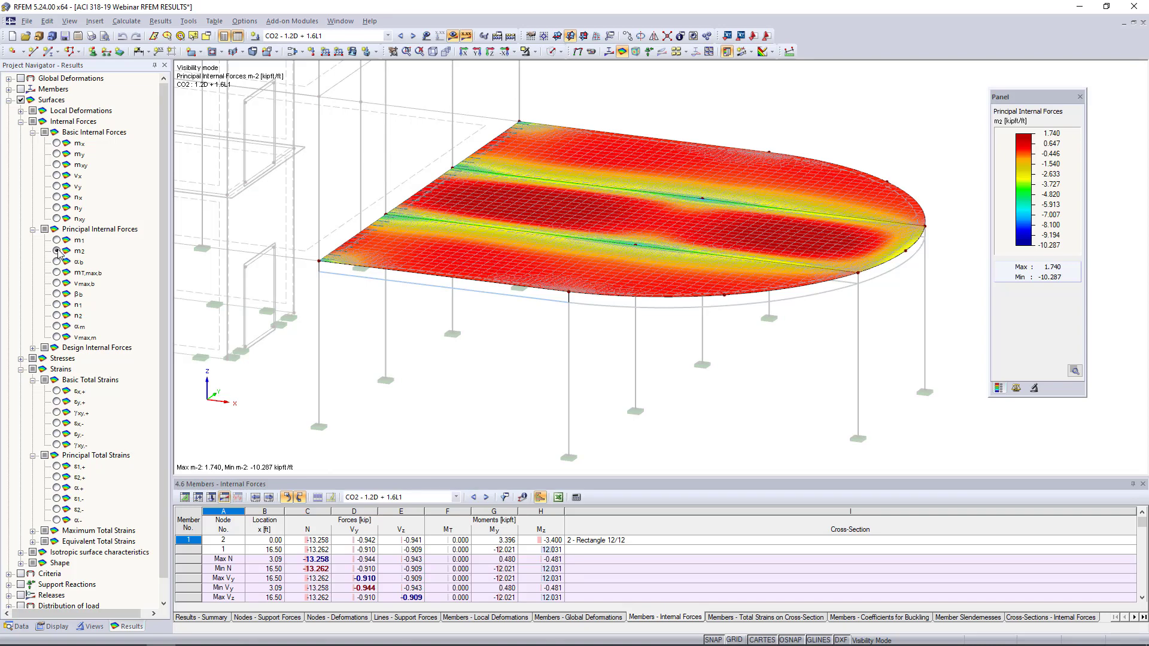
pyautogui.click(57, 240)
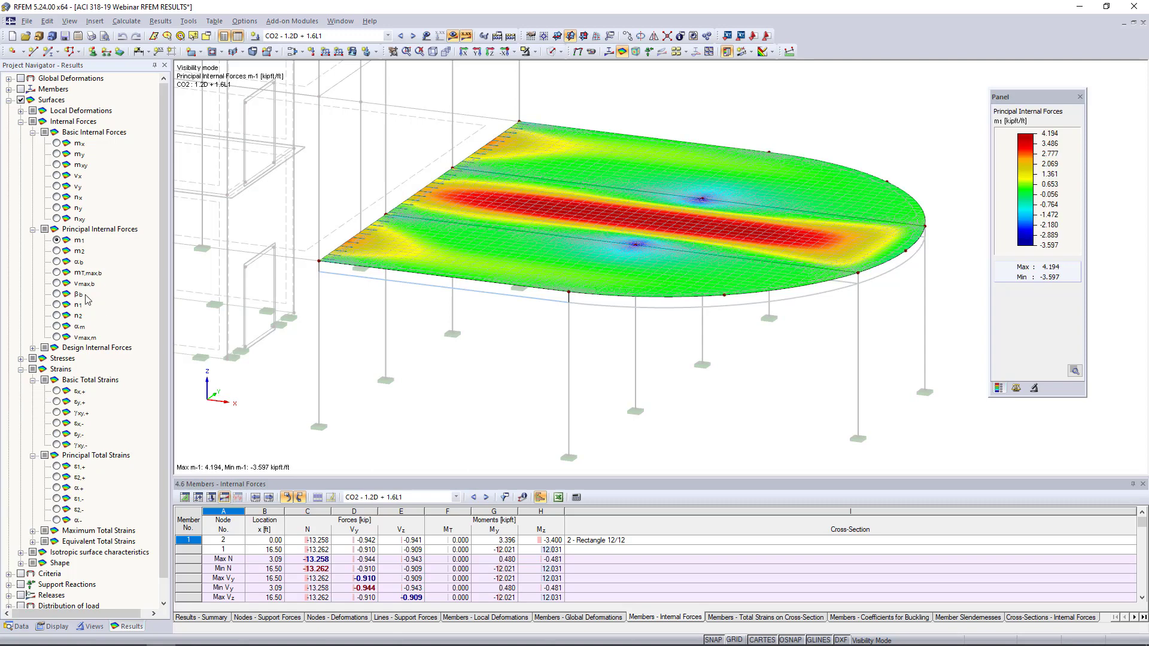
# Display the basic total strain εx,+ and the principal total strain ε1,+ on the curved slab.
pyautogui.click(57, 391)
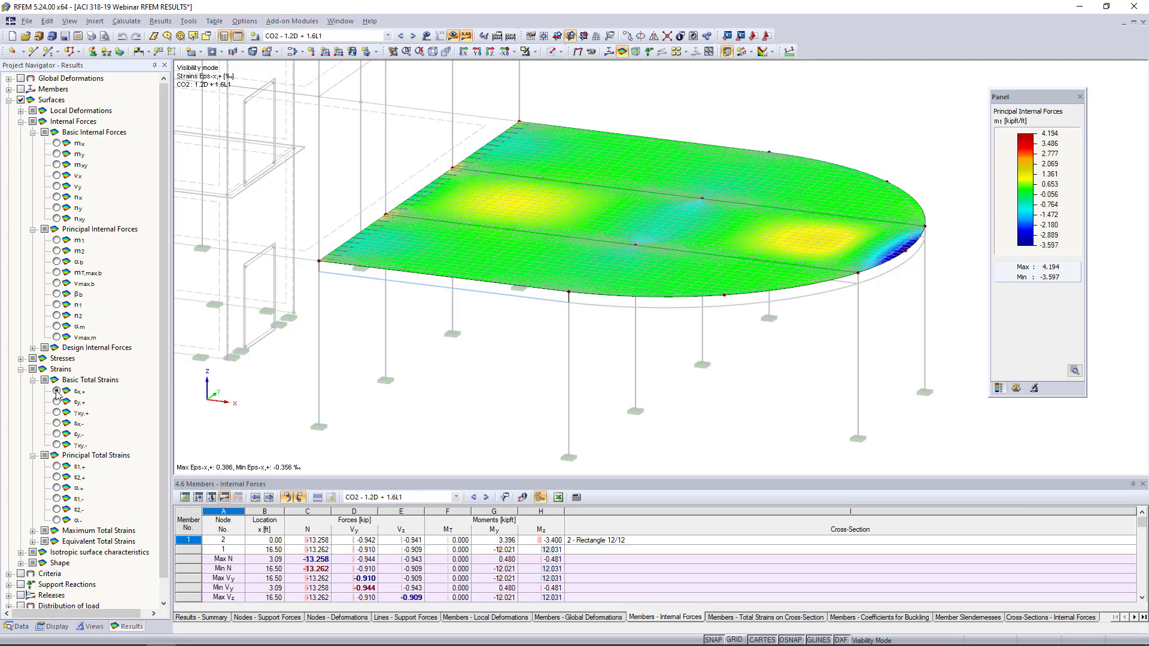
pyautogui.click(57, 466)
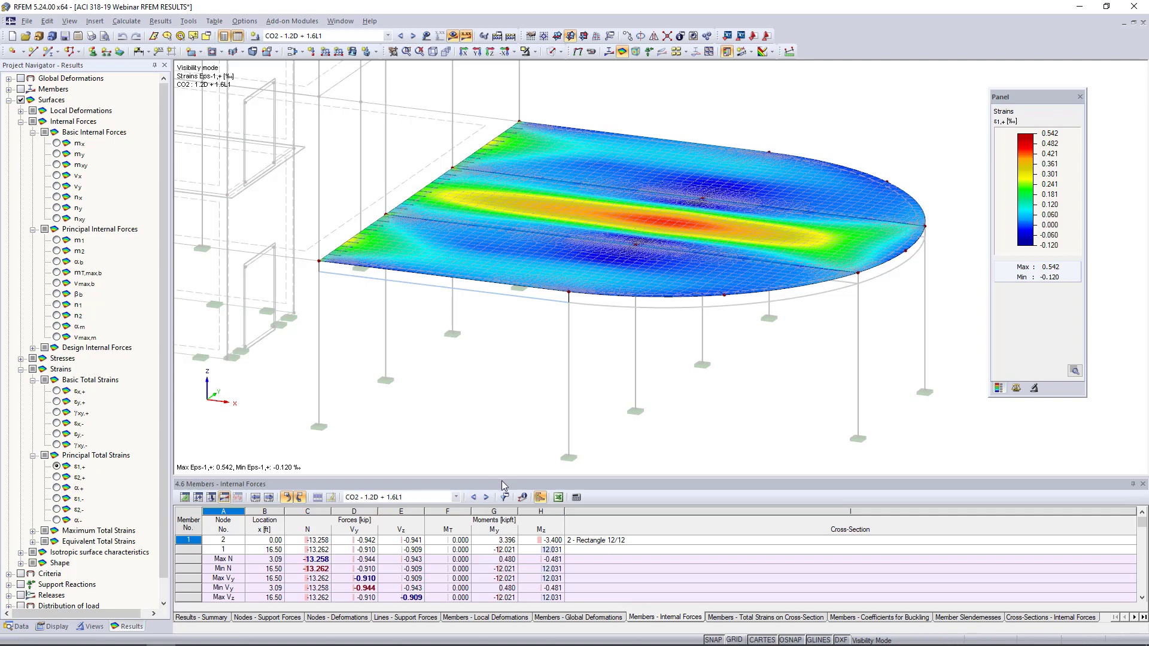
# Open the results table of the surfaces' principal total strains and examine its grid point values for CO2.
pyautogui.click(1143, 618)
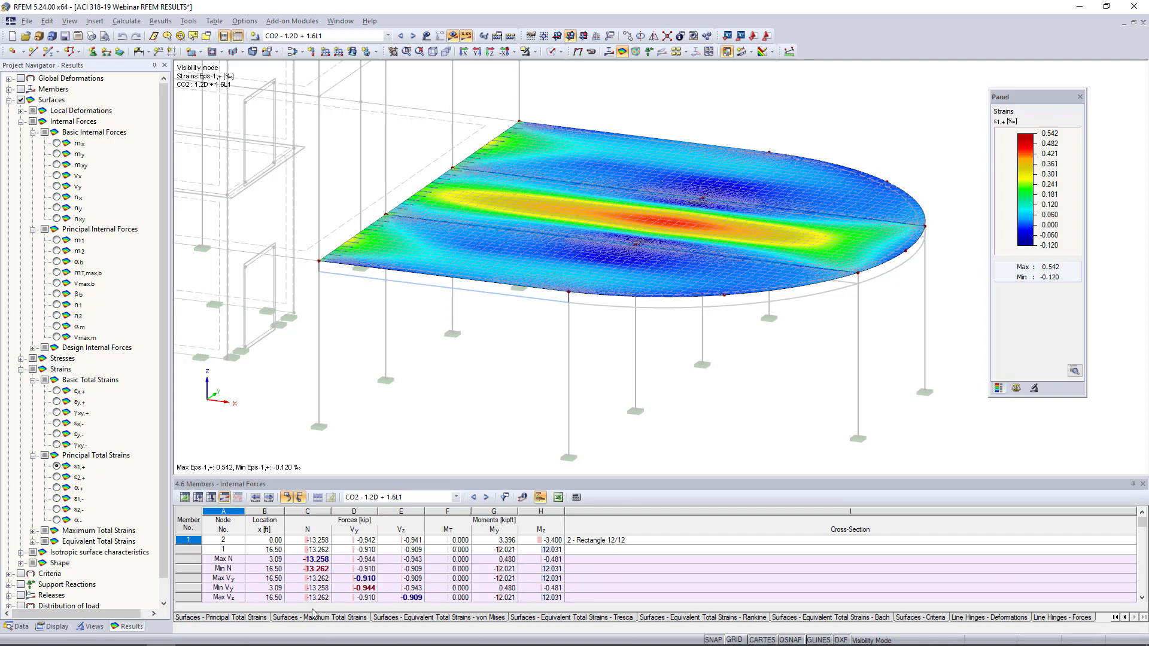
pyautogui.click(250, 618)
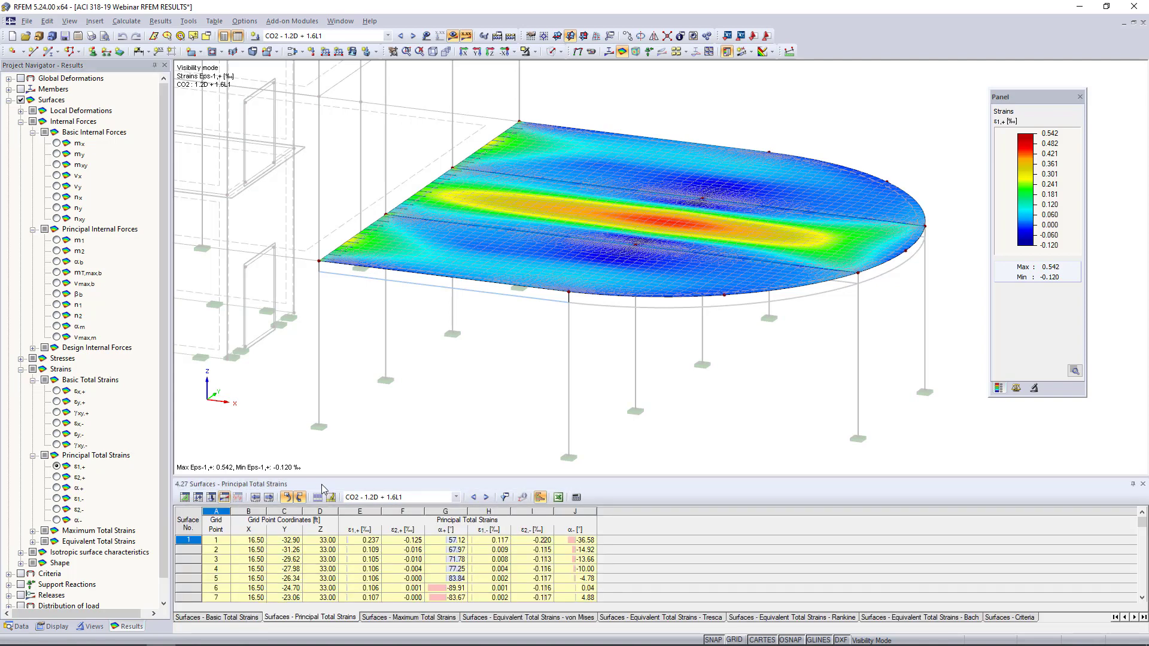
pyautogui.moveTo(328, 475)
pyautogui.mouseDown()
pyautogui.moveTo(348, 380)
pyautogui.moveTo(344, 259)
pyautogui.mouseUp()
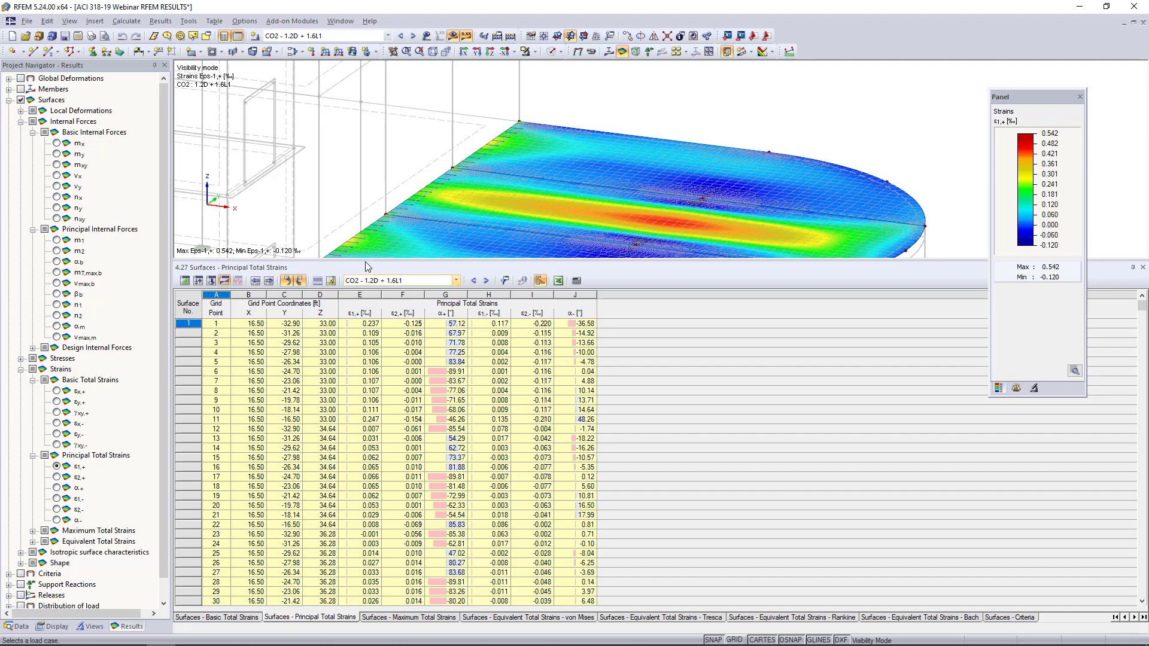
pyautogui.moveTo(389, 260); pyautogui.dragTo(397, 415)
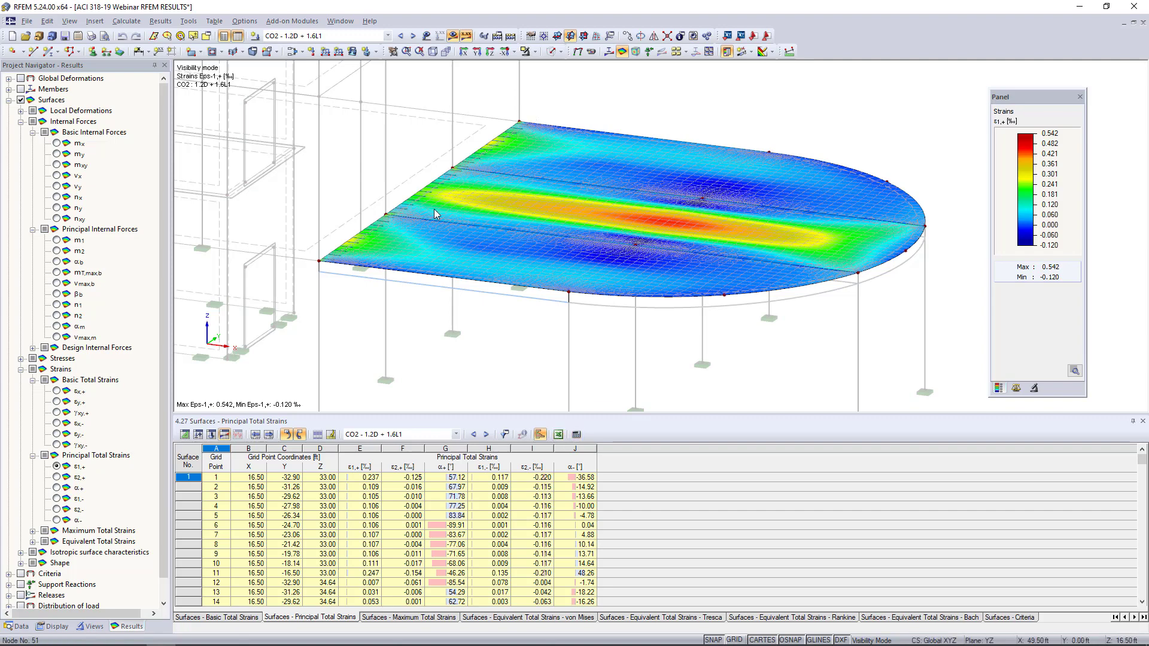
# Start the RF-CONCRETE Members add-on module for the design of concrete members.
pyautogui.click(19, 627)
pyautogui.scroll(-7, 47, 340)
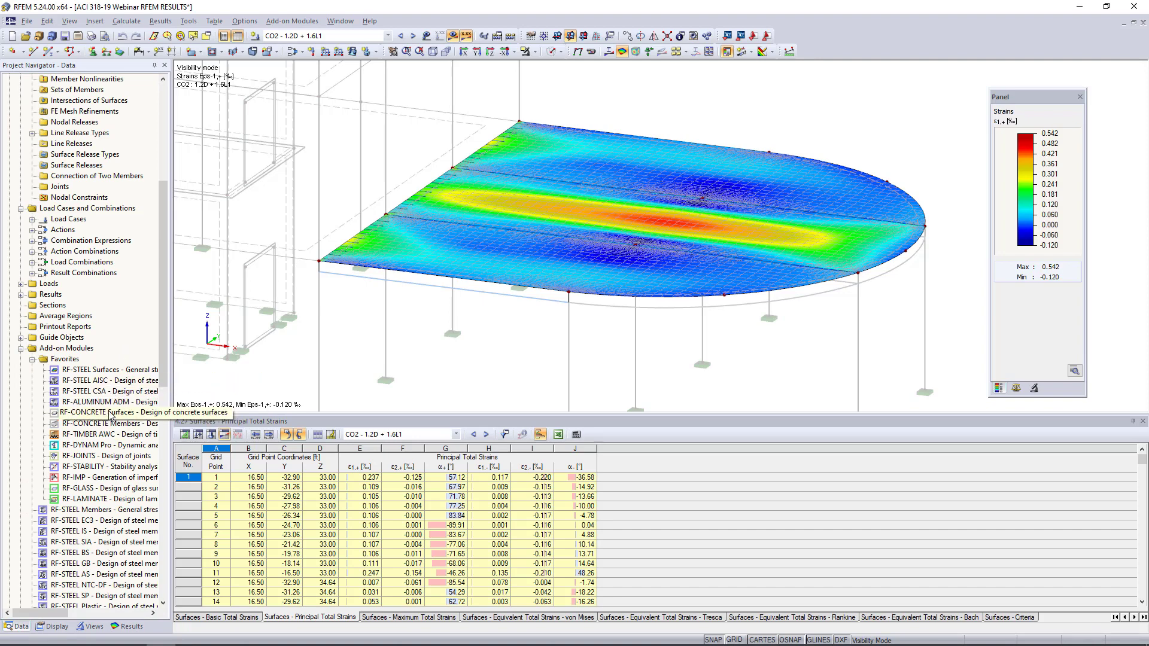
pyautogui.scroll(-1, 107, 404)
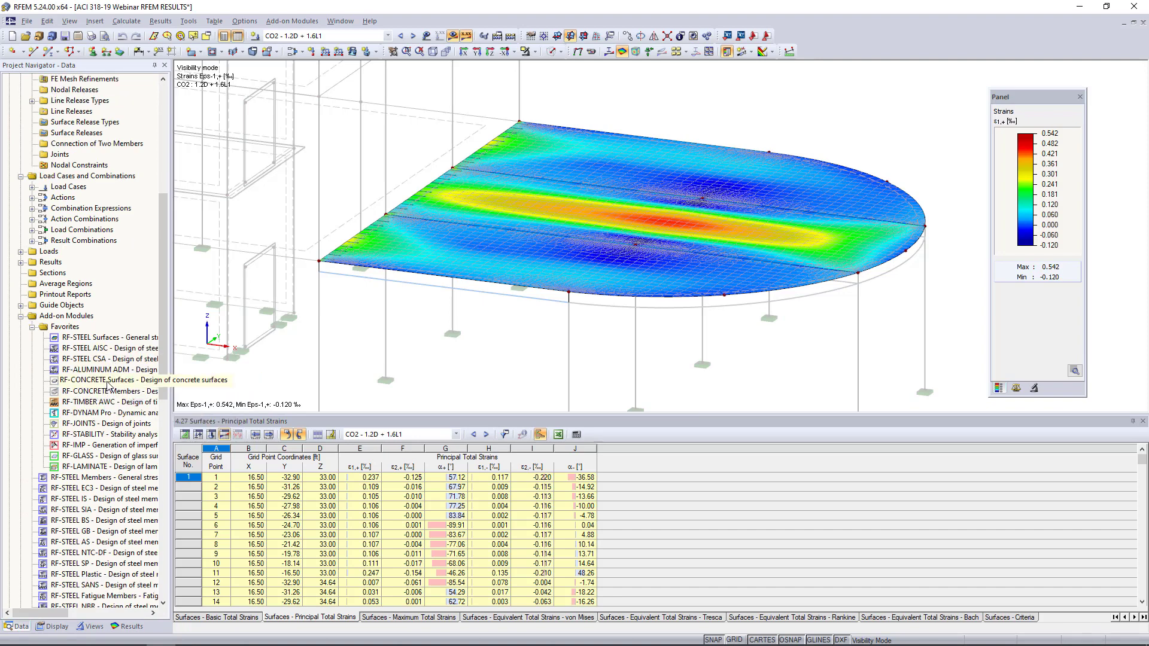
pyautogui.rightClick(121, 381)
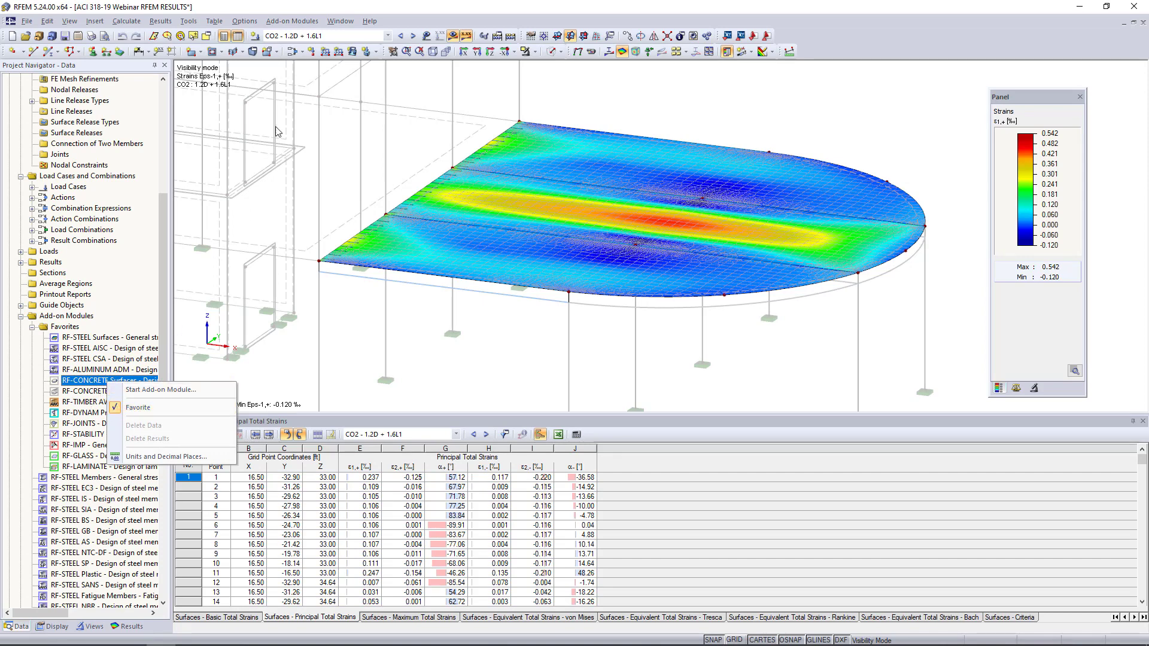
pyautogui.click(292, 22)
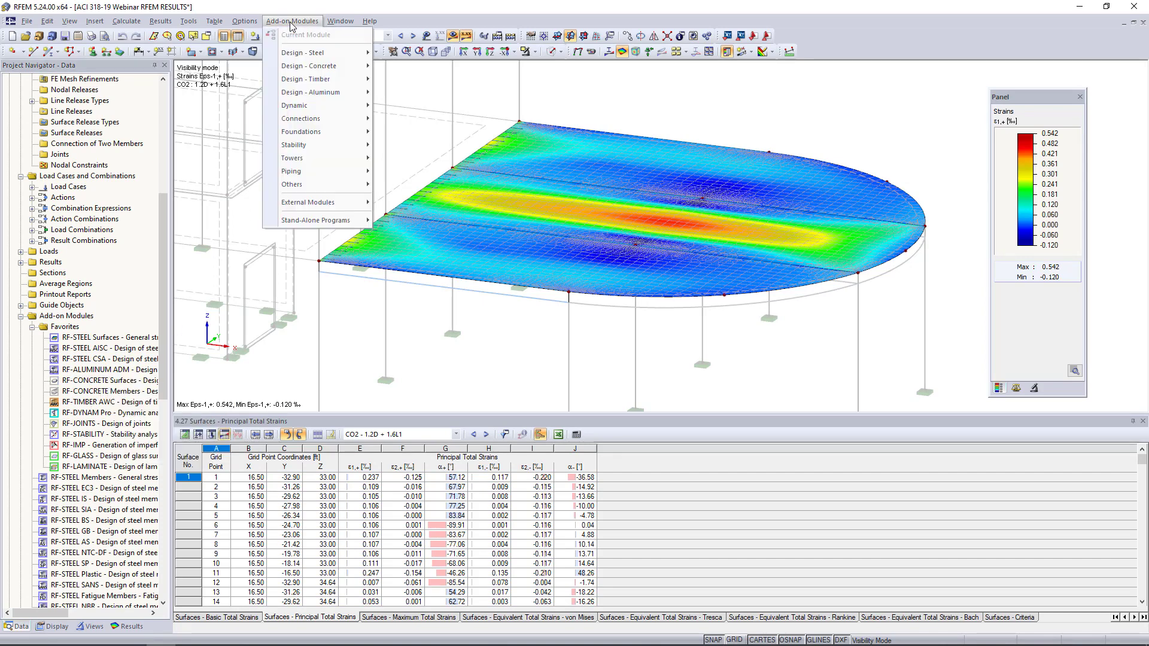
pyautogui.moveTo(303, 70)
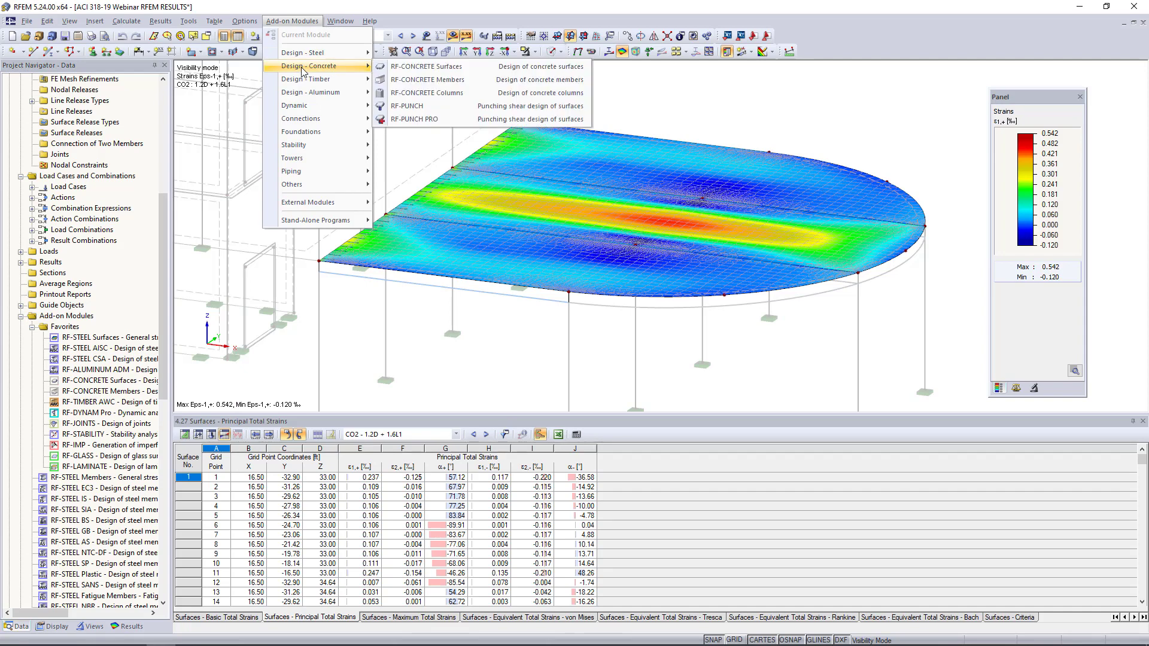
pyautogui.click(402, 80)
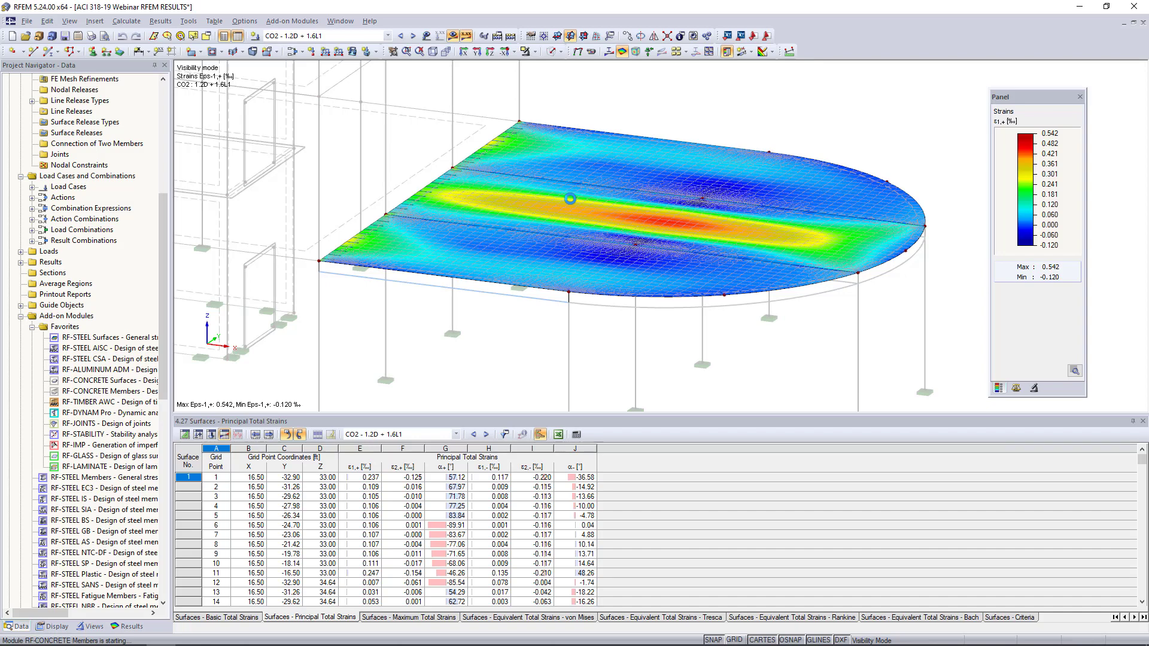
# Switch to the presentation and advance to the ACI 318-19 Updates slide on reinforcement strain revisions.
pyautogui.press('super+Tab')
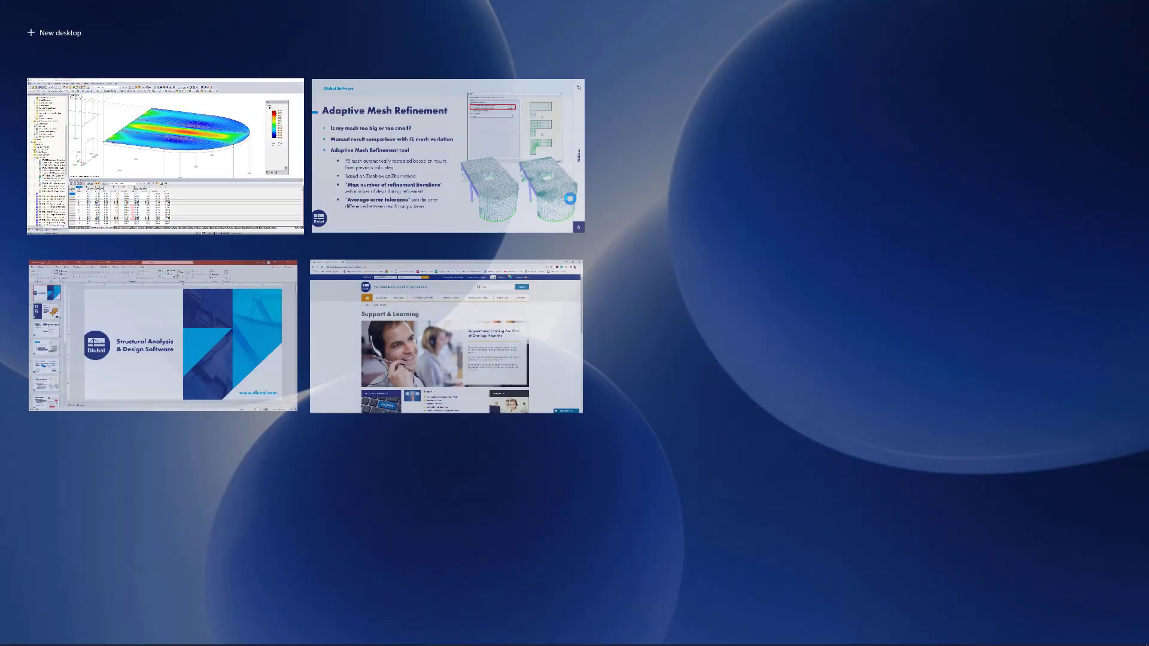
pyautogui.click(475, 158)
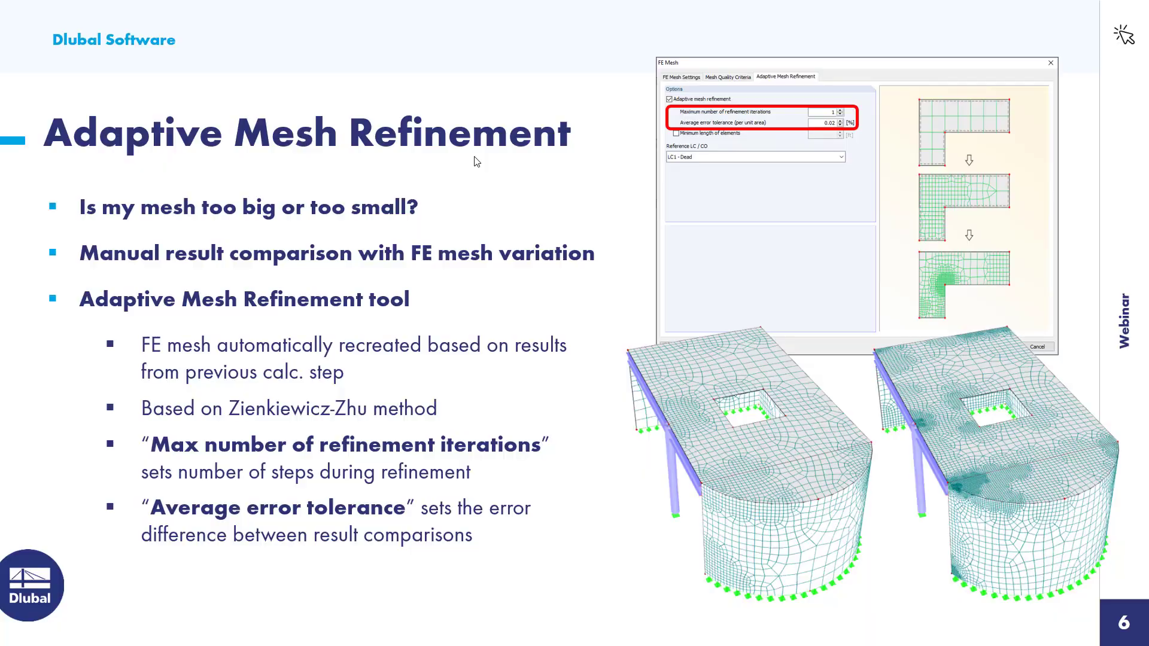
pyautogui.click(477, 162)
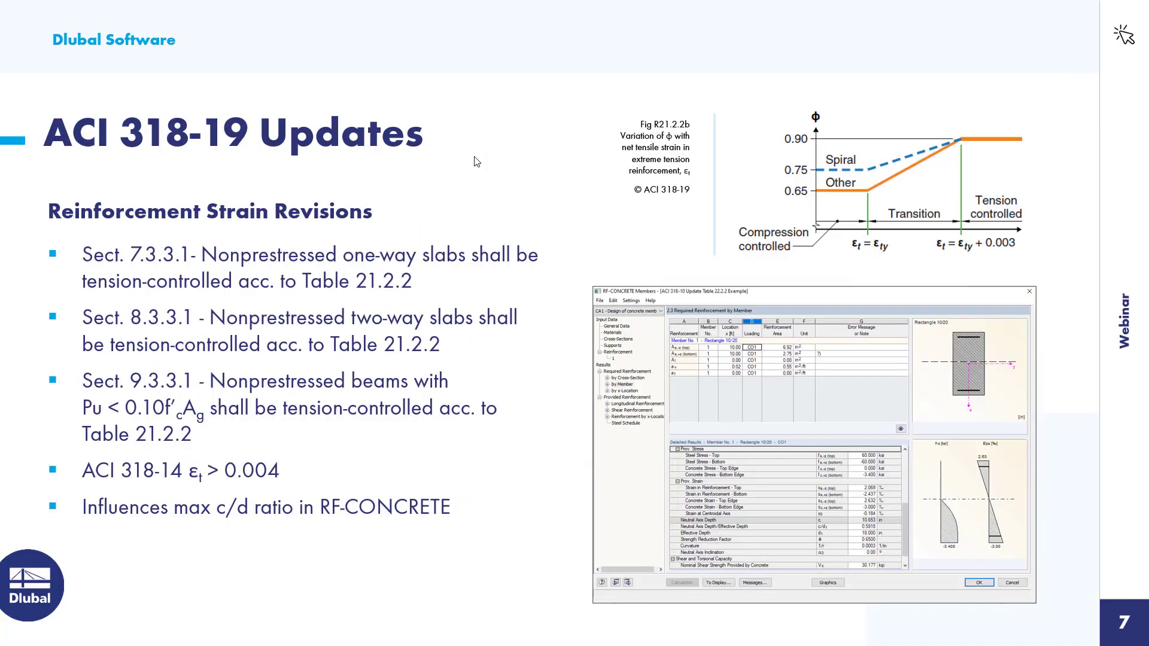
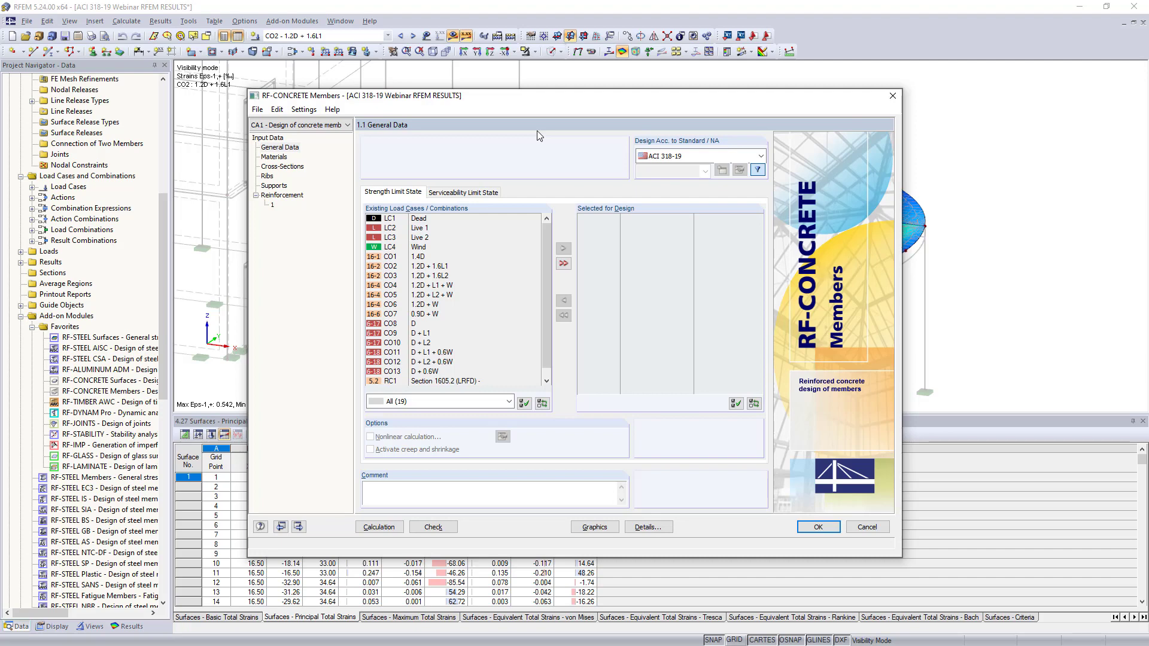
# Keep ACI 318-19 as the design standard and select CO1 through CO7 for the strength limit state design.
pyautogui.moveTo(511, 101); pyautogui.dragTo(518, 81)
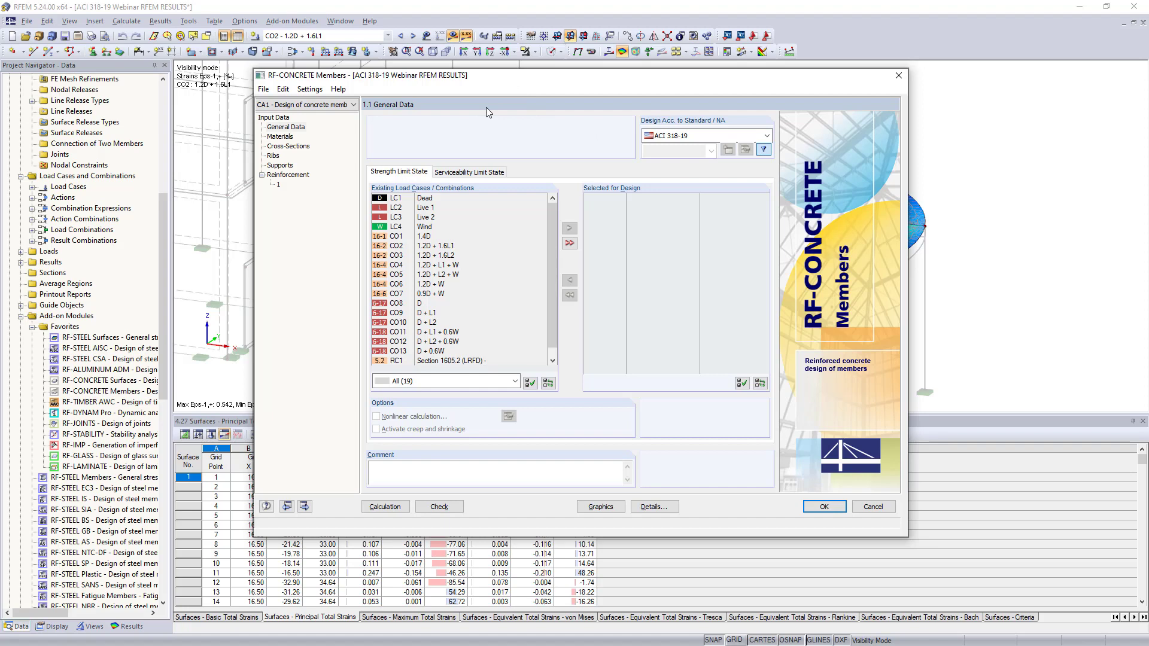
pyautogui.click(696, 136)
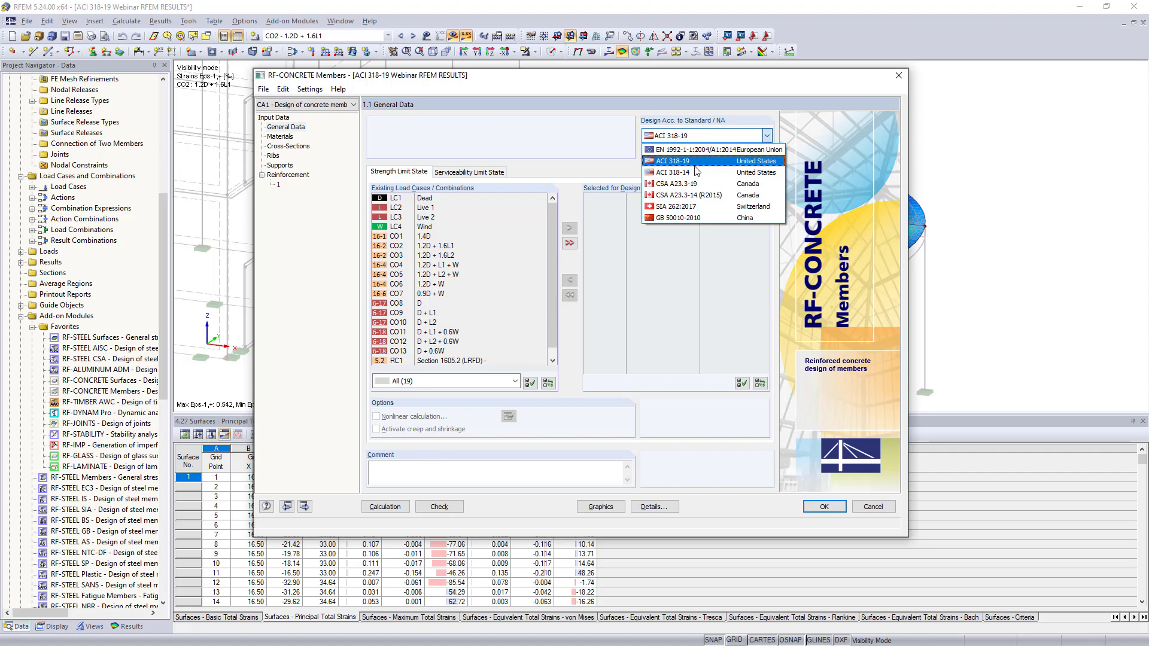
pyautogui.click(648, 139)
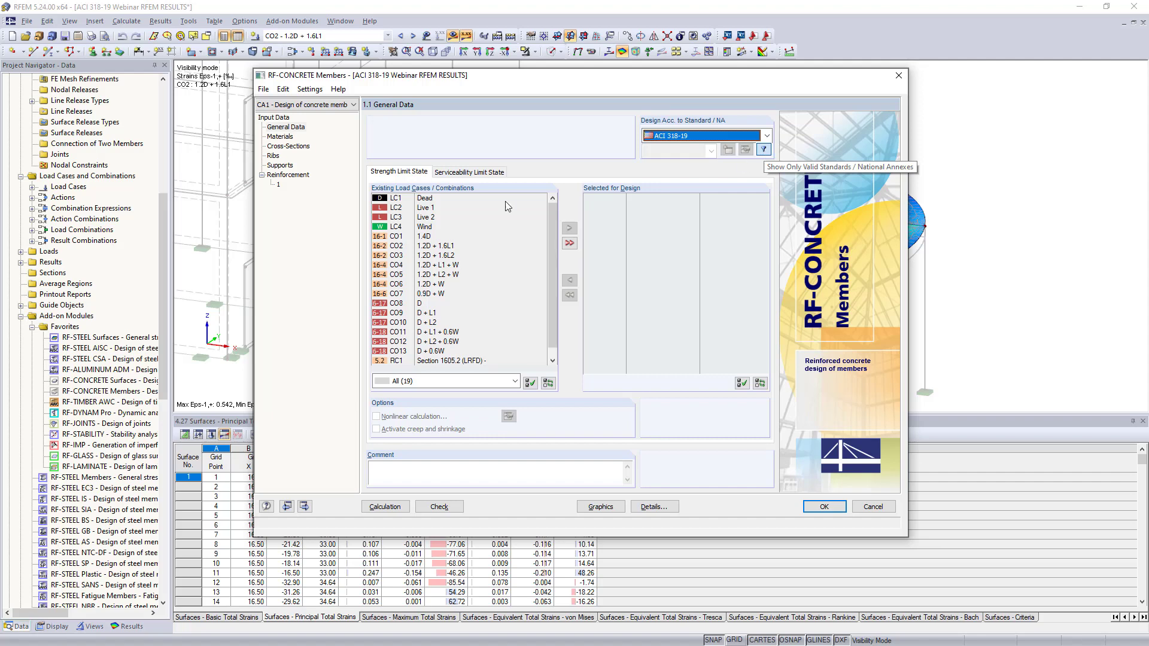
pyautogui.click(448, 236)
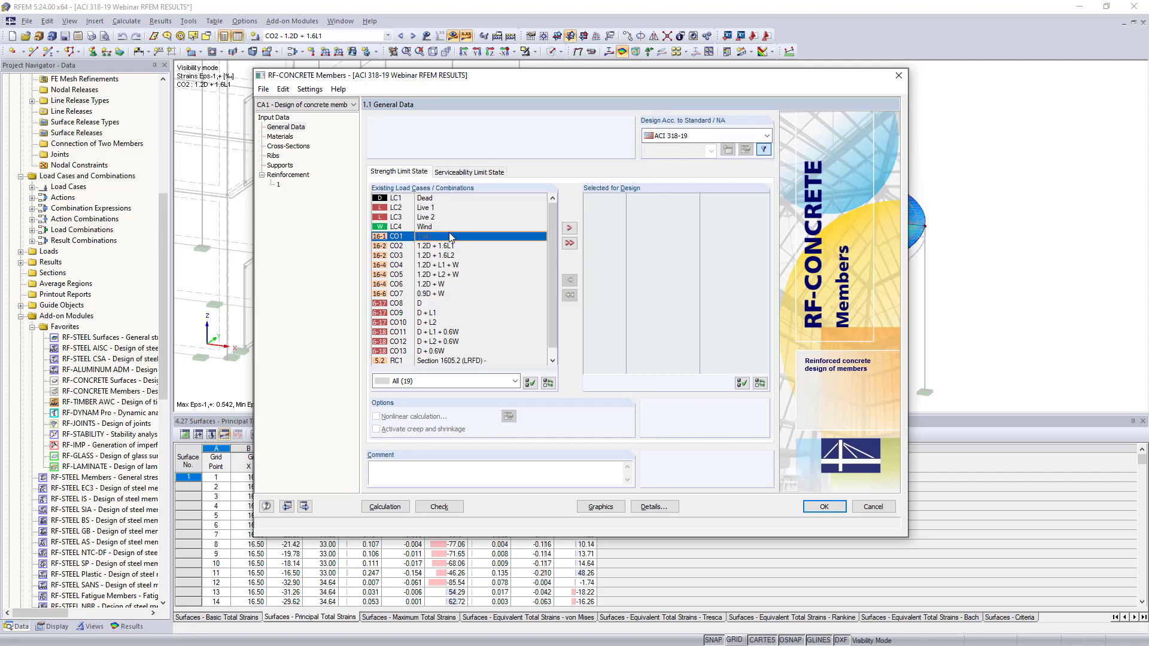
pyautogui.keyDown('shift'); pyautogui.click(439, 294); pyautogui.keyUp('shift')
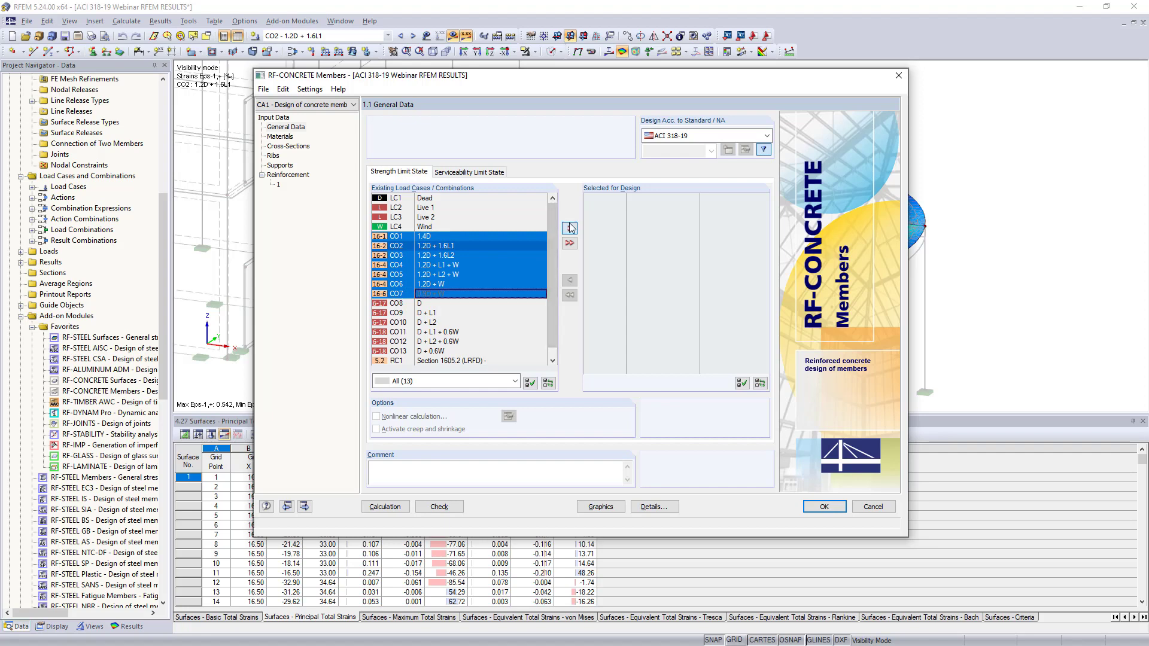
pyautogui.click(569, 228)
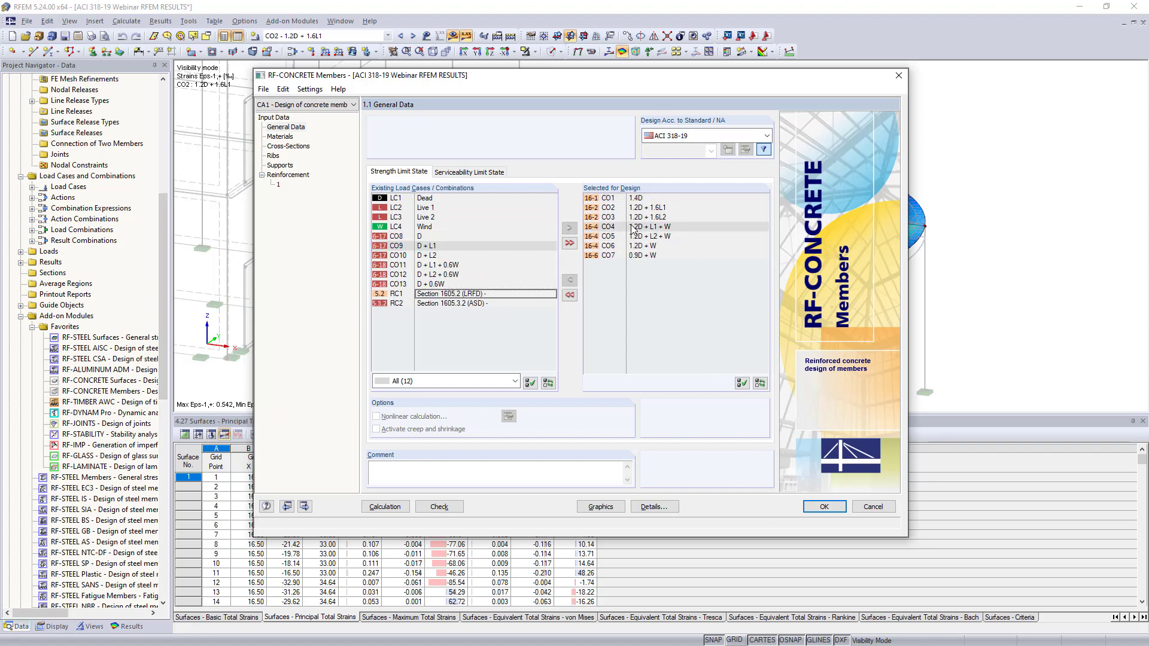
# Select load combinations CO8 through CO13 for the serviceability limit state design.
pyautogui.click(483, 174)
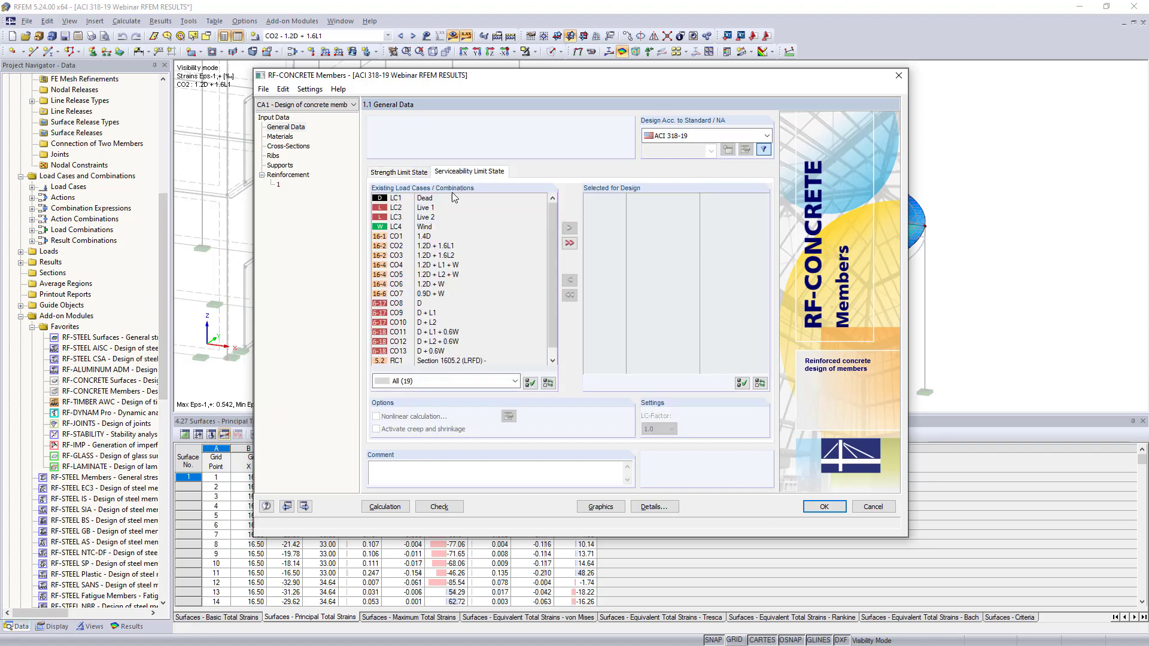
pyautogui.moveTo(416, 304); pyautogui.dragTo(439, 352)
pyautogui.click(569, 228)
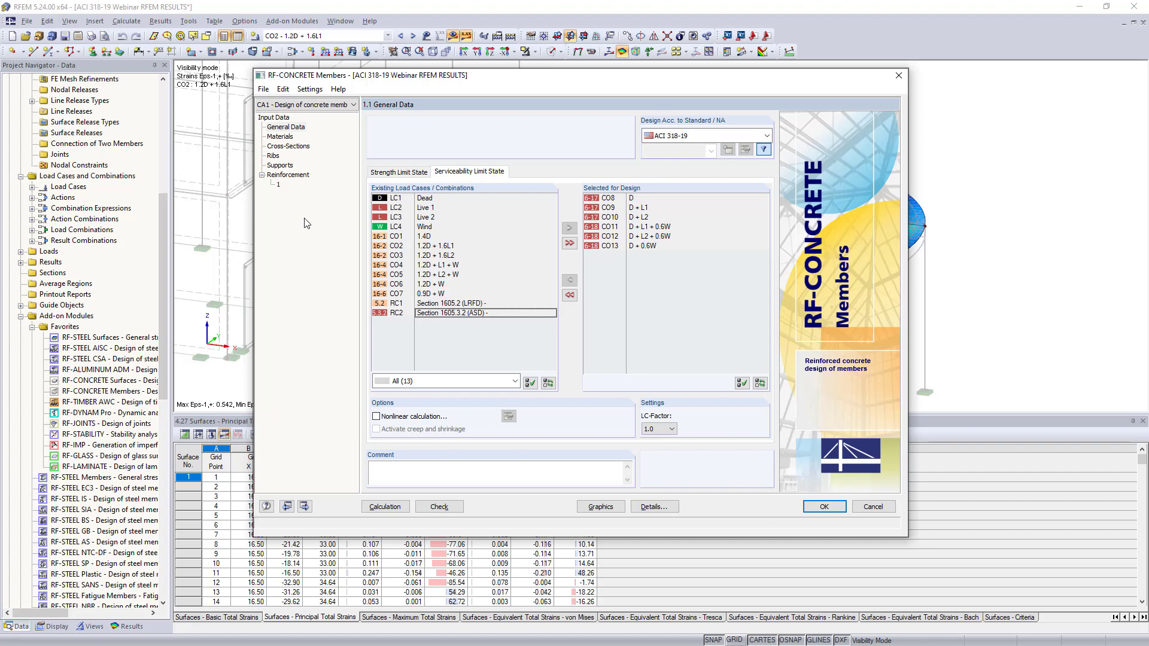
# In the material data, use Grade 60 reinforcing steel for the 4000 psi concrete.
pyautogui.click(280, 138)
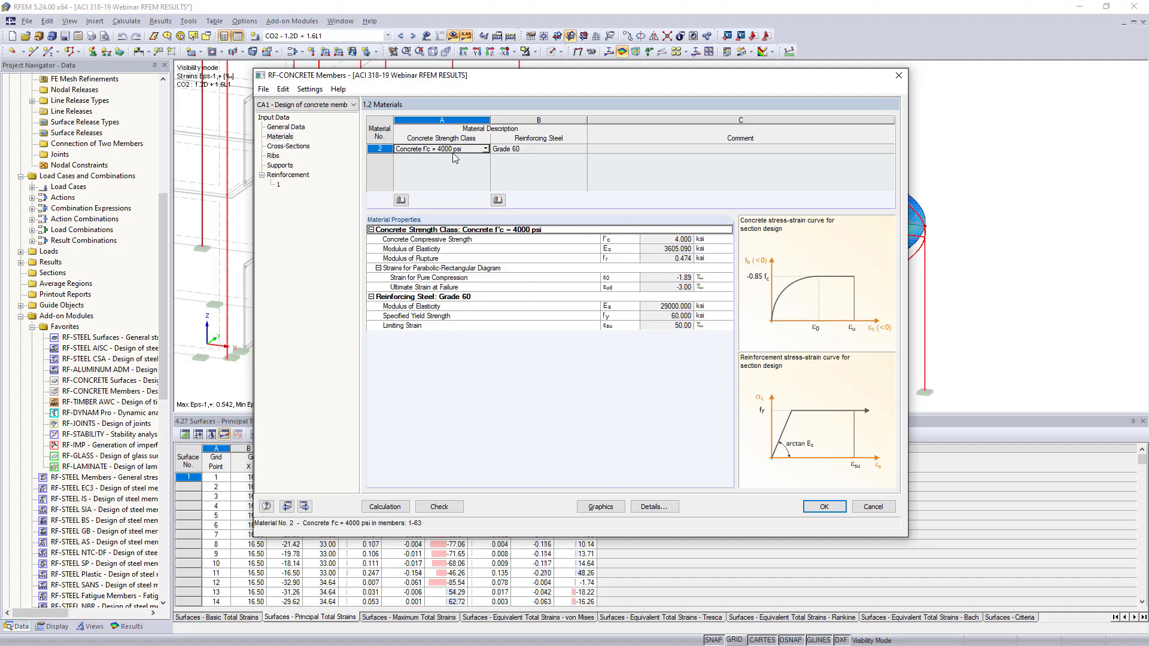
pyautogui.click(539, 149)
pyautogui.click(582, 149)
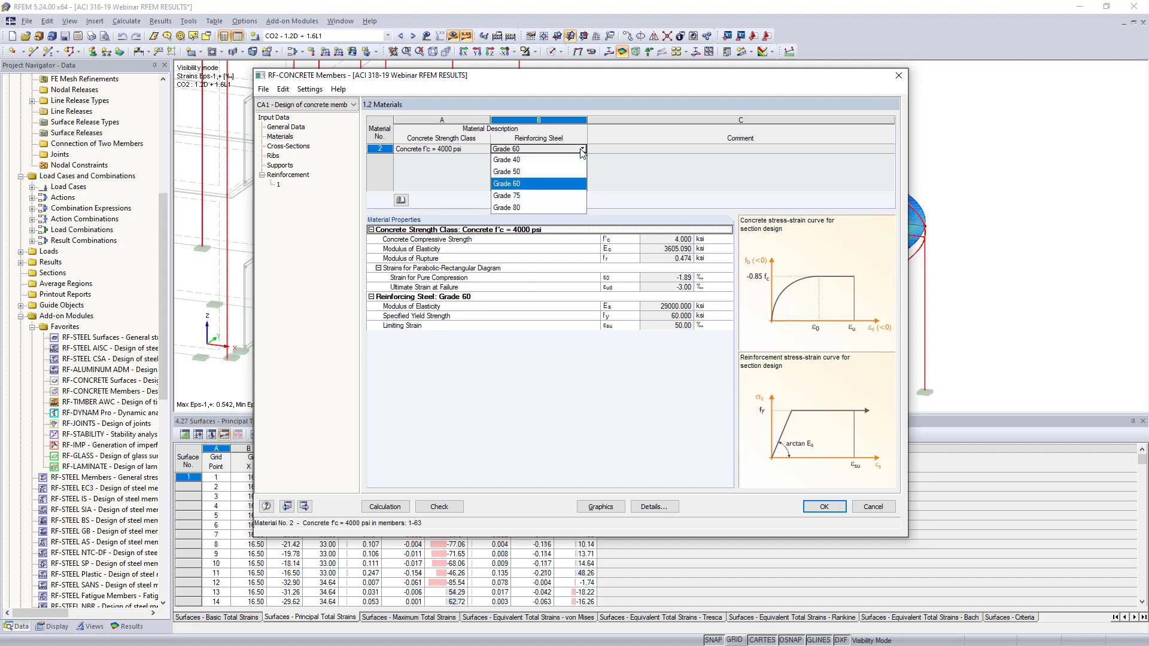
pyautogui.click(559, 185)
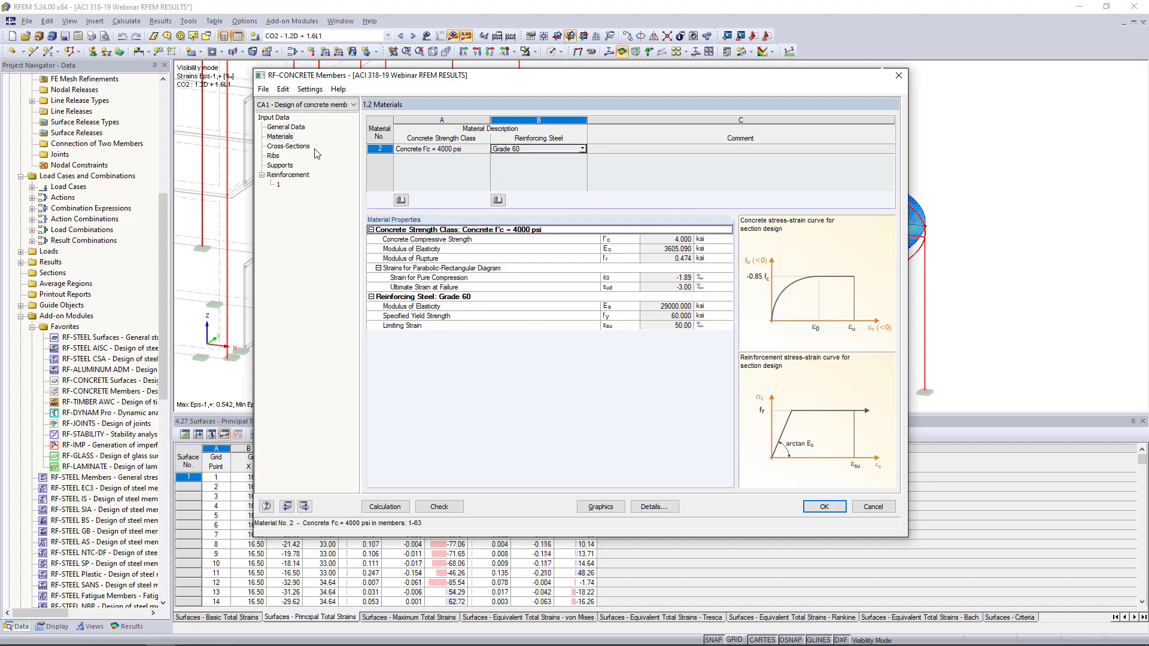
# Review the Rectangle 10/18 and Rectangle 12/12 cross-sections in the module's input data.
pyautogui.click(289, 146)
pyautogui.click(500, 149)
pyautogui.click(498, 158)
pyautogui.click(488, 149)
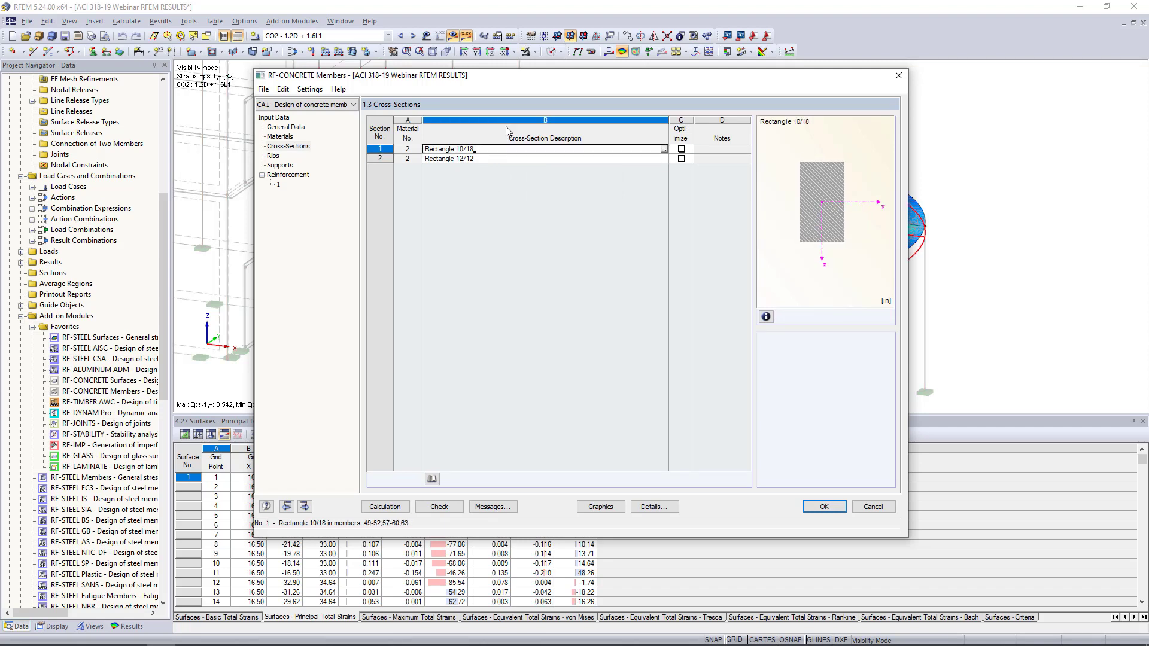
# Examine the rib effective widths and section shapes of members 49 and 50, comparing them with their locations in the model.
pyautogui.click(273, 157)
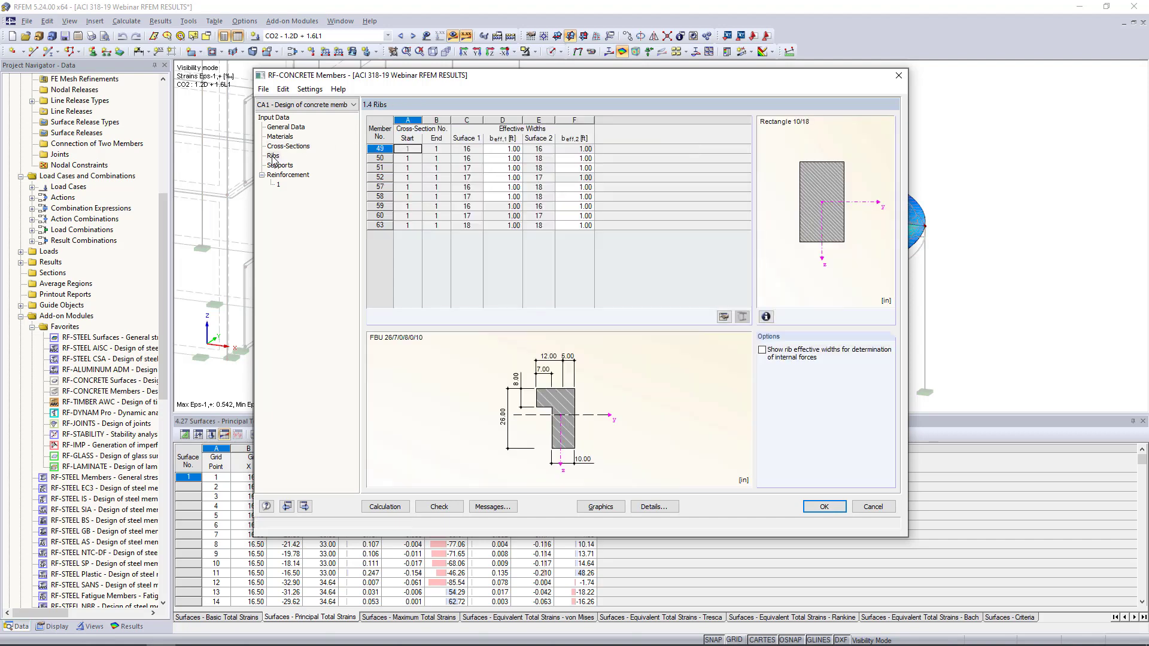
pyautogui.moveTo(478, 81); pyautogui.dragTo(445, 408)
pyautogui.moveTo(547, 408); pyautogui.dragTo(553, 150)
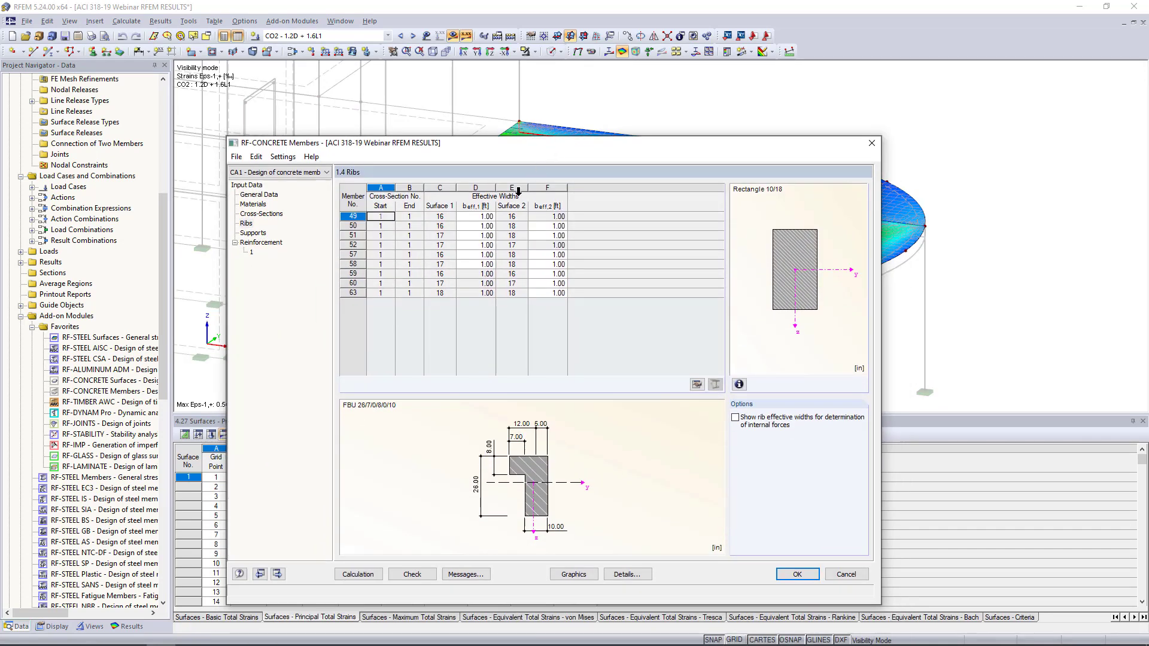
pyautogui.click(469, 214)
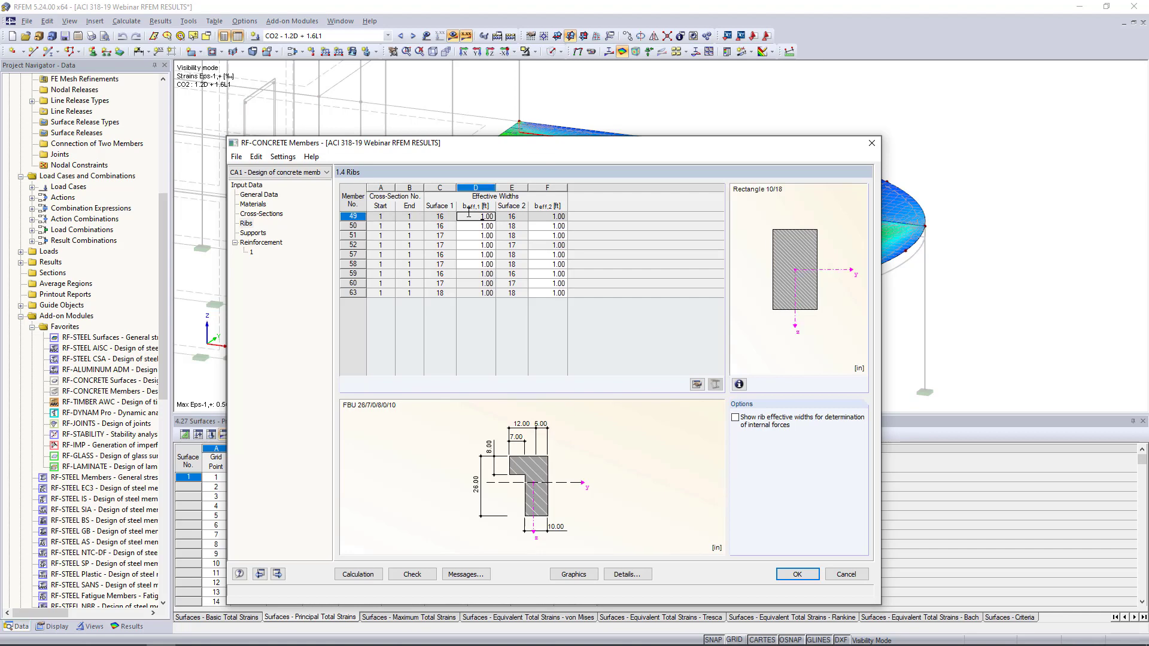
pyautogui.moveTo(497, 142); pyautogui.dragTo(508, 248)
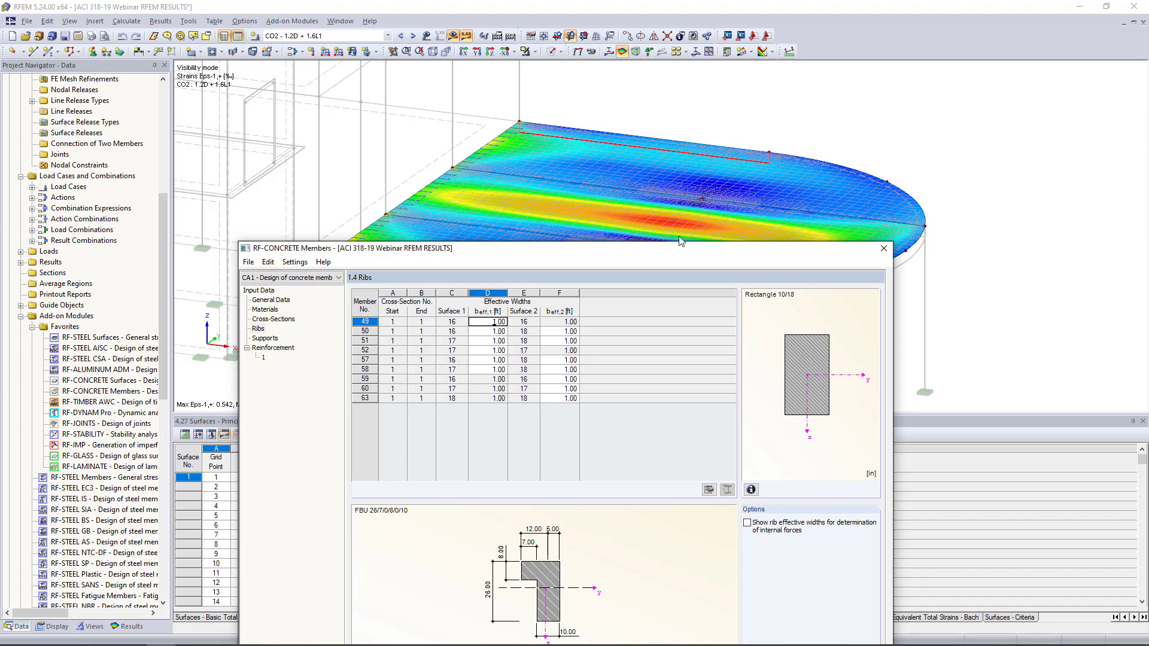
pyautogui.moveTo(672, 248); pyautogui.dragTo(699, 124)
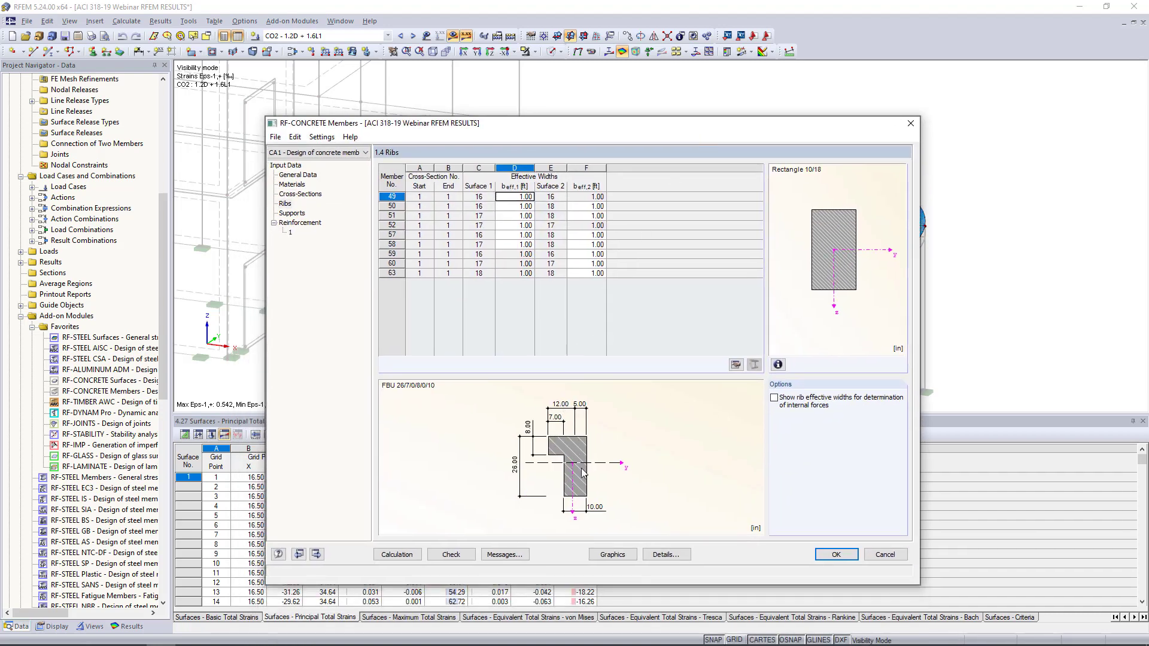
pyautogui.click(522, 207)
pyautogui.moveTo(556, 132); pyautogui.dragTo(558, 329)
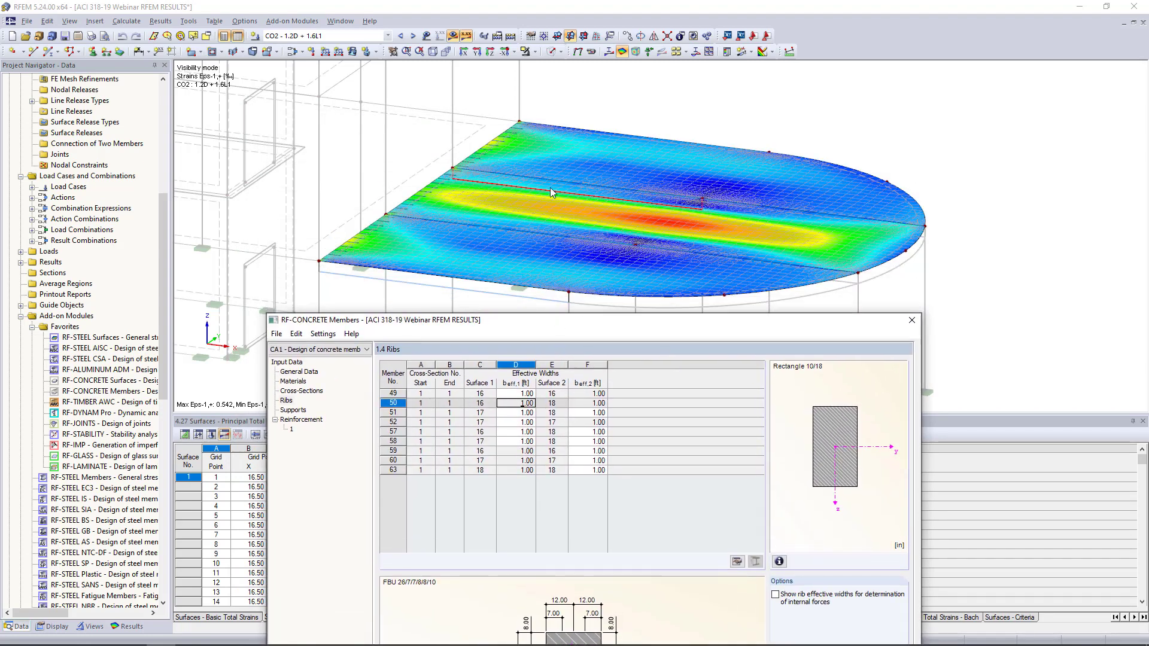
pyautogui.moveTo(497, 322); pyautogui.dragTo(496, 130)
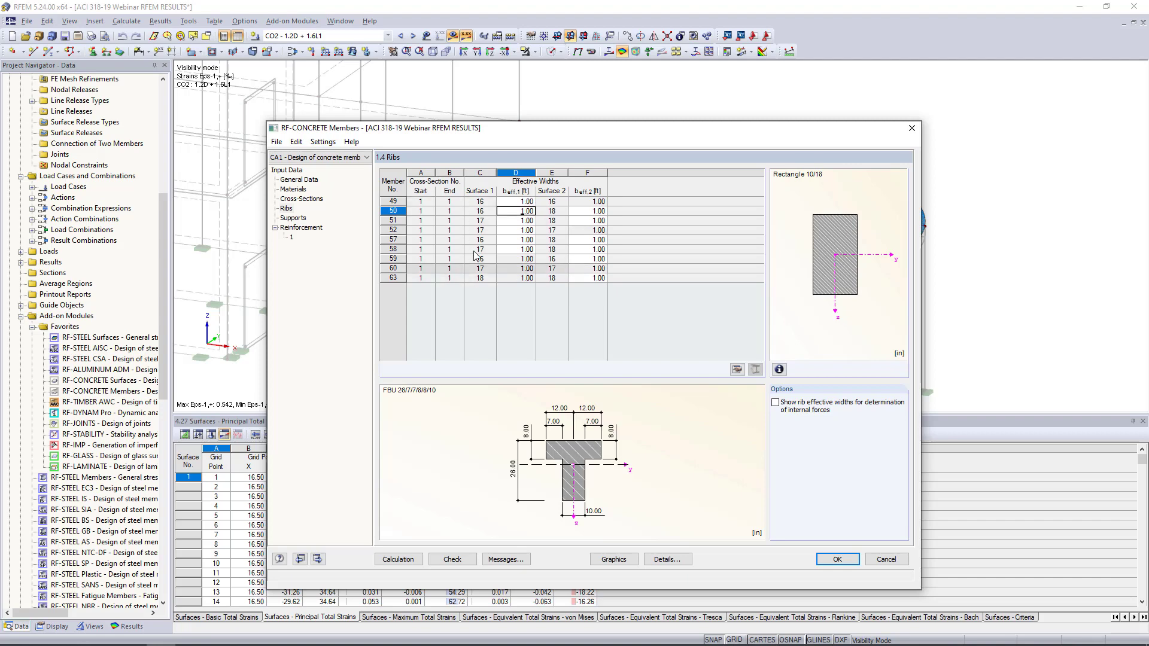
# Start picking nodes for the first support, and display the whole model without results, using solid transparent rendering.
pyautogui.click(293, 222)
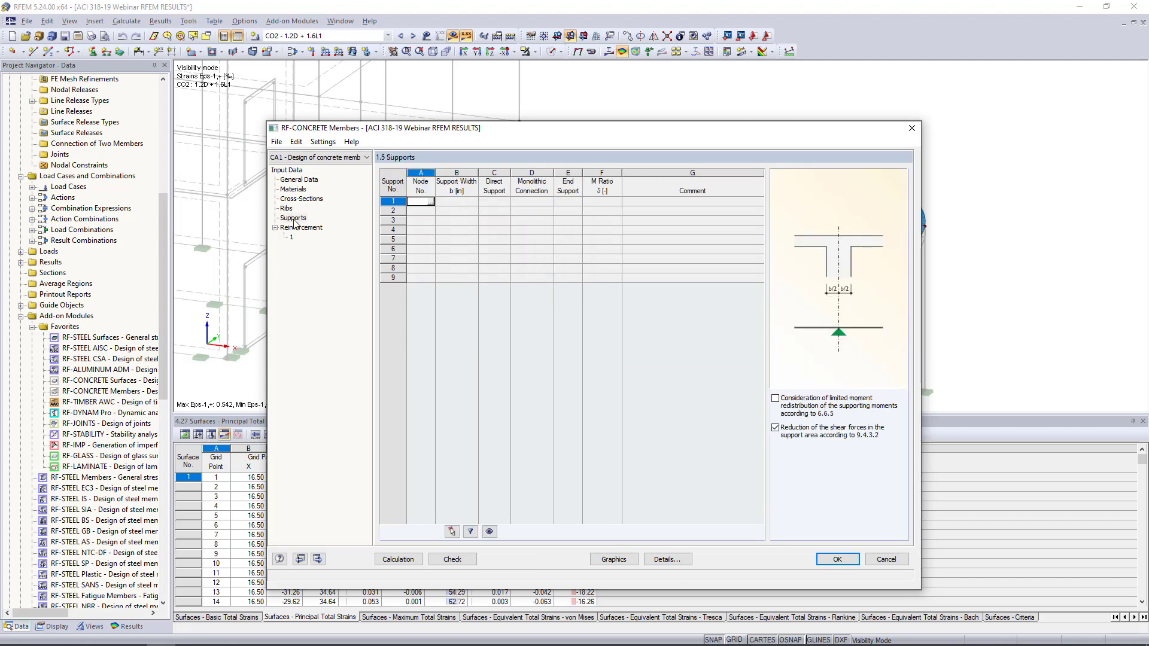
pyautogui.click(430, 201)
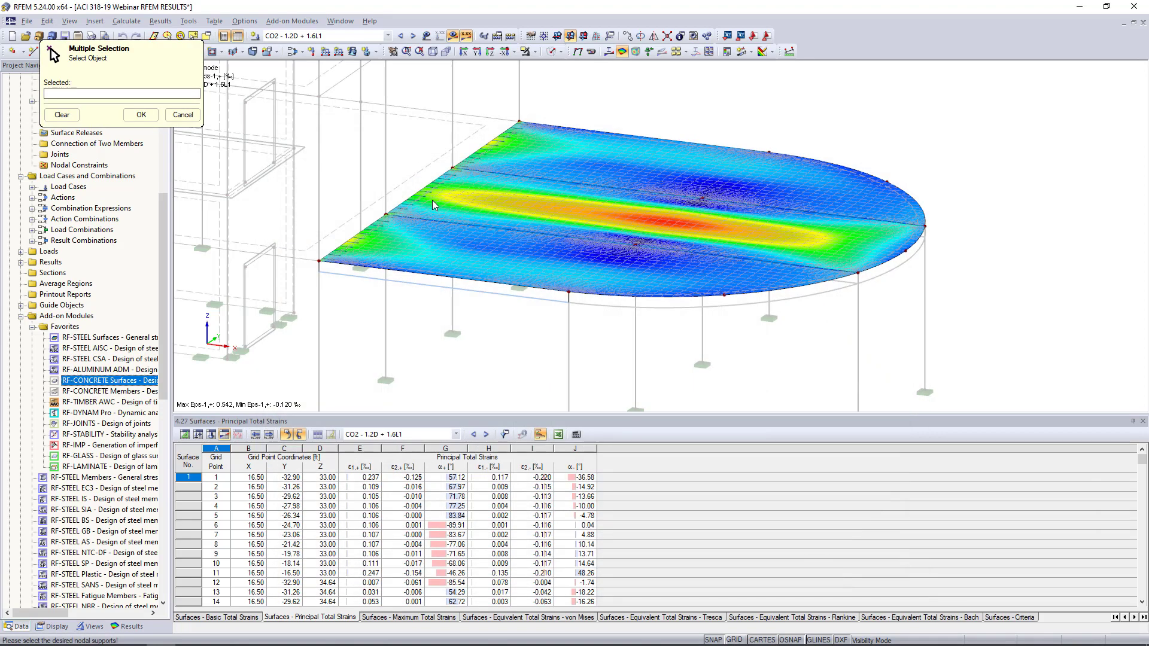
pyautogui.click(528, 51)
pyautogui.click(563, 155)
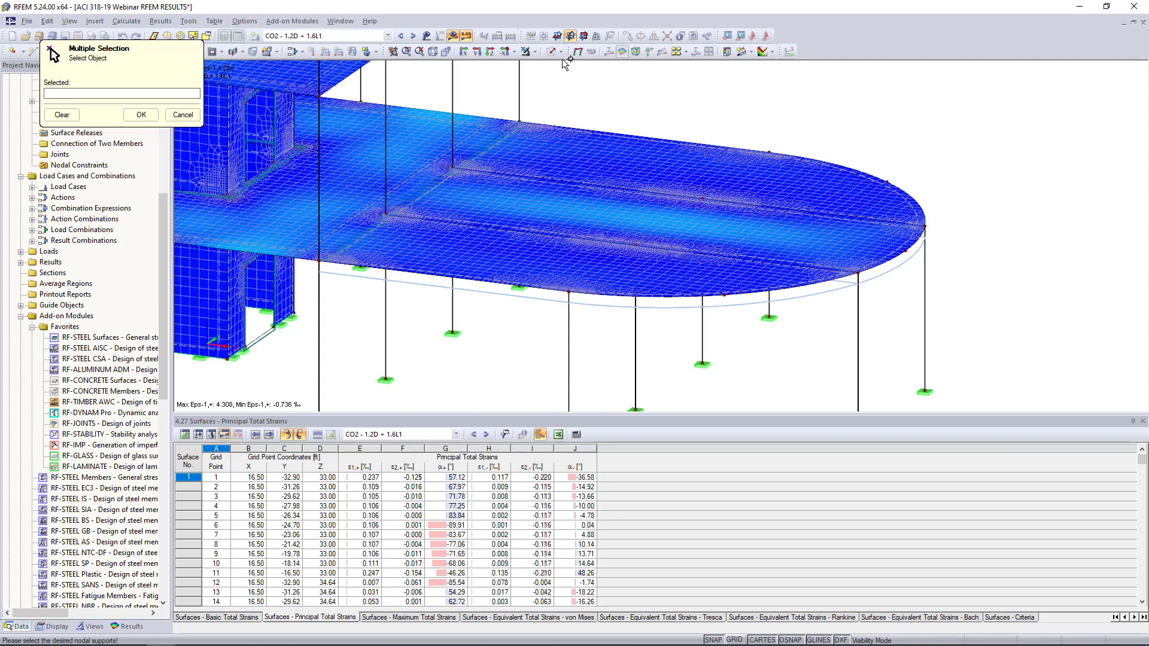
pyautogui.click(459, 37)
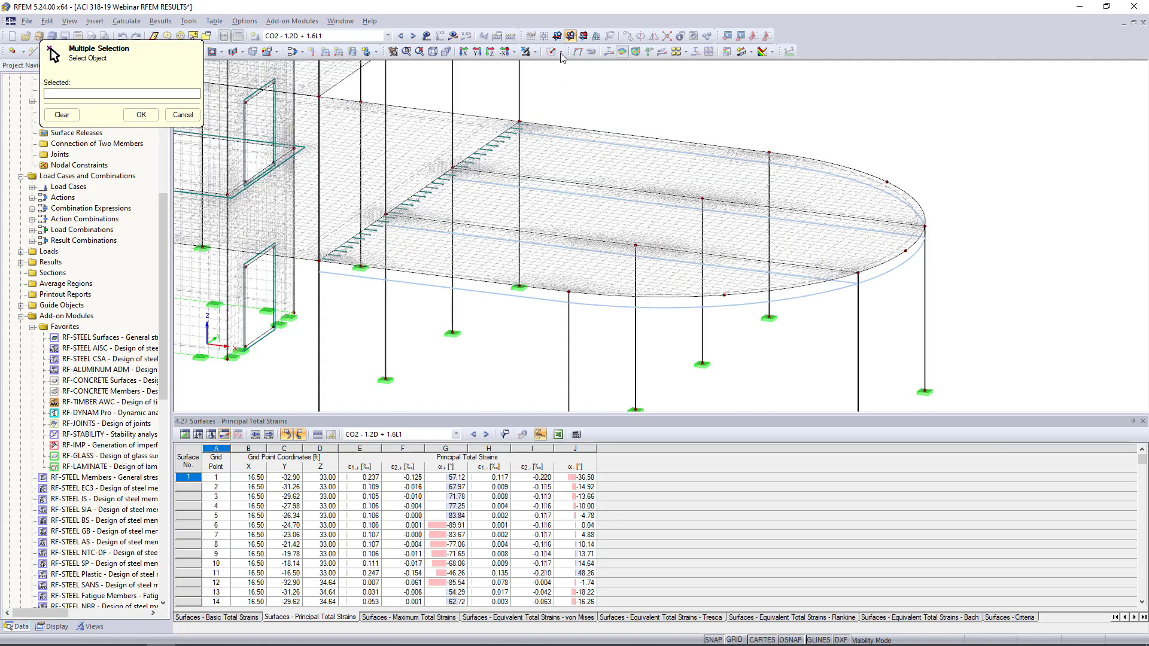
pyautogui.click(560, 51)
pyautogui.click(573, 93)
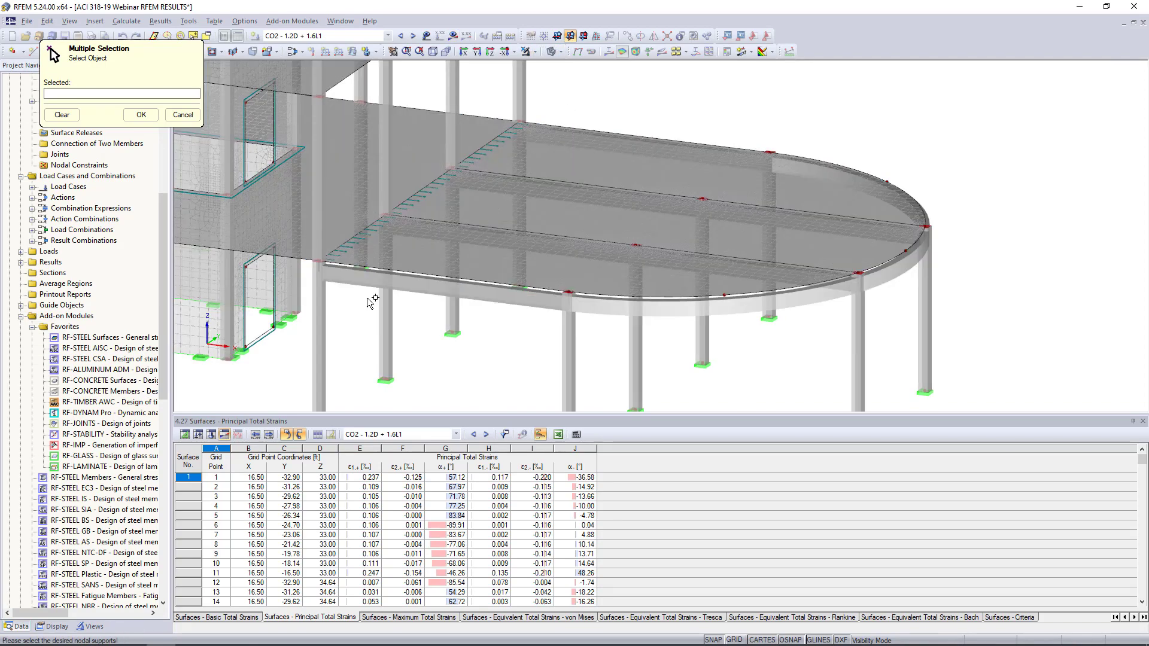
# Define supports at nodes 63 and 71 along the curved slab's edge beam, each with a support width of 12 in.
pyautogui.click(320, 262)
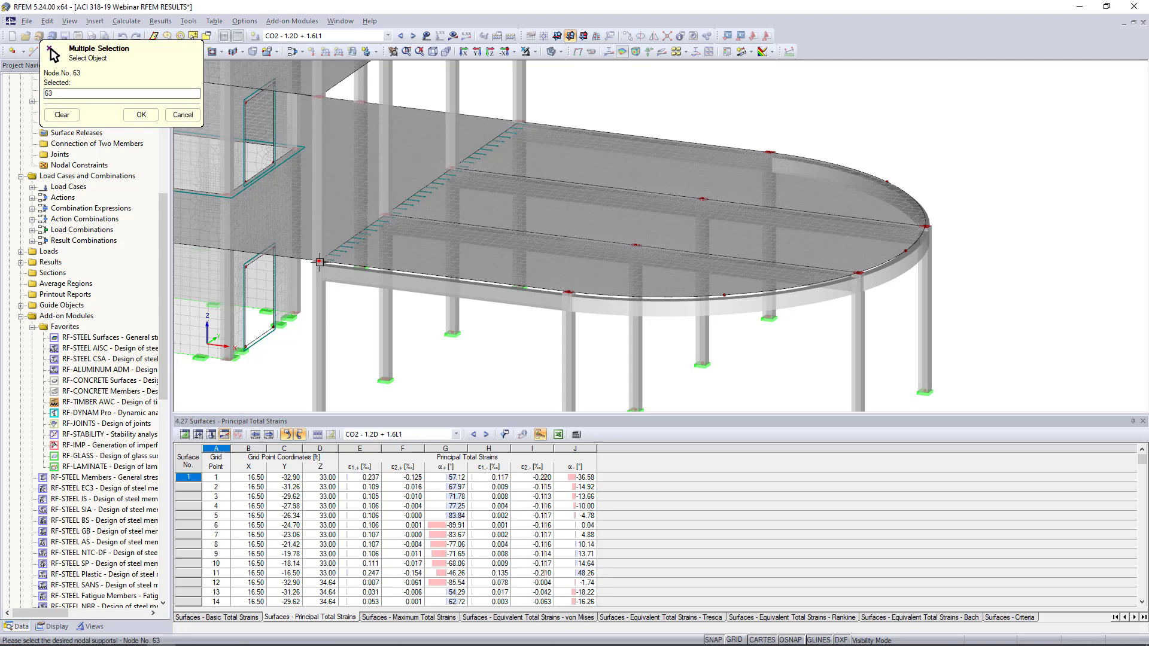
pyautogui.click(568, 291)
pyautogui.click(141, 115)
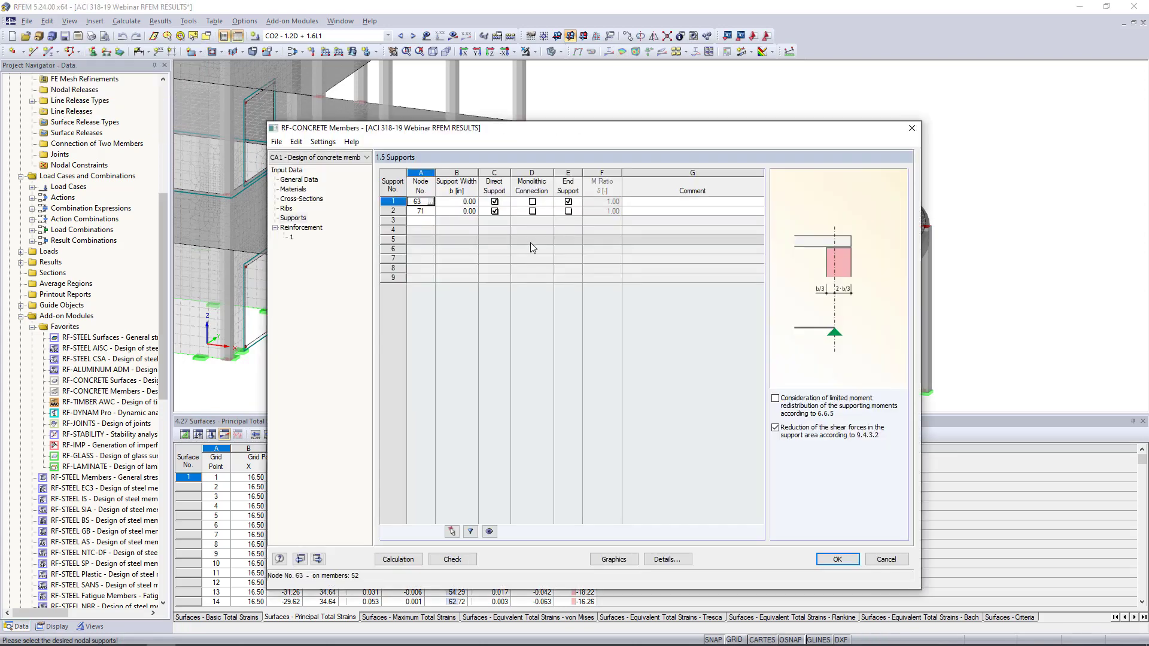
pyautogui.click(458, 201)
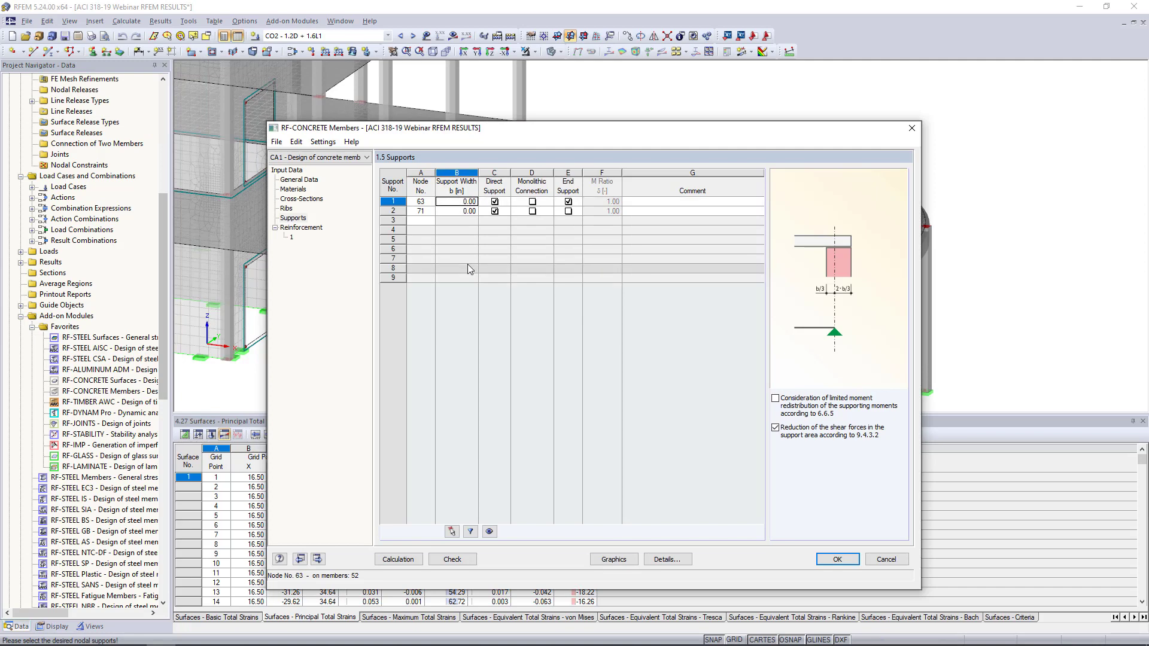
pyautogui.write('12.')
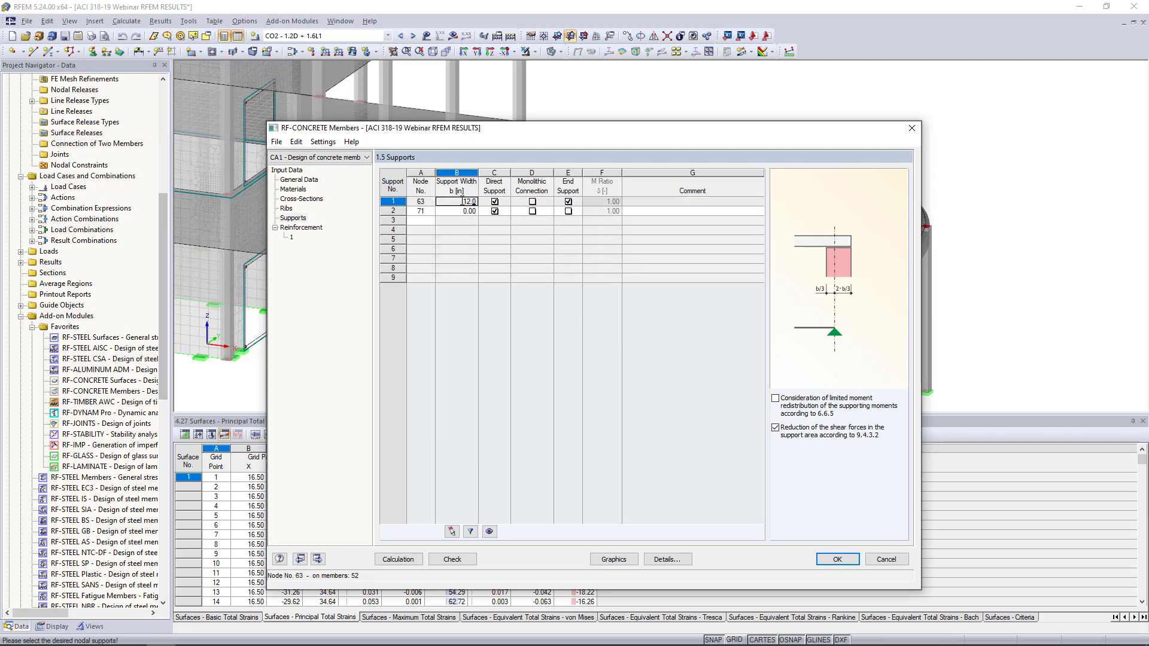
pyautogui.click(463, 213)
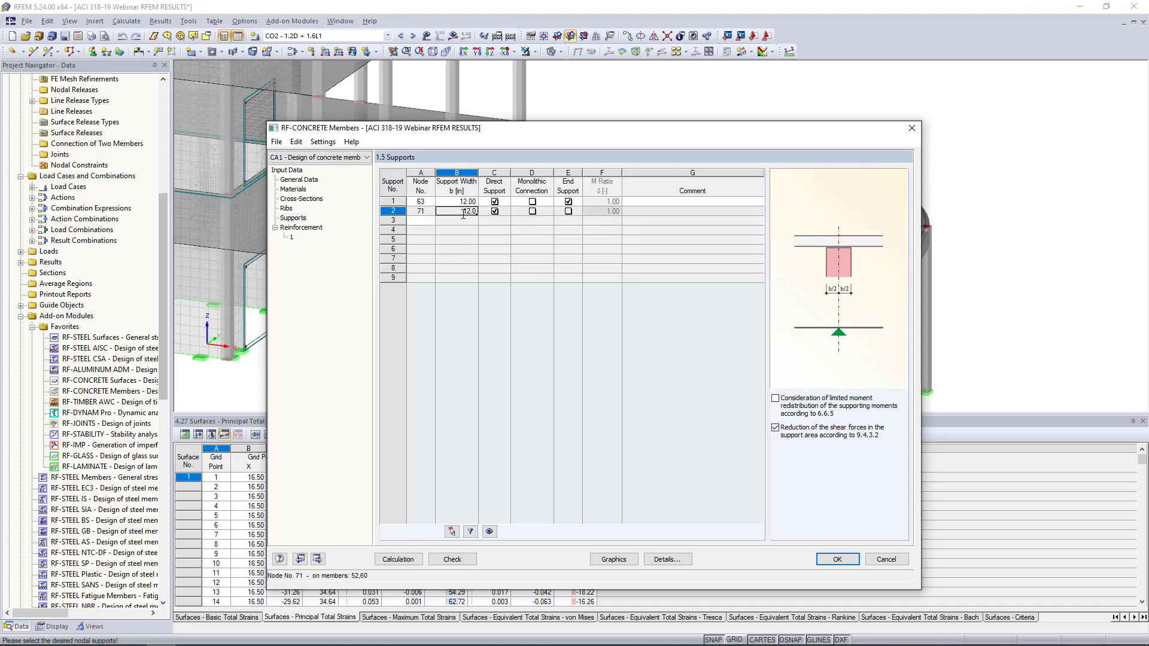
# Toggle the direct support and monolithic connection options for node 63 off and on to compare the support diagrams.
pyautogui.click(495, 201)
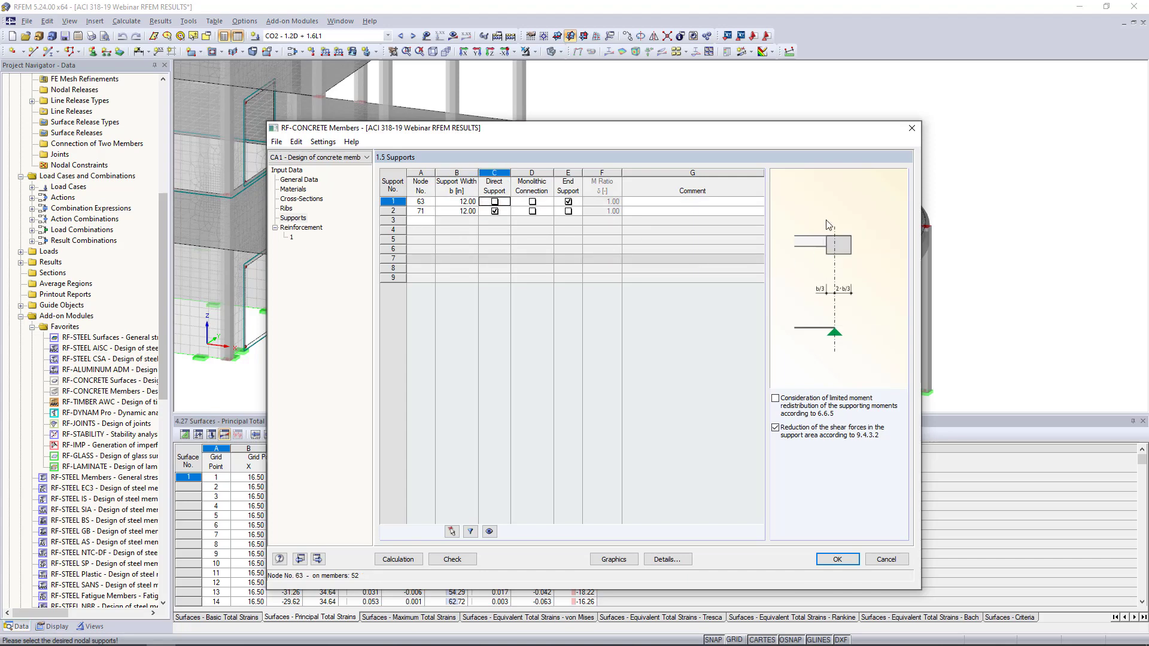
pyautogui.click(495, 201)
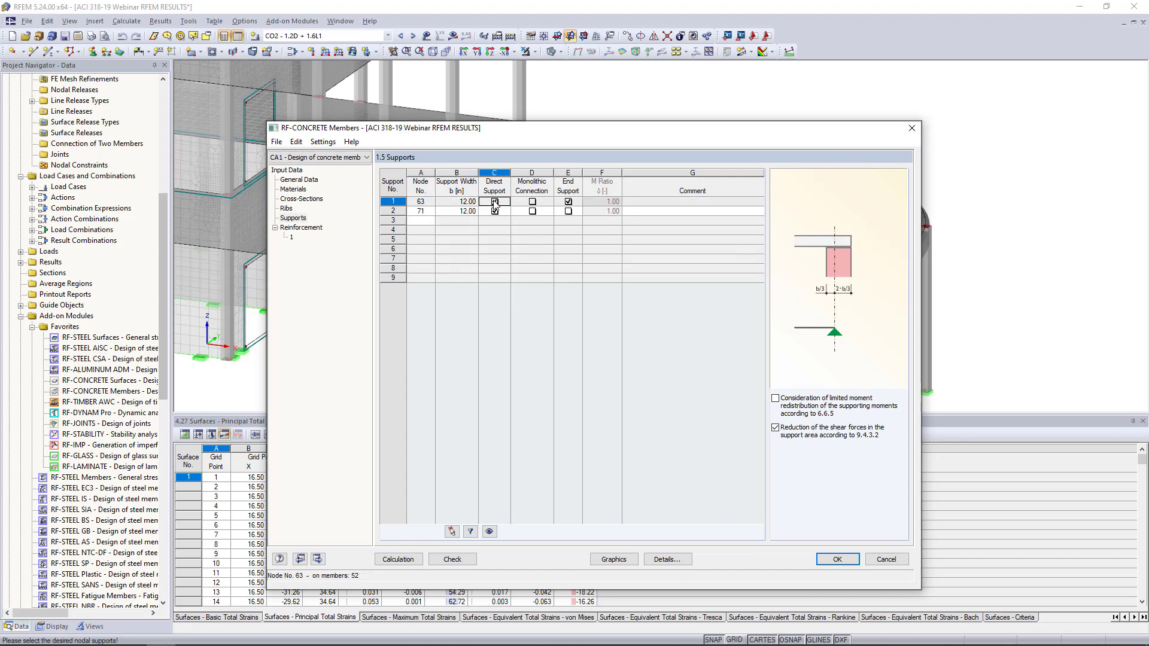
pyautogui.click(532, 203)
pyautogui.click(532, 202)
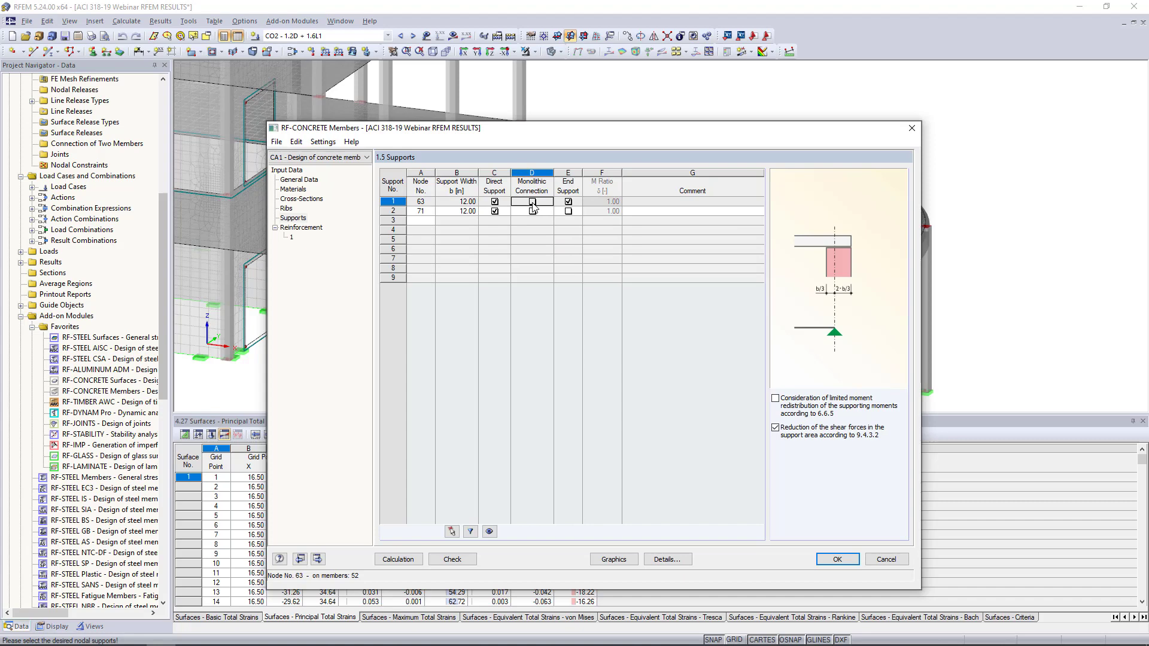
# Delete the support definitions of nodes 63 and 71.
pyautogui.click(566, 213)
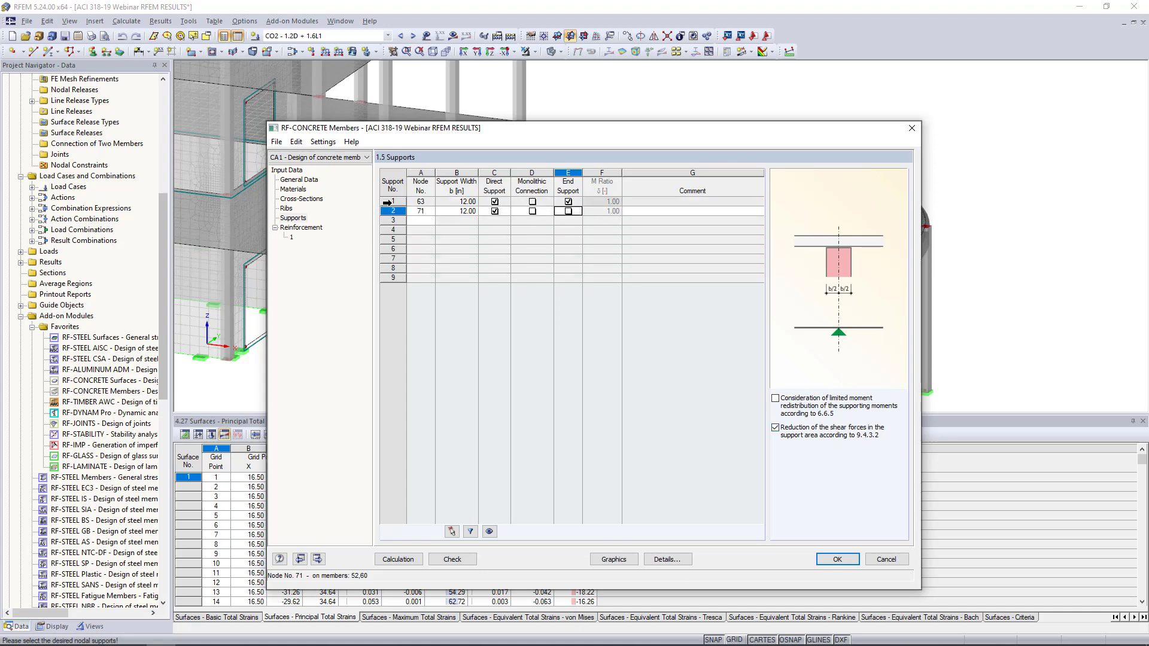
pyautogui.moveTo(390, 199); pyautogui.dragTo(390, 210)
pyautogui.press('Delete')
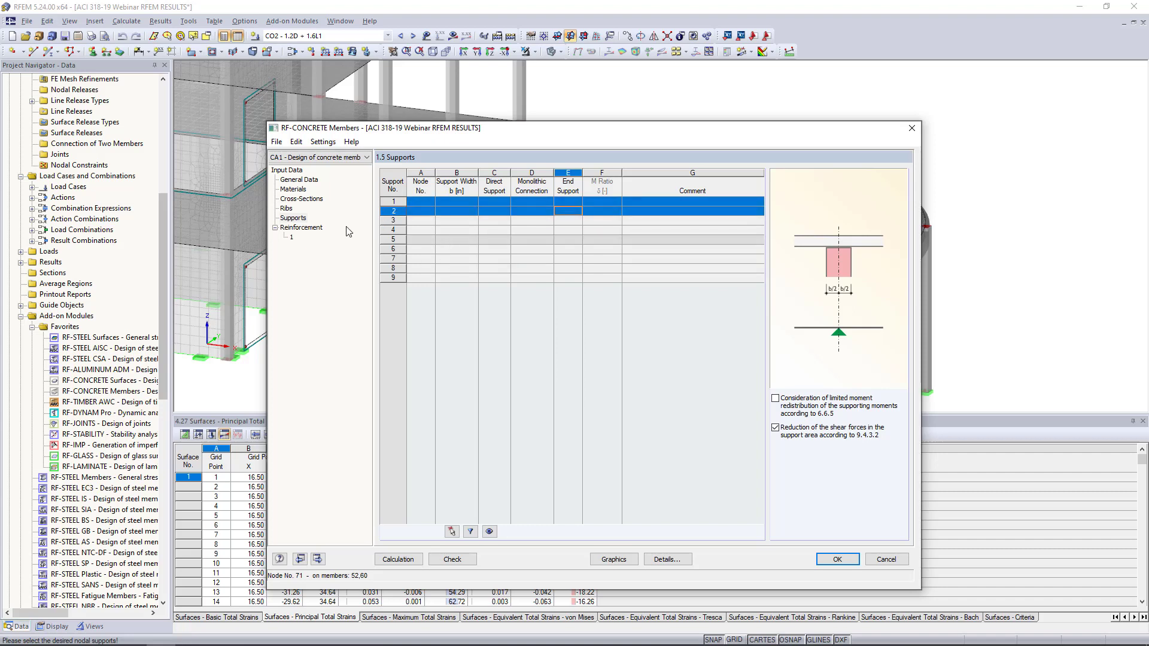
# Name the first reinforcement group "Columns" and stop applying it to all members.
pyautogui.click(305, 228)
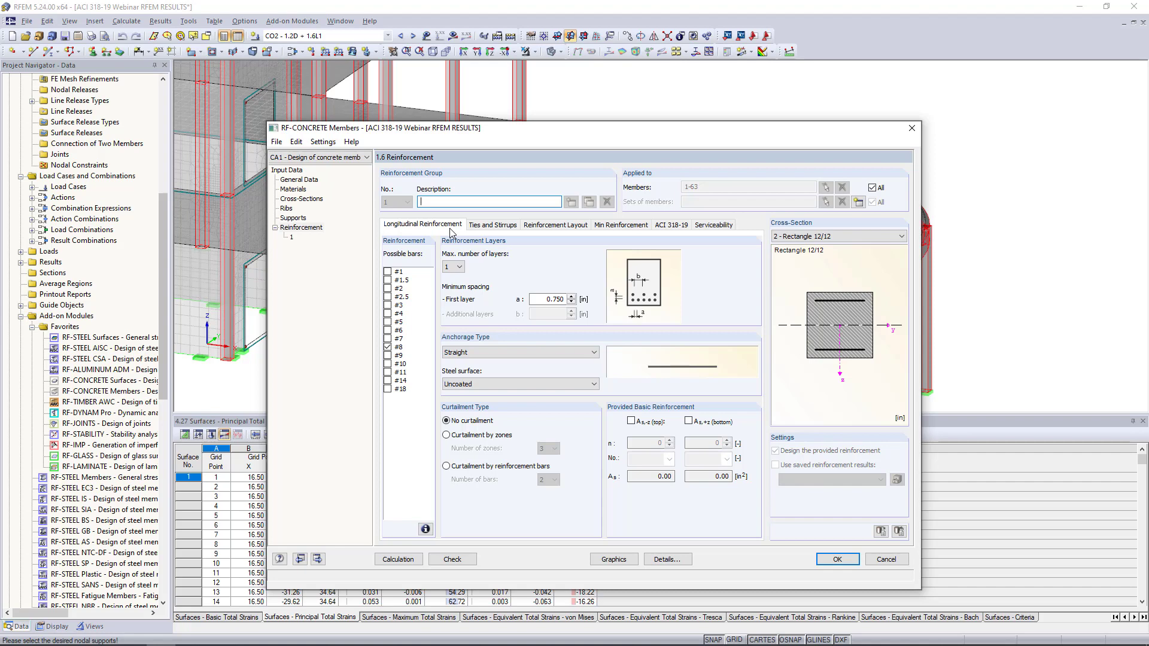
pyautogui.write('Columns')
pyautogui.click(872, 188)
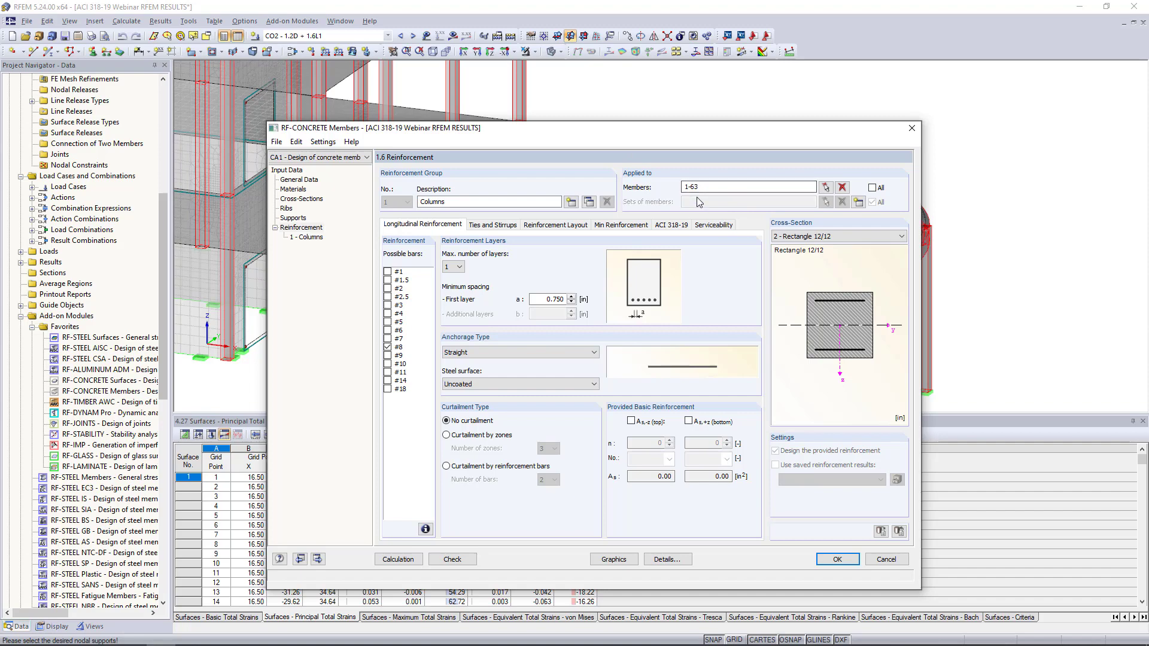
# Assign the Columns reinforcement group to members 39, 42, 45 and 48, the lowest-storey columns where the curved slab meets the building.
pyautogui.click(842, 187)
pyautogui.click(826, 187)
pyautogui.keyDown('ctrl'); pyautogui.moveTo(490, 298); pyautogui.dragTo(568, 270, button='middle'); pyautogui.keyUp('ctrl')
pyautogui.moveTo(515, 392); pyautogui.dragTo(413, 338)
pyautogui.scroll(-2, 529, 281)
pyautogui.keyDown('ctrl'); pyautogui.moveTo(521, 277); pyautogui.dragTo(547, 331, button='middle'); pyautogui.keyUp('ctrl')
pyautogui.scroll(1, 541, 293)
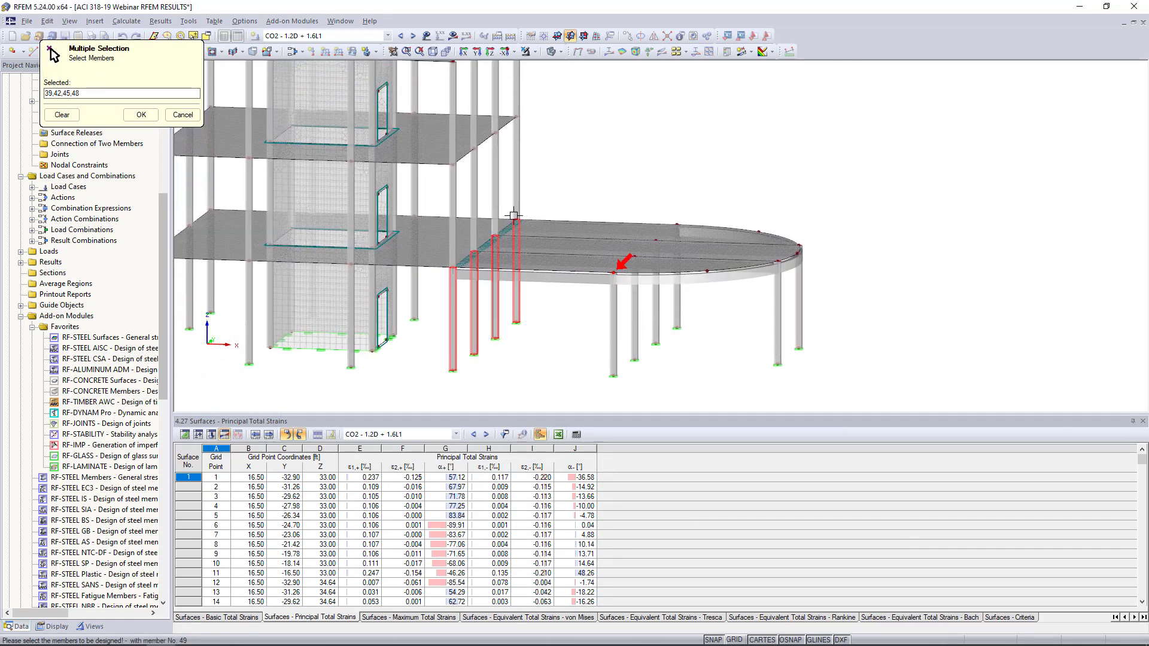
pyautogui.click(140, 118)
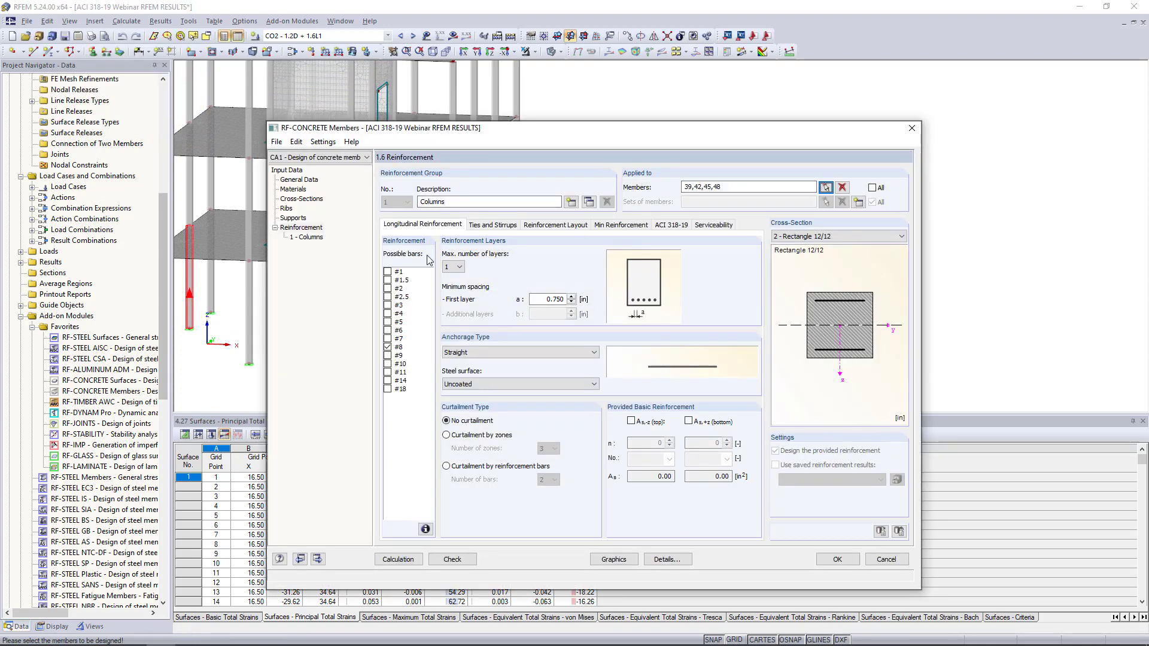
# Allow only #7 bars instead of #8 for the longitudinal reinforcement of the Columns group.
pyautogui.click(389, 339)
pyautogui.click(389, 347)
pyautogui.click(388, 347)
# Try the Hook and Bend anchorage types for the longitudinal bars, and restore Straight anchorage.
pyautogui.click(524, 355)
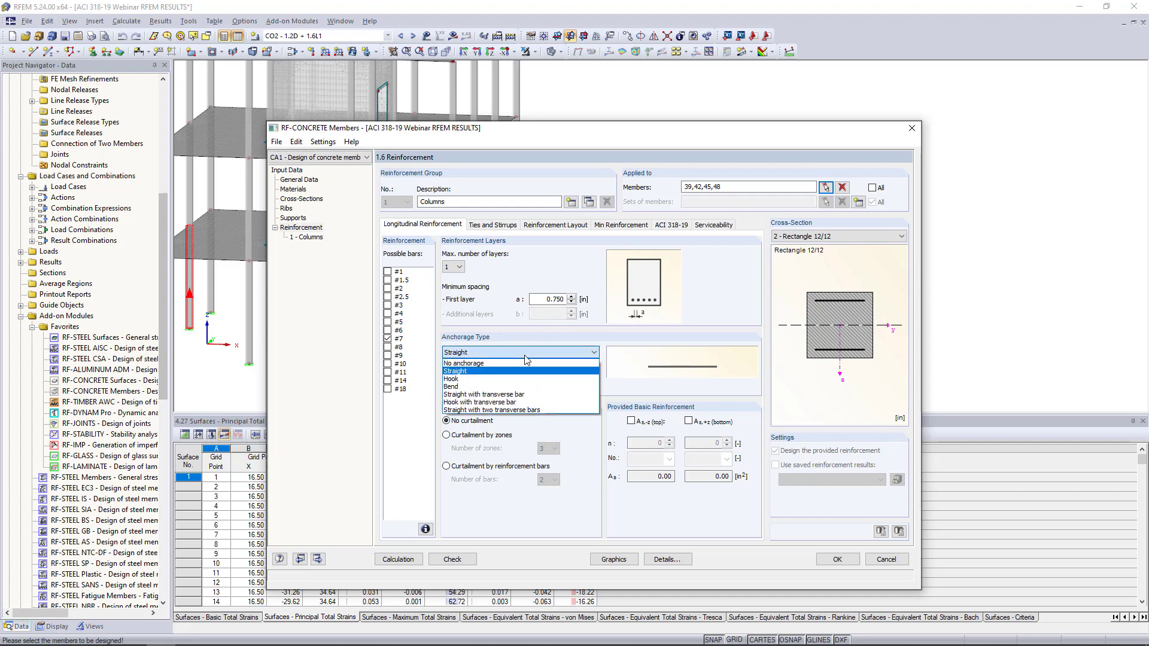
pyautogui.click(509, 378)
pyautogui.click(519, 353)
pyautogui.click(502, 387)
pyautogui.click(512, 355)
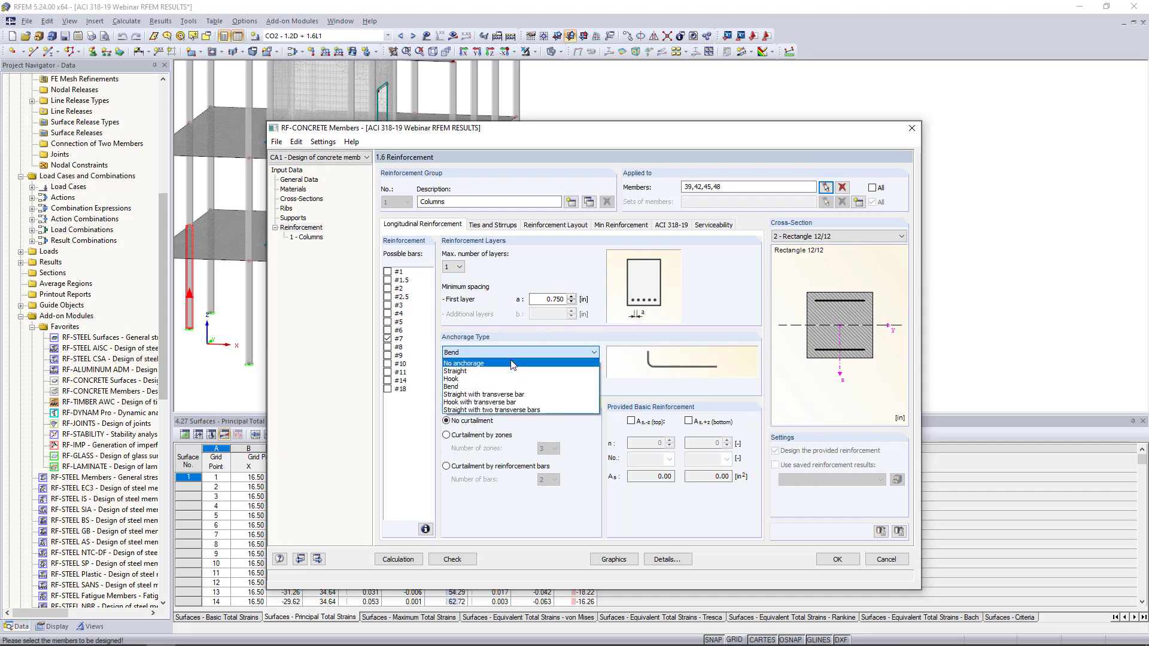
pyautogui.click(503, 372)
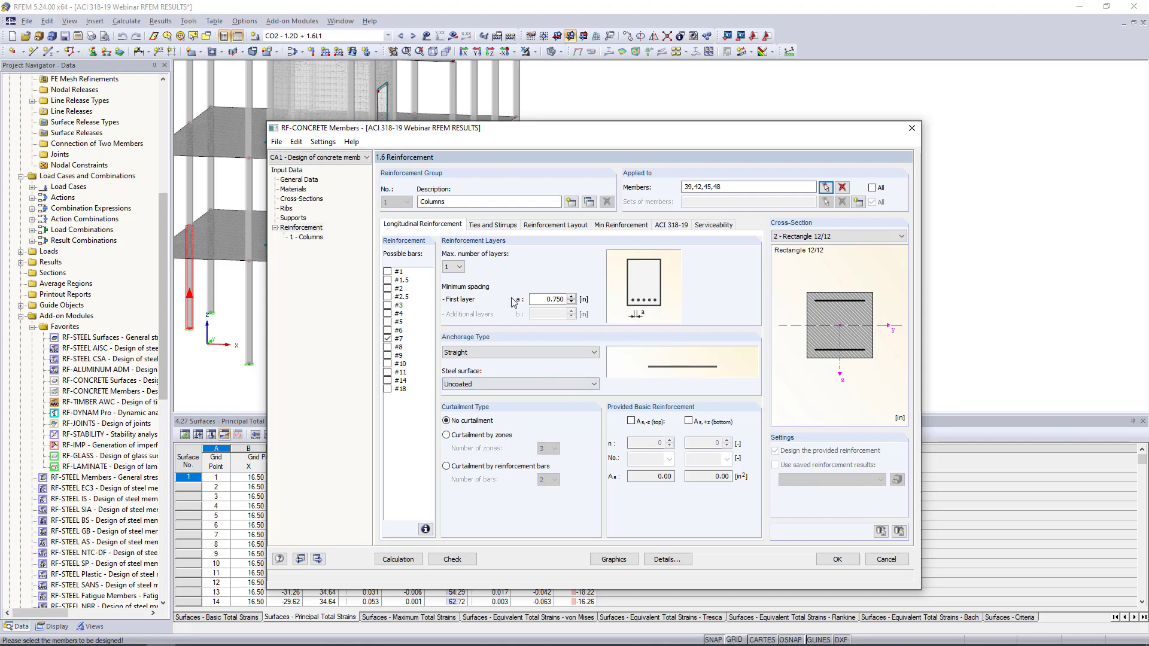
# Use #4 bars for the columns' ties and stirrups, and check the available stirrup anchorage types.
pyautogui.click(500, 225)
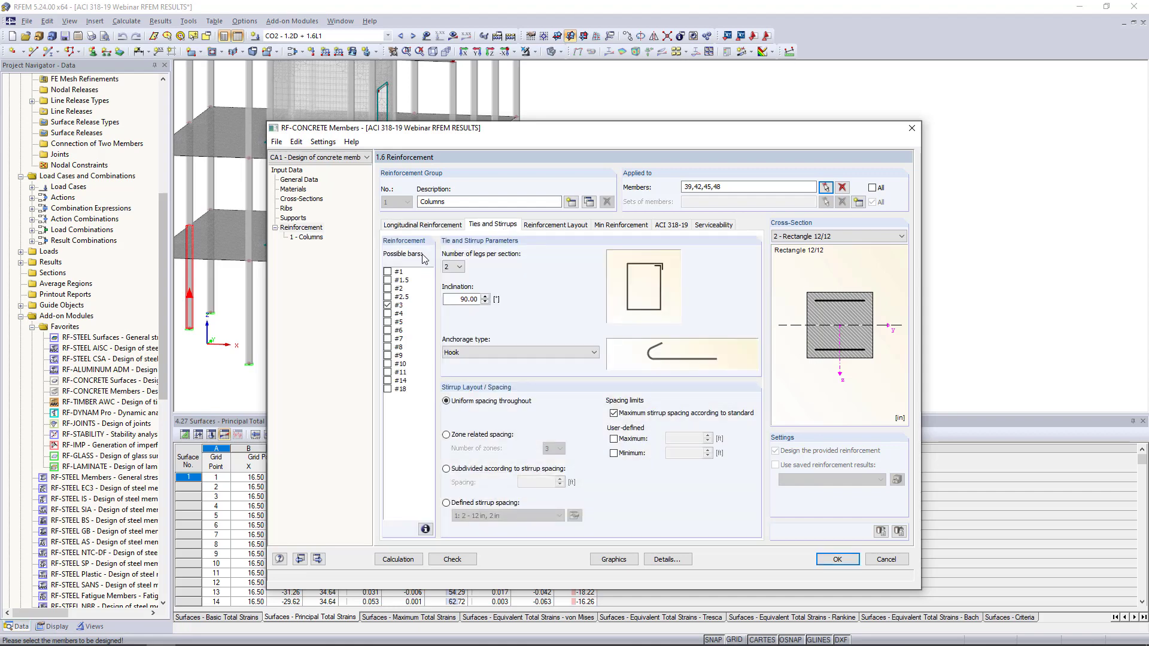
pyautogui.click(388, 305)
pyautogui.click(496, 352)
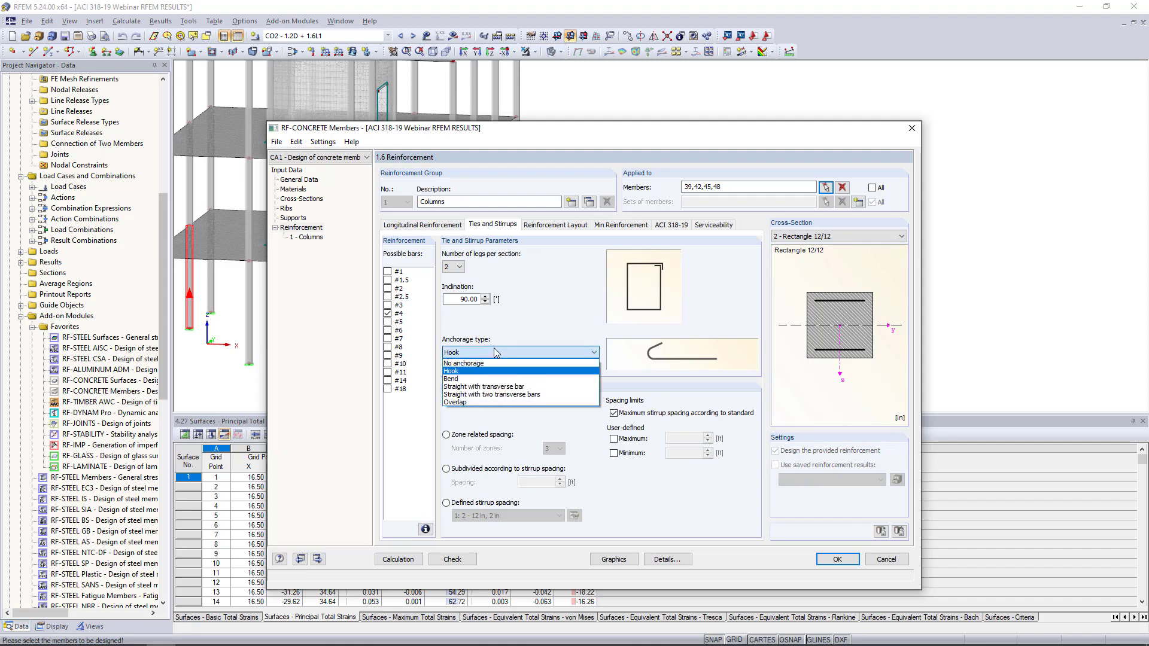
pyautogui.click(494, 349)
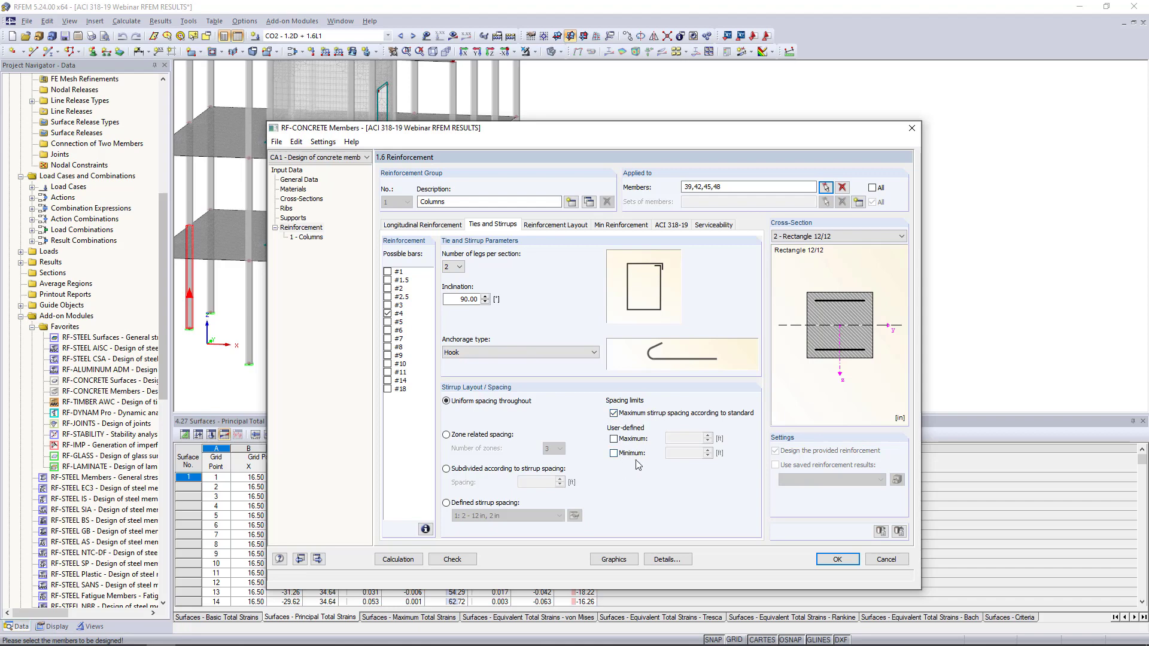
# Set the columns' reinforcement layout to Uniformly surrounding.
pyautogui.click(556, 225)
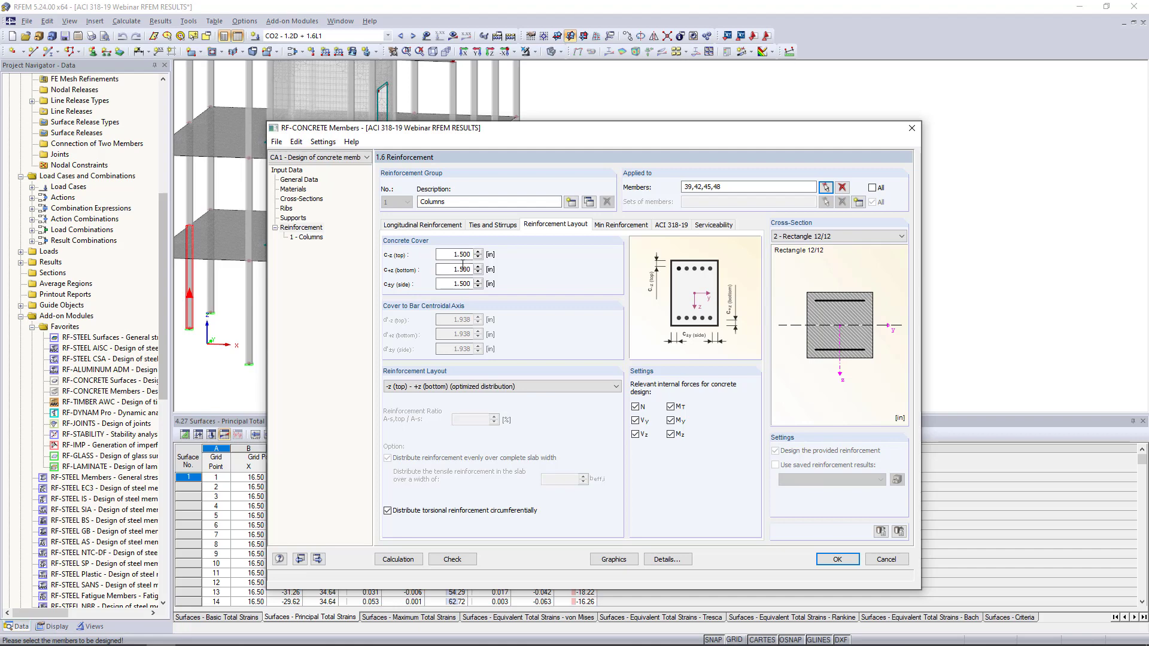
pyautogui.click(529, 386)
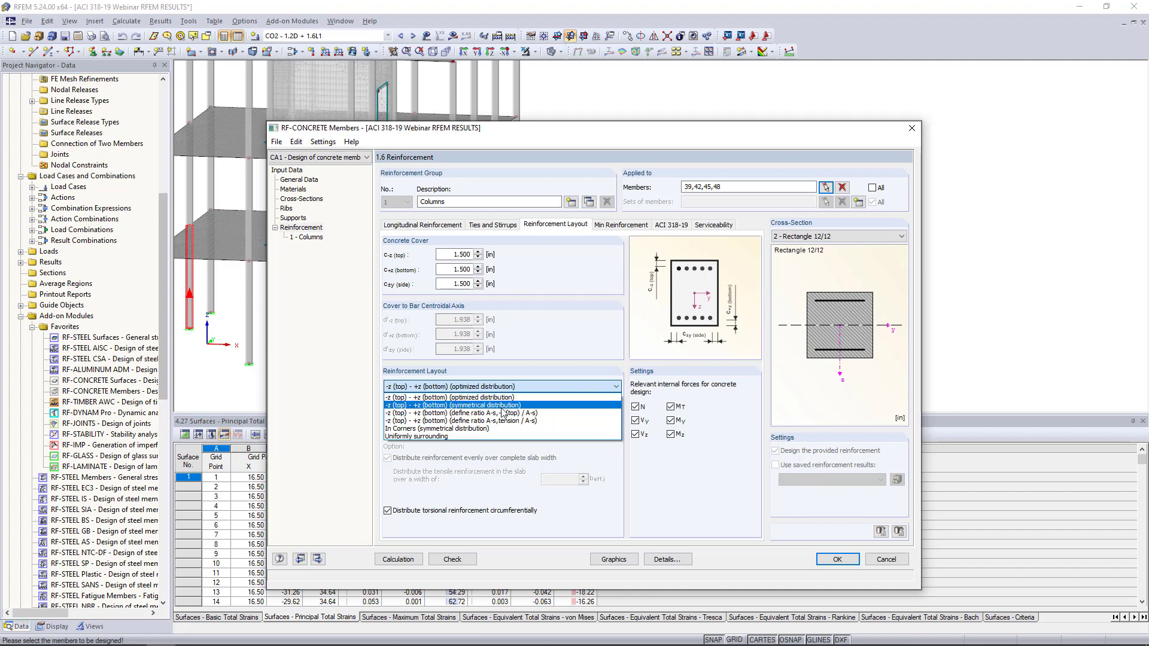
pyautogui.click(434, 437)
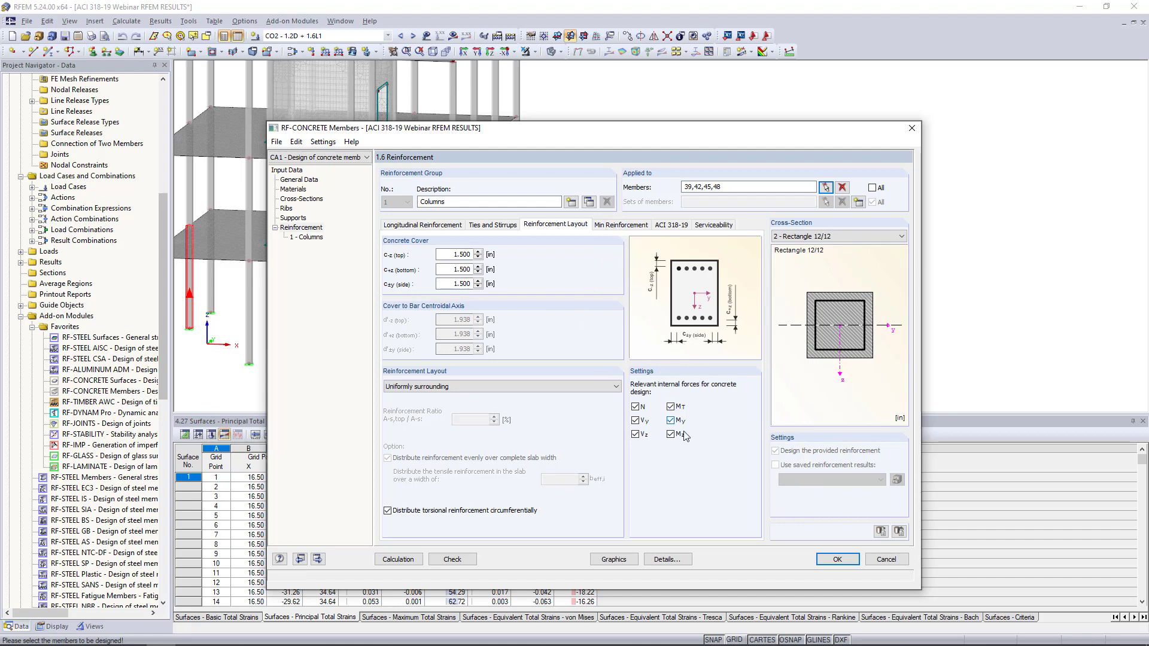
# Review the minimum reinforcement and ACI 318-19 settings, and set the top and bottom crack width limits to 0.016 in for dry air or protective membrane.
pyautogui.click(615, 226)
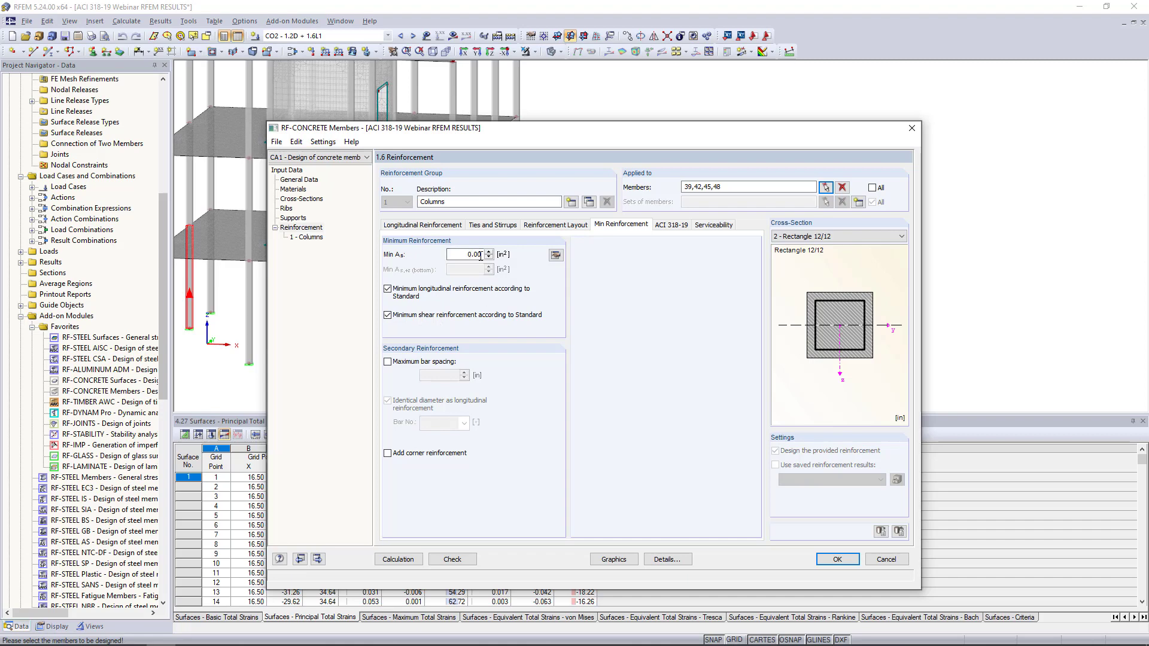
pyautogui.click(671, 225)
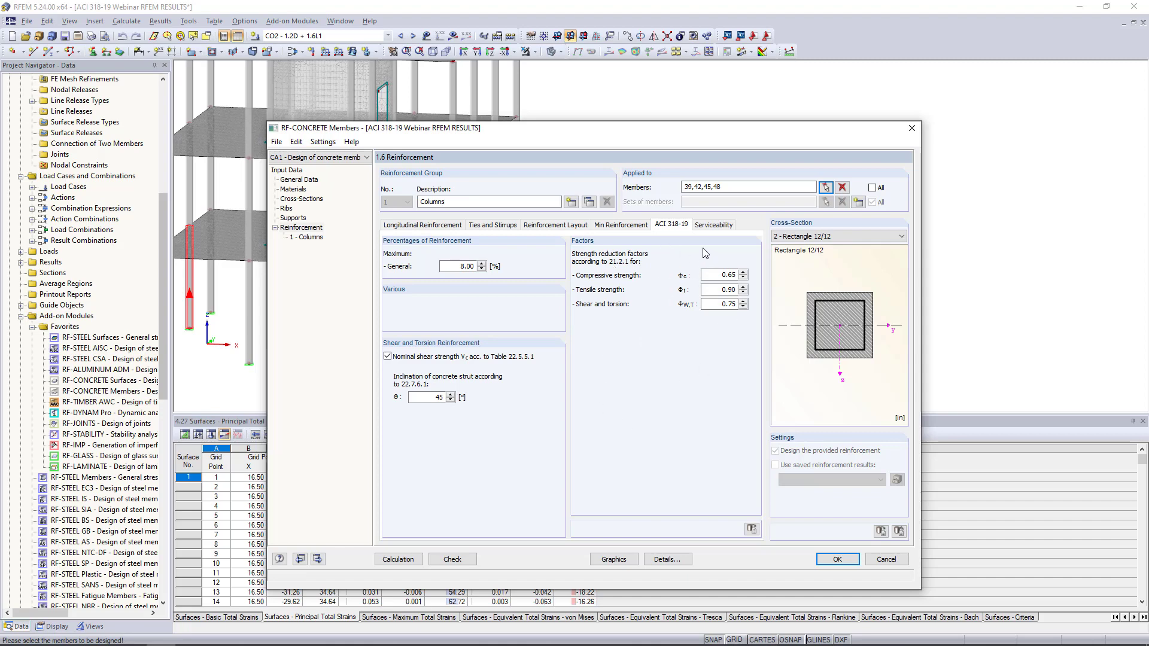
pyautogui.click(716, 226)
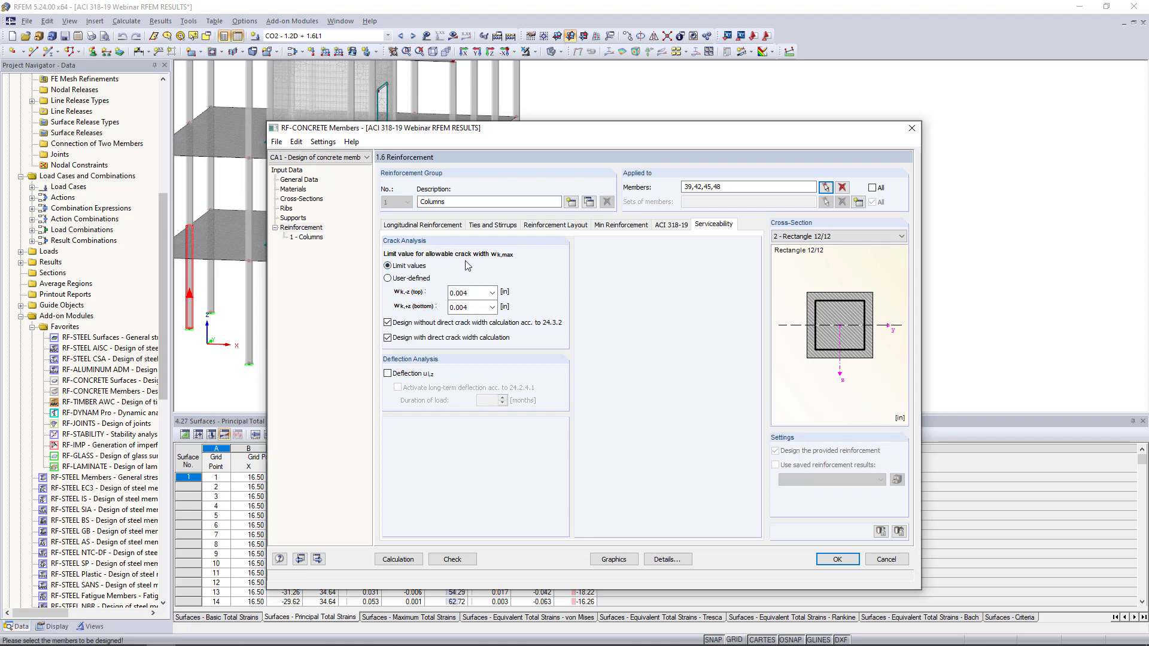
pyautogui.click(492, 293)
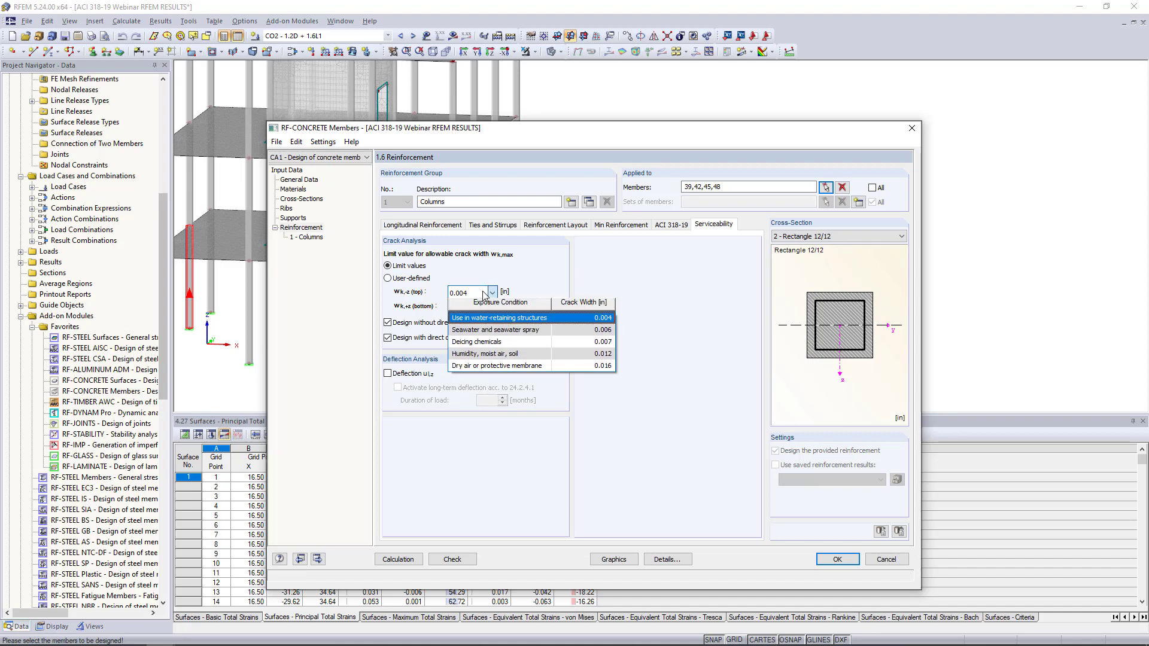
pyautogui.click(479, 366)
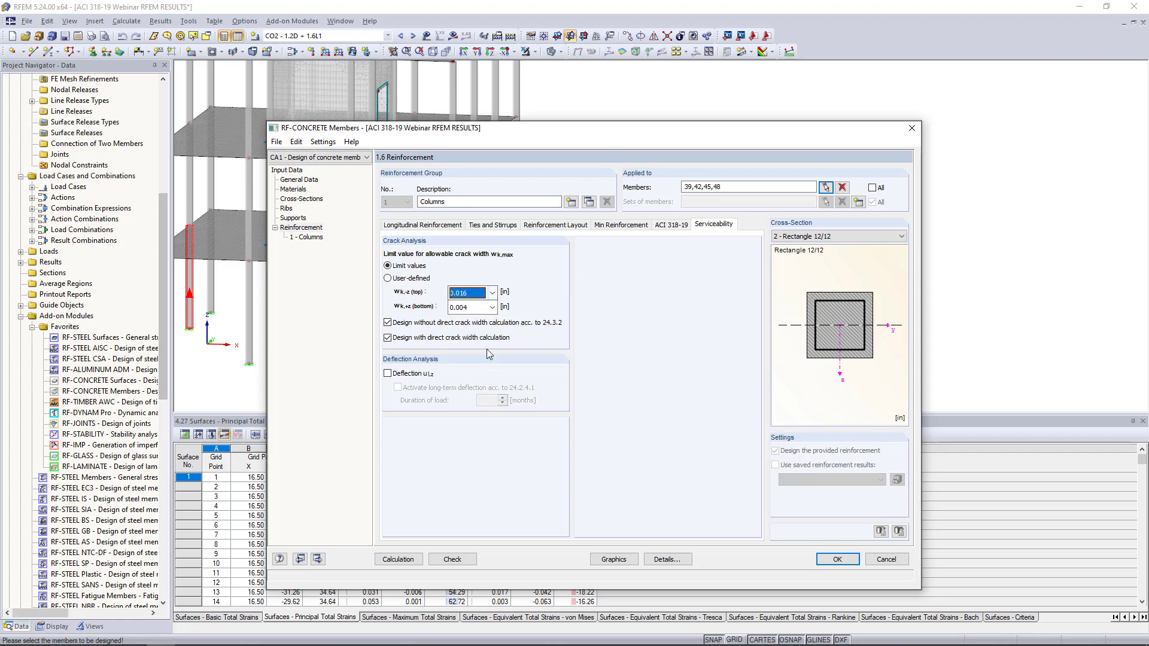
pyautogui.click(492, 307)
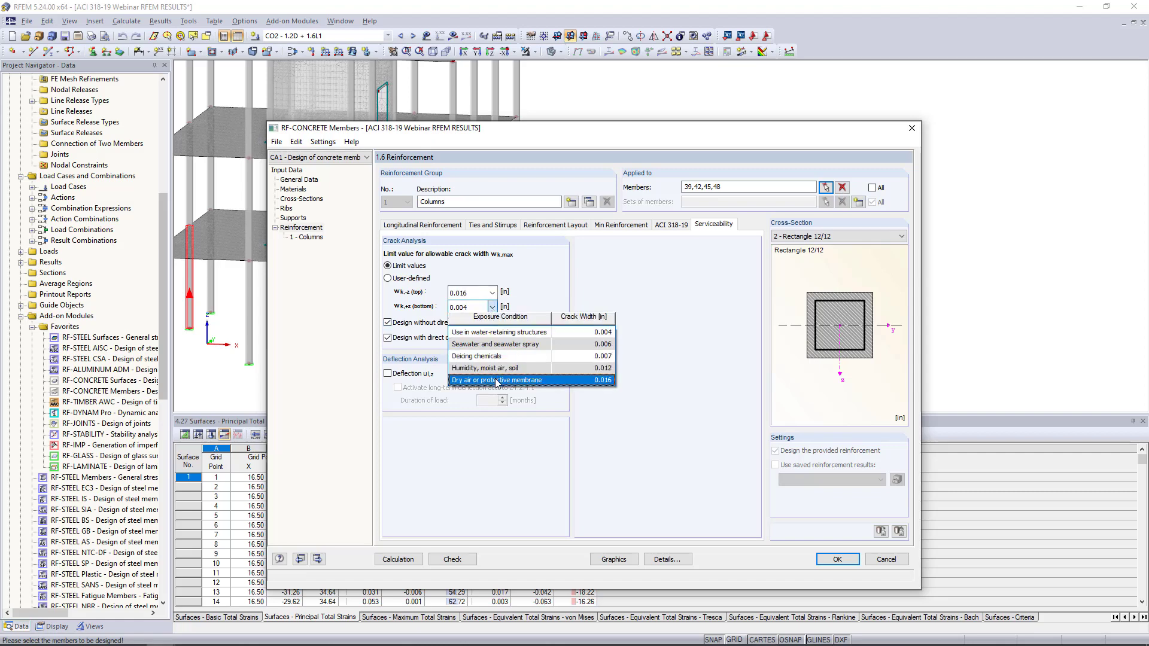
pyautogui.click(496, 380)
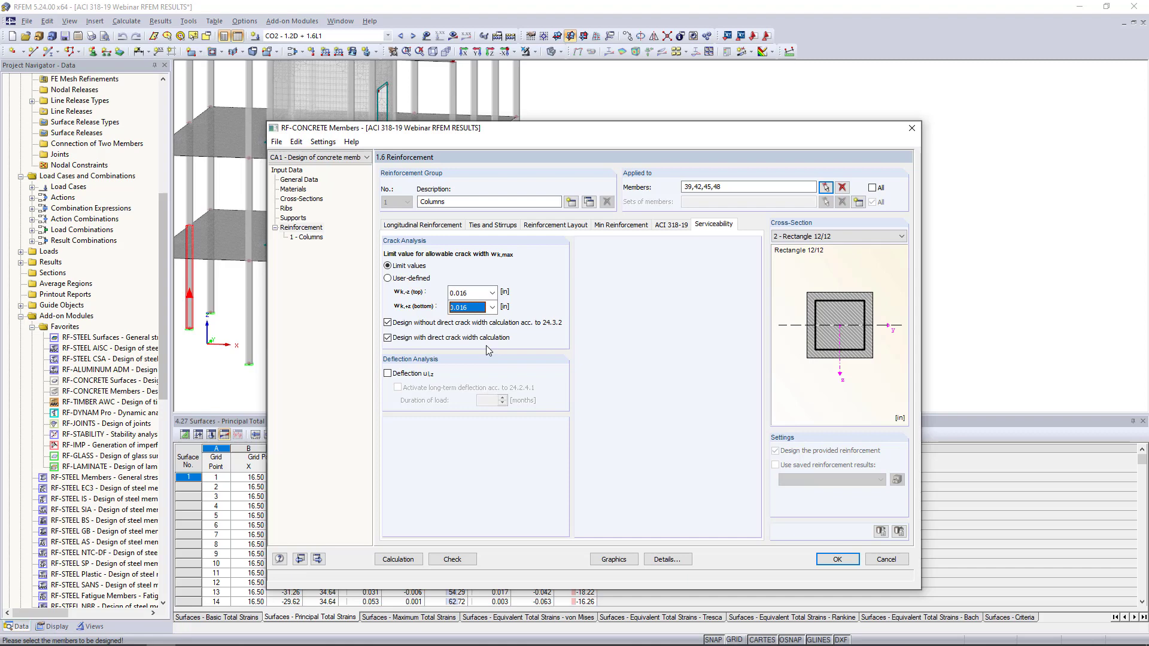
# Activate the deflection analysis for the columns, including long-term deflection according to 24.2.4.1.
pyautogui.click(388, 374)
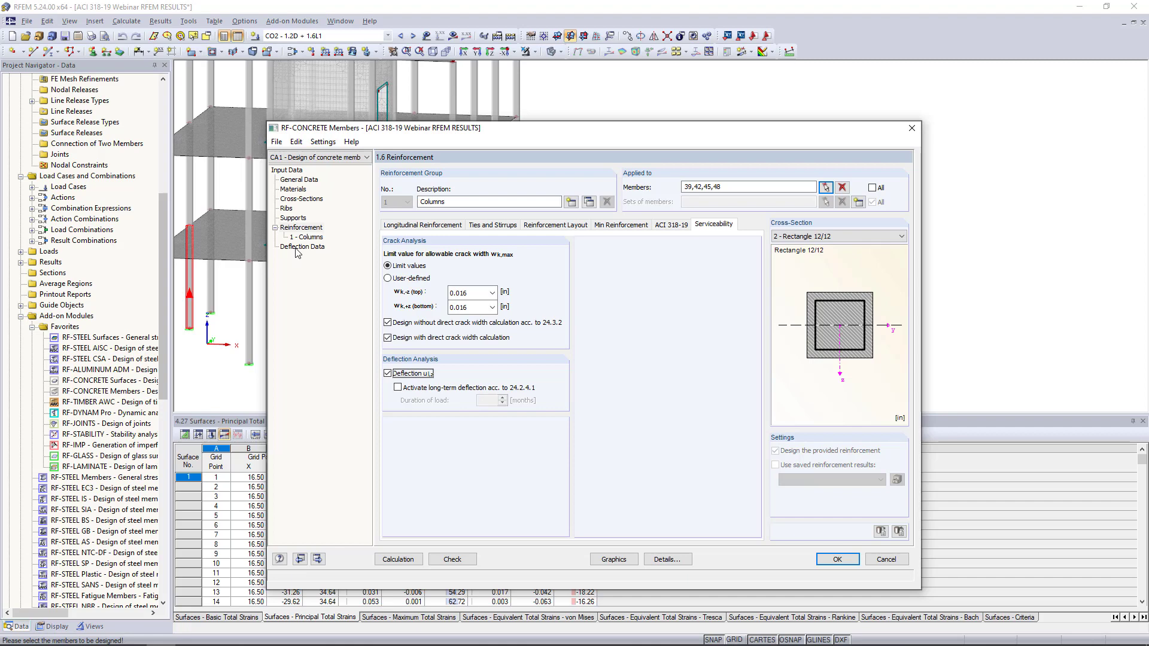
pyautogui.click(397, 388)
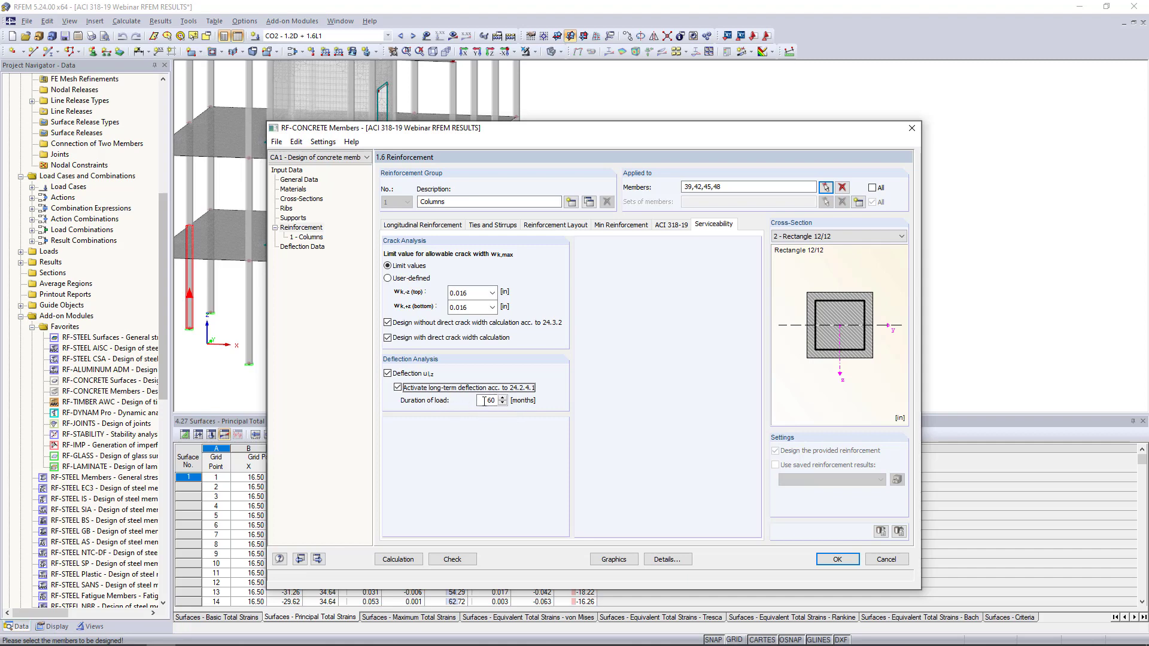
# Set the deflection limit value L/ to 360 for members 39, 42, 45 and 48 in the deflection data.
pyautogui.click(303, 246)
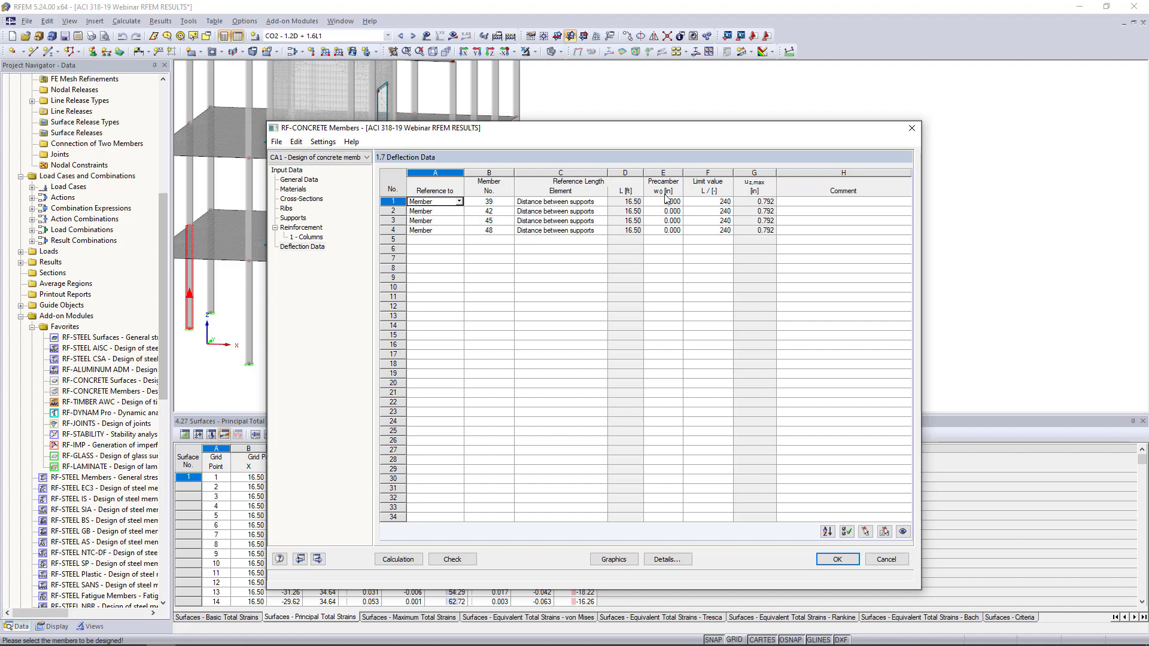
pyautogui.click(714, 201)
pyautogui.click(729, 201)
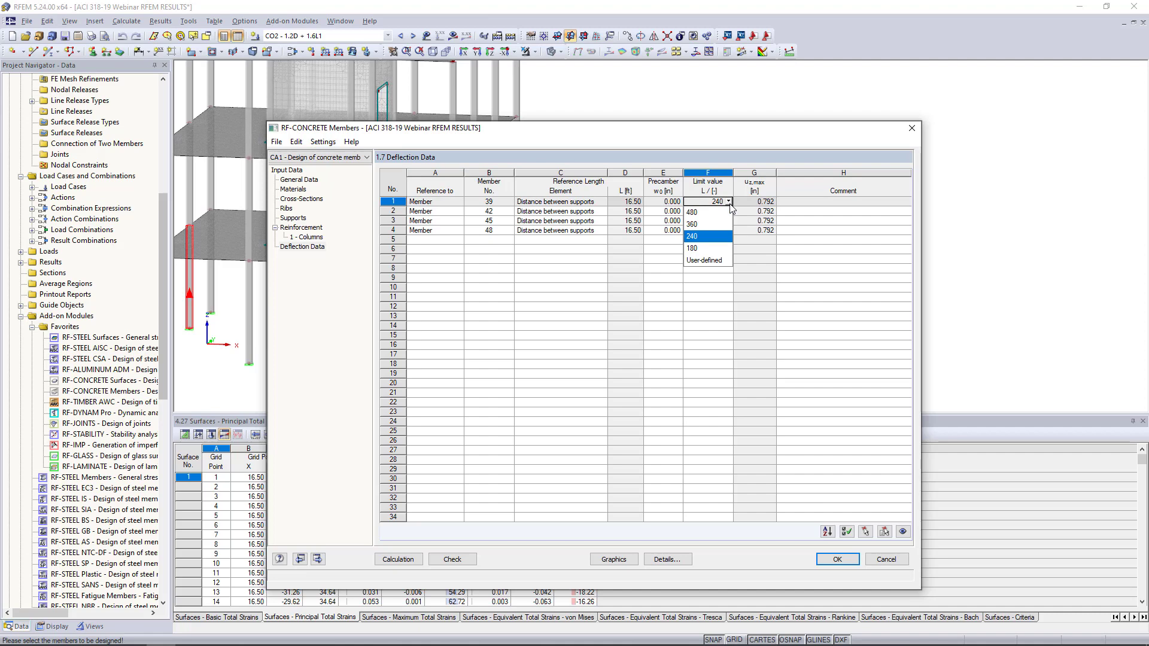
pyautogui.click(706, 225)
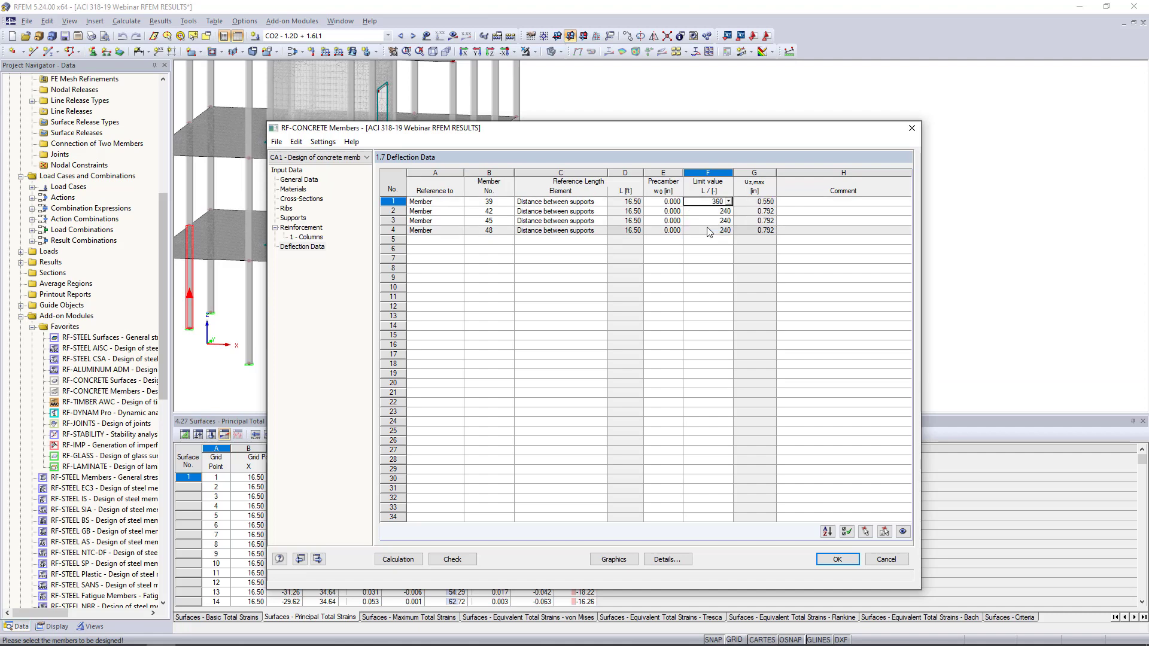
pyautogui.press('Down')
pyautogui.write('360')
pyautogui.press('Down')
pyautogui.write('360')
pyautogui.press('Down')
pyautogui.write('360')
pyautogui.press('Down')
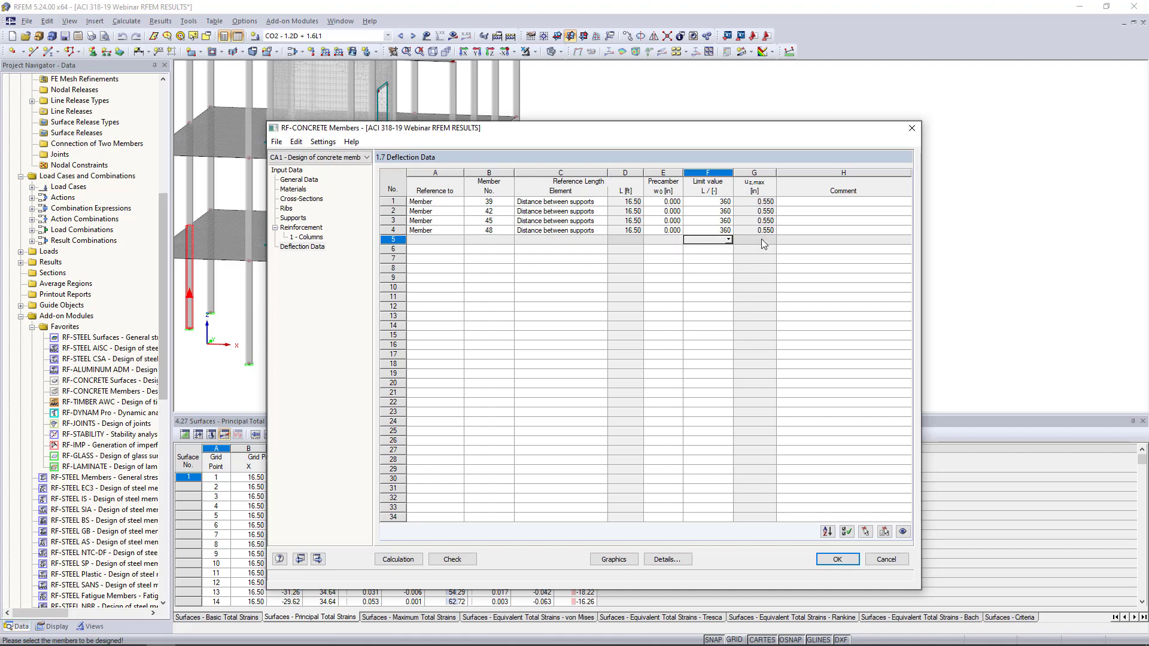
# Calculate the concrete member design and open the required reinforcement results by member.
pyautogui.click(398, 559)
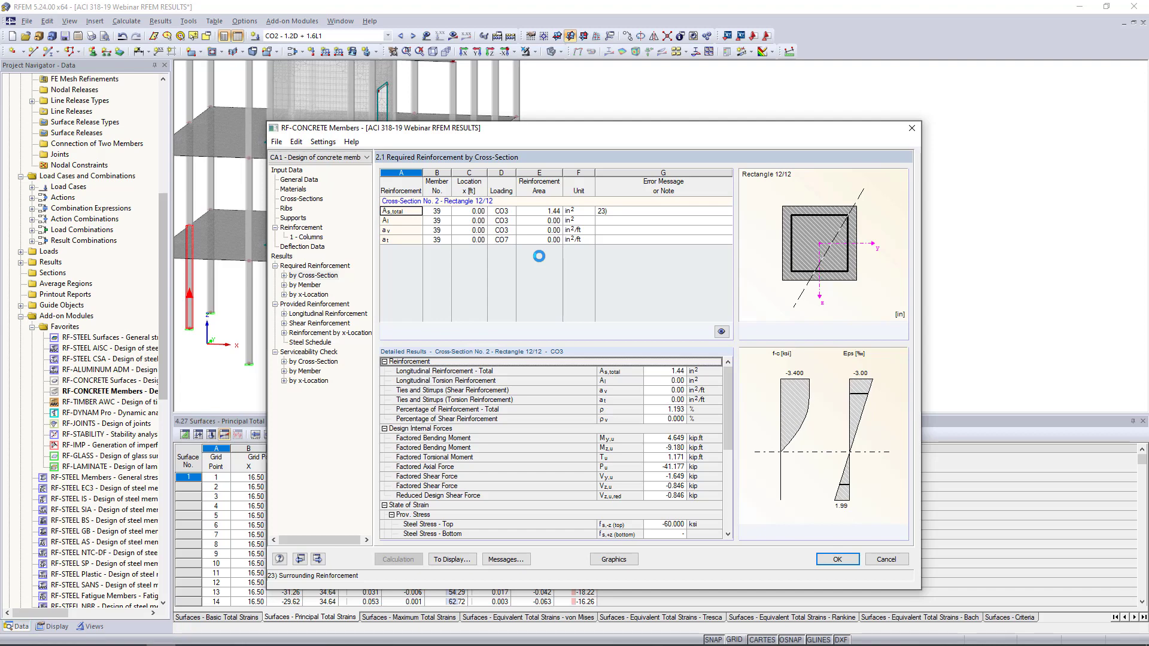
pyautogui.click(307, 285)
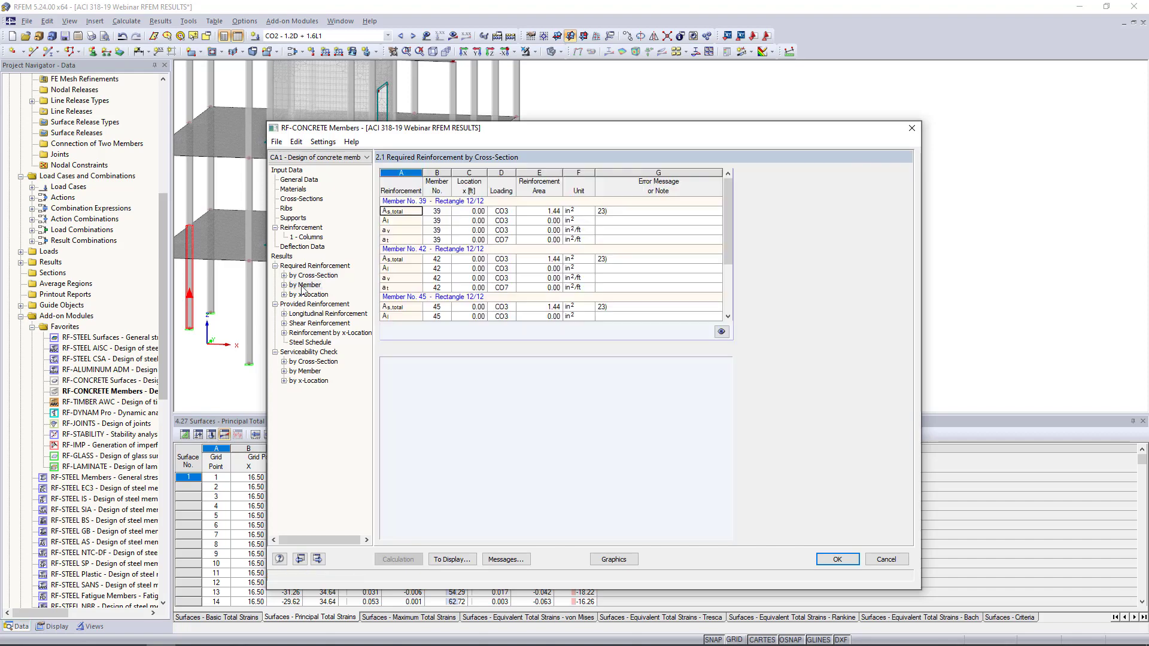
# Uncover the model and locate the columns belonging to the required reinforcement results of members 39, 42 and 45.
pyautogui.moveTo(461, 129); pyautogui.dragTo(420, 372)
pyautogui.click(423, 454)
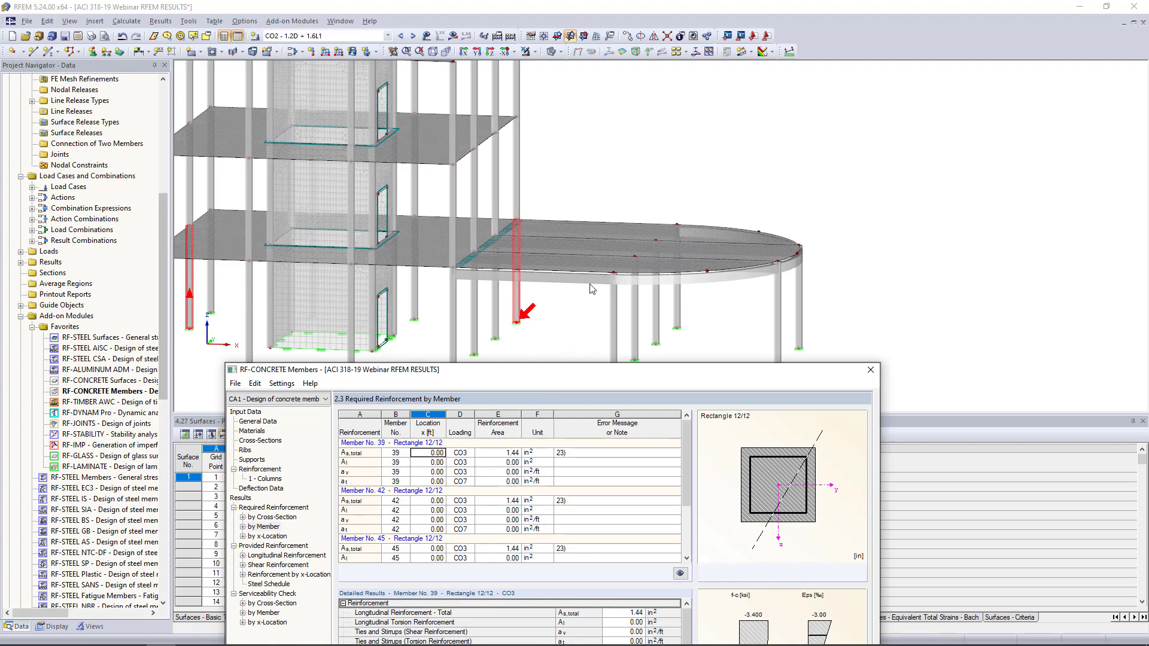
pyautogui.click(441, 507)
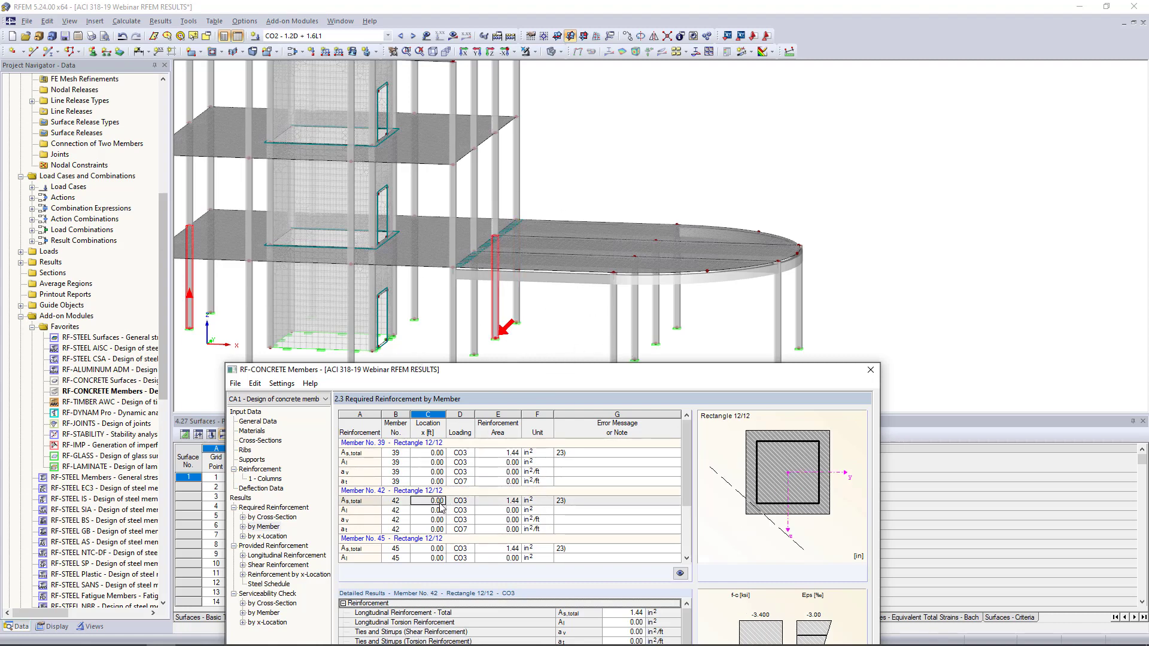
pyautogui.click(441, 520)
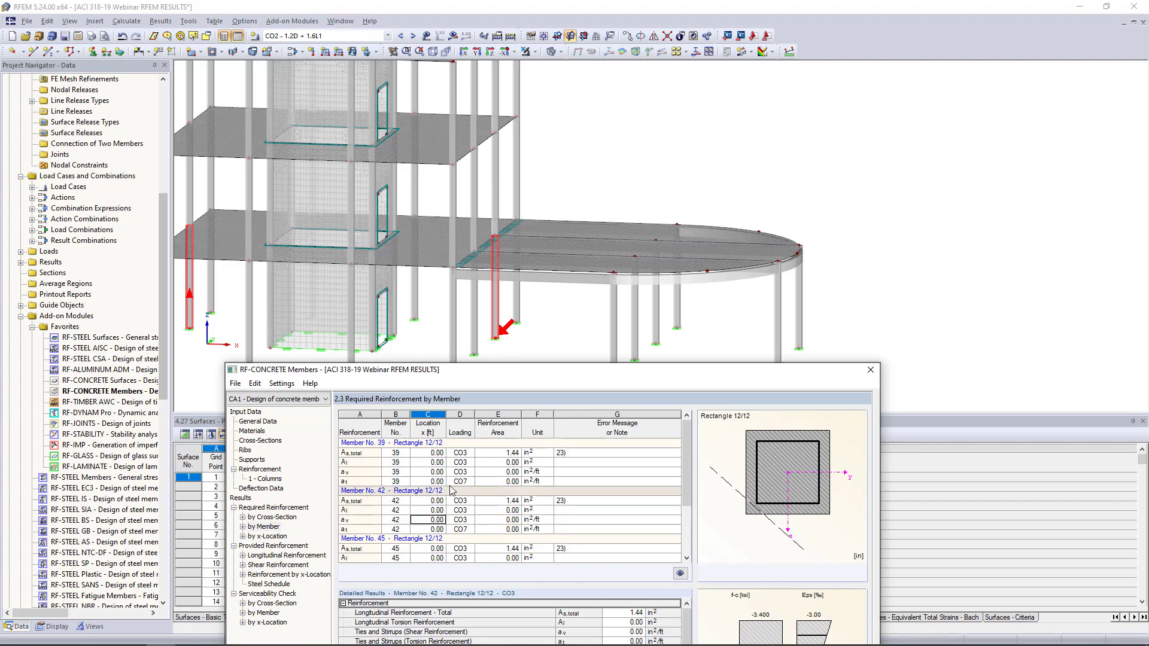
pyautogui.click(442, 549)
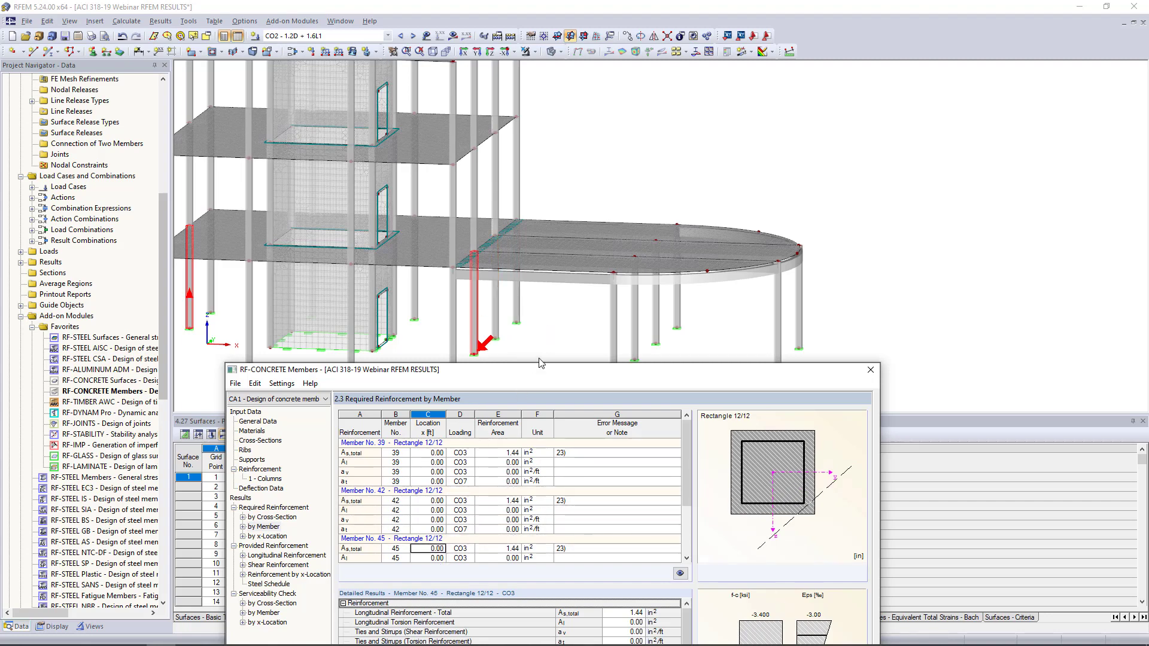
# Examine member 42's detailed required reinforcement results through to the shear and torsional capacity.
pyautogui.moveTo(539, 369); pyautogui.dragTo(531, 82)
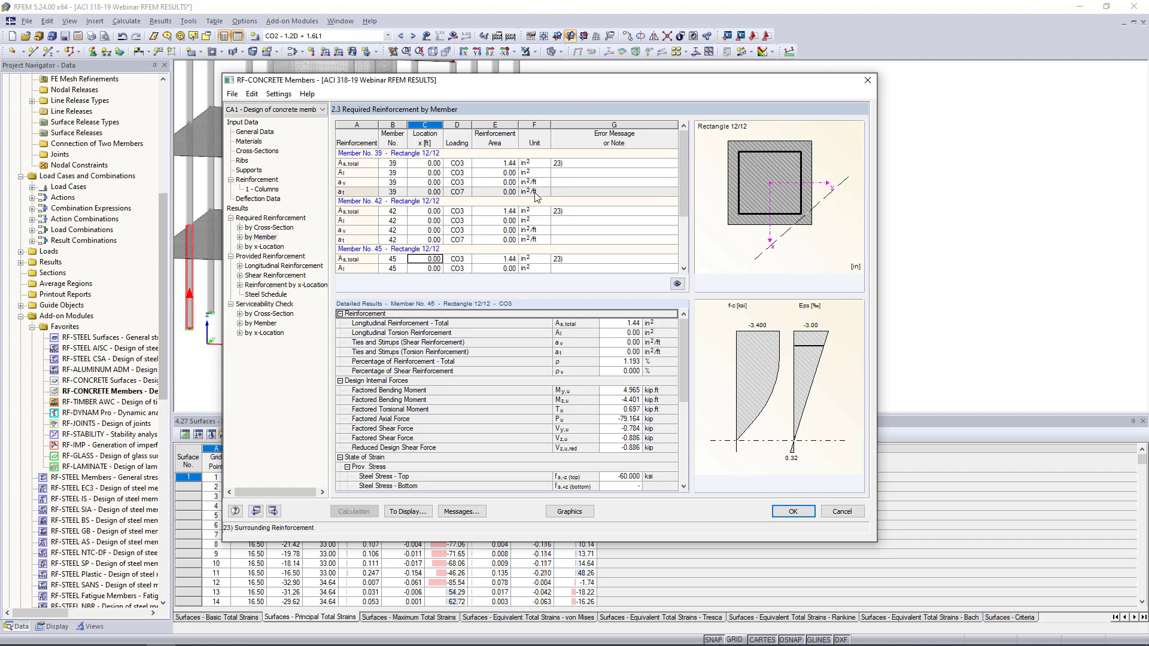
pyautogui.click(540, 211)
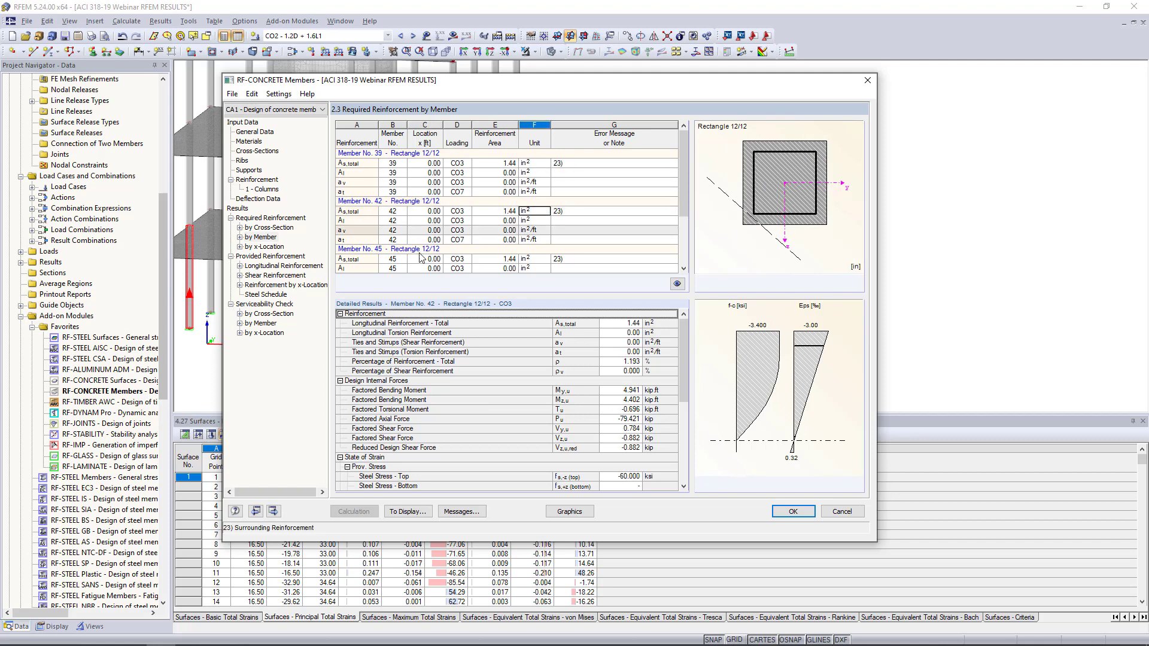
pyautogui.moveTo(683, 347); pyautogui.dragTo(675, 433)
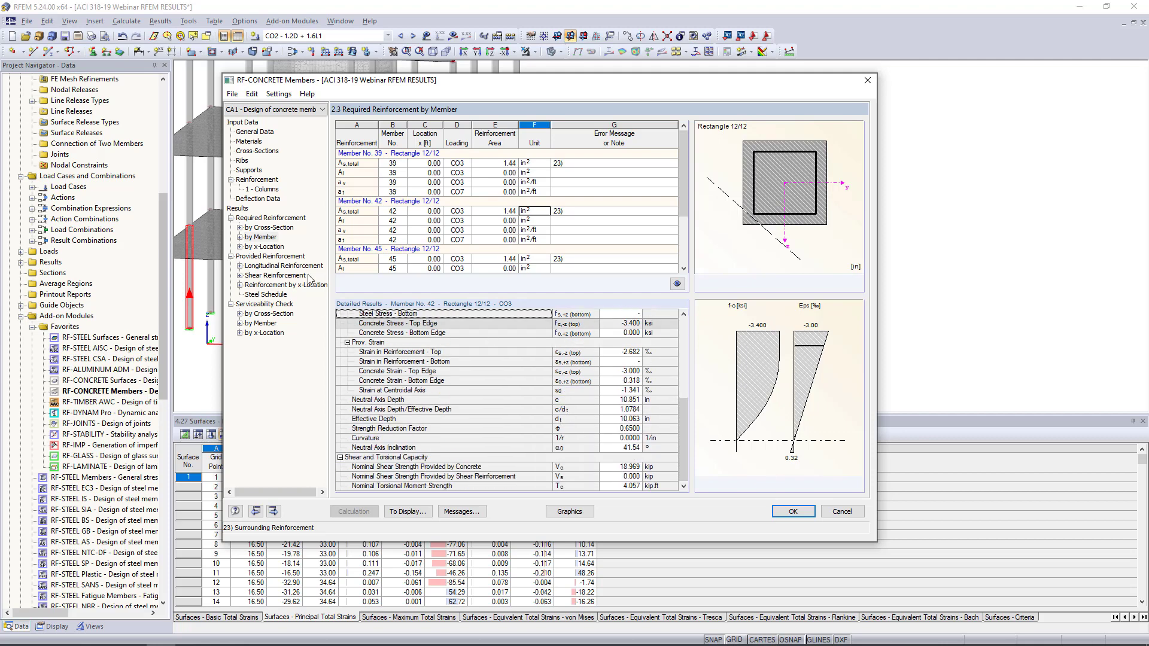
# Open the provided longitudinal reinforcement results and inspect member 39's bar arrangement in 3D.
pyautogui.click(283, 266)
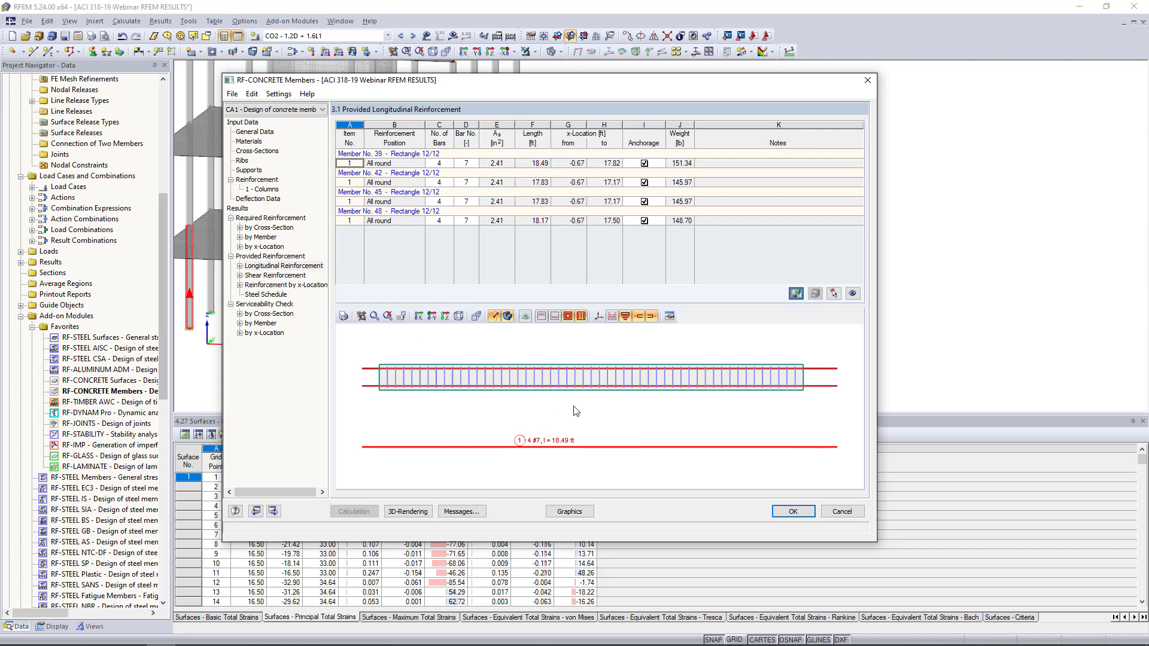
pyautogui.keyDown('ctrl'); pyautogui.moveTo(686, 436); pyautogui.dragTo(549, 446, button='middle'); pyautogui.keyUp('ctrl')
pyautogui.keyDown('ctrl'); pyautogui.moveTo(653, 399); pyautogui.dragTo(595, 408, button='middle'); pyautogui.keyUp('ctrl')
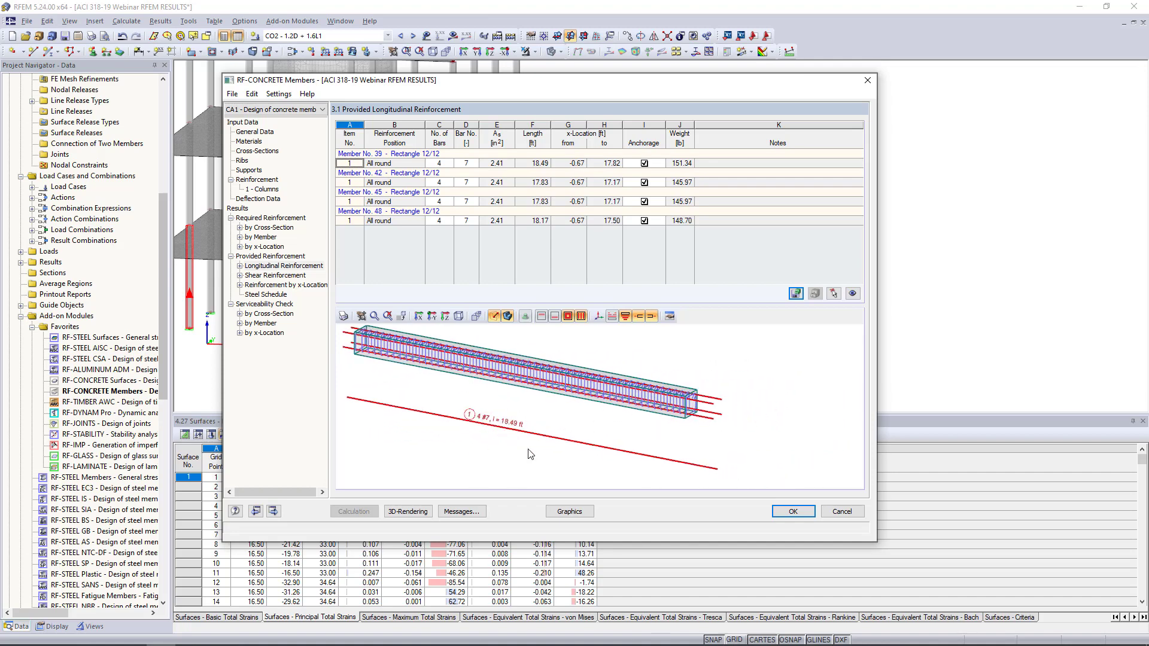
pyautogui.scroll(1, 697, 432)
pyautogui.keyDown('ctrl'); pyautogui.moveTo(697, 433); pyautogui.dragTo(470, 386, button='middle'); pyautogui.keyUp('ctrl')
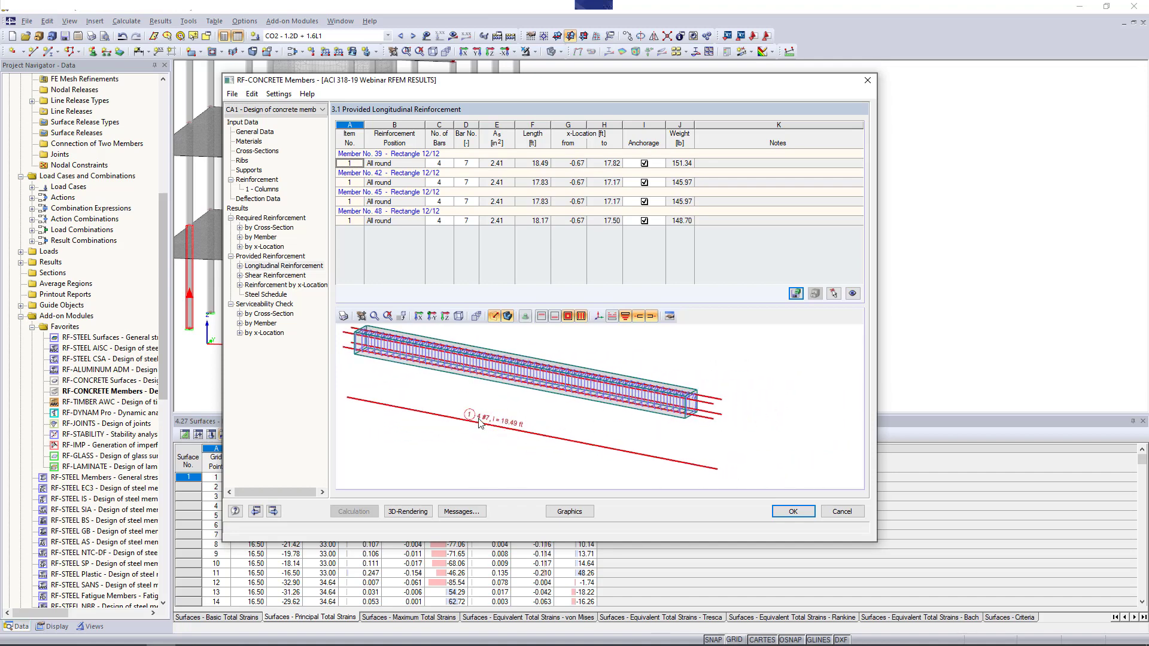